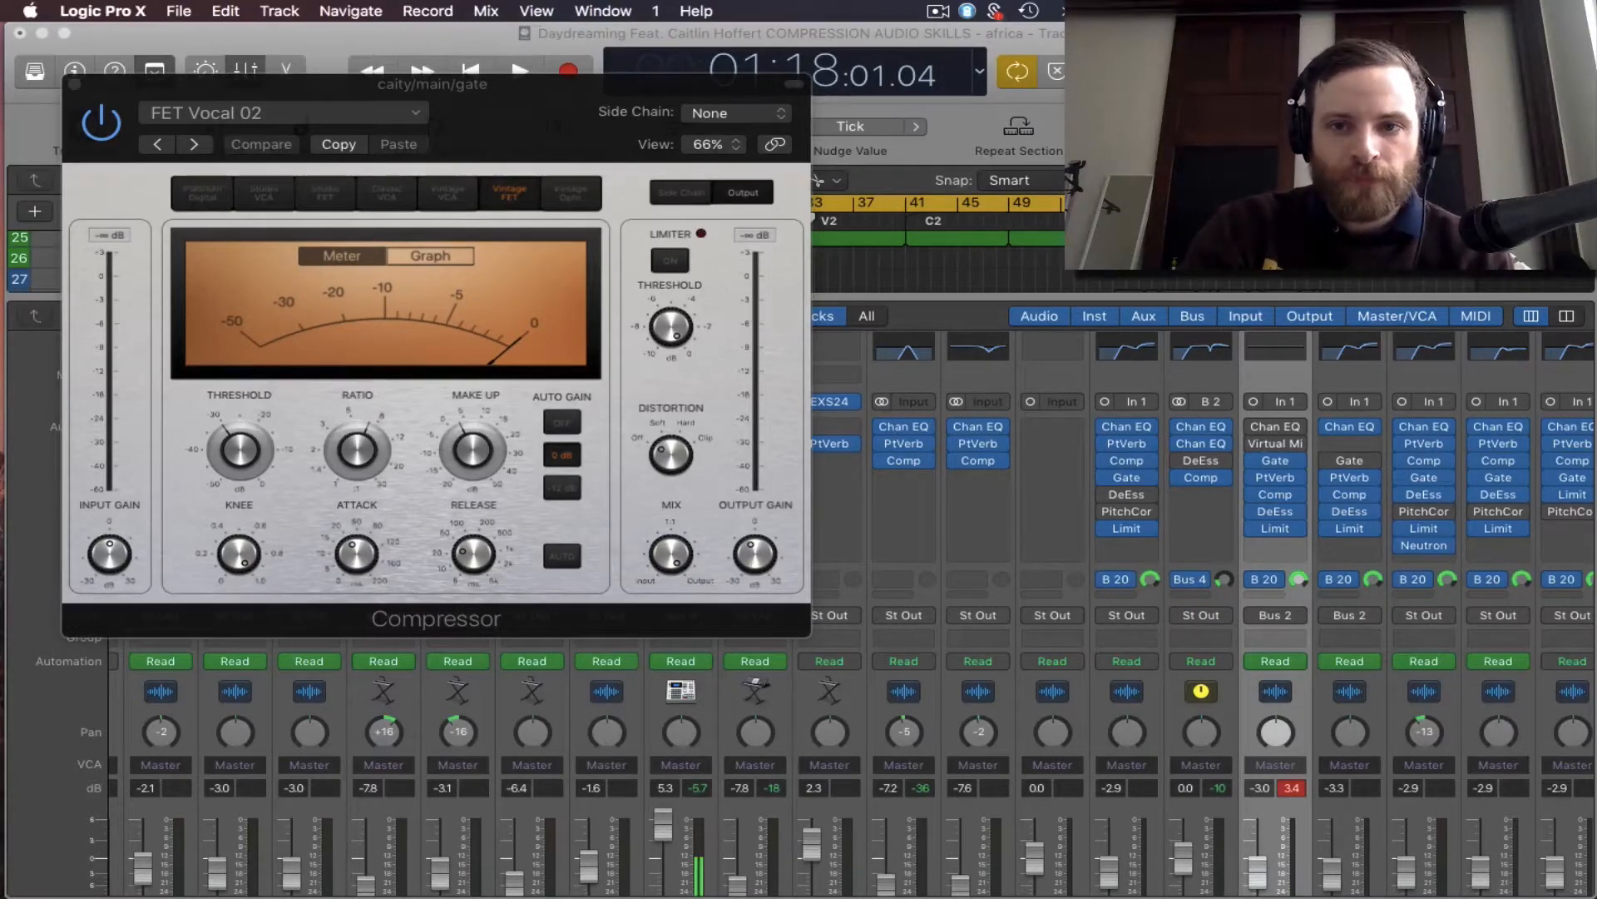
Replace the module in slot A of the vocal channel's Virtual Mix Rack with a fresh CS-EQ.
{"action": "key", "text": "space"}
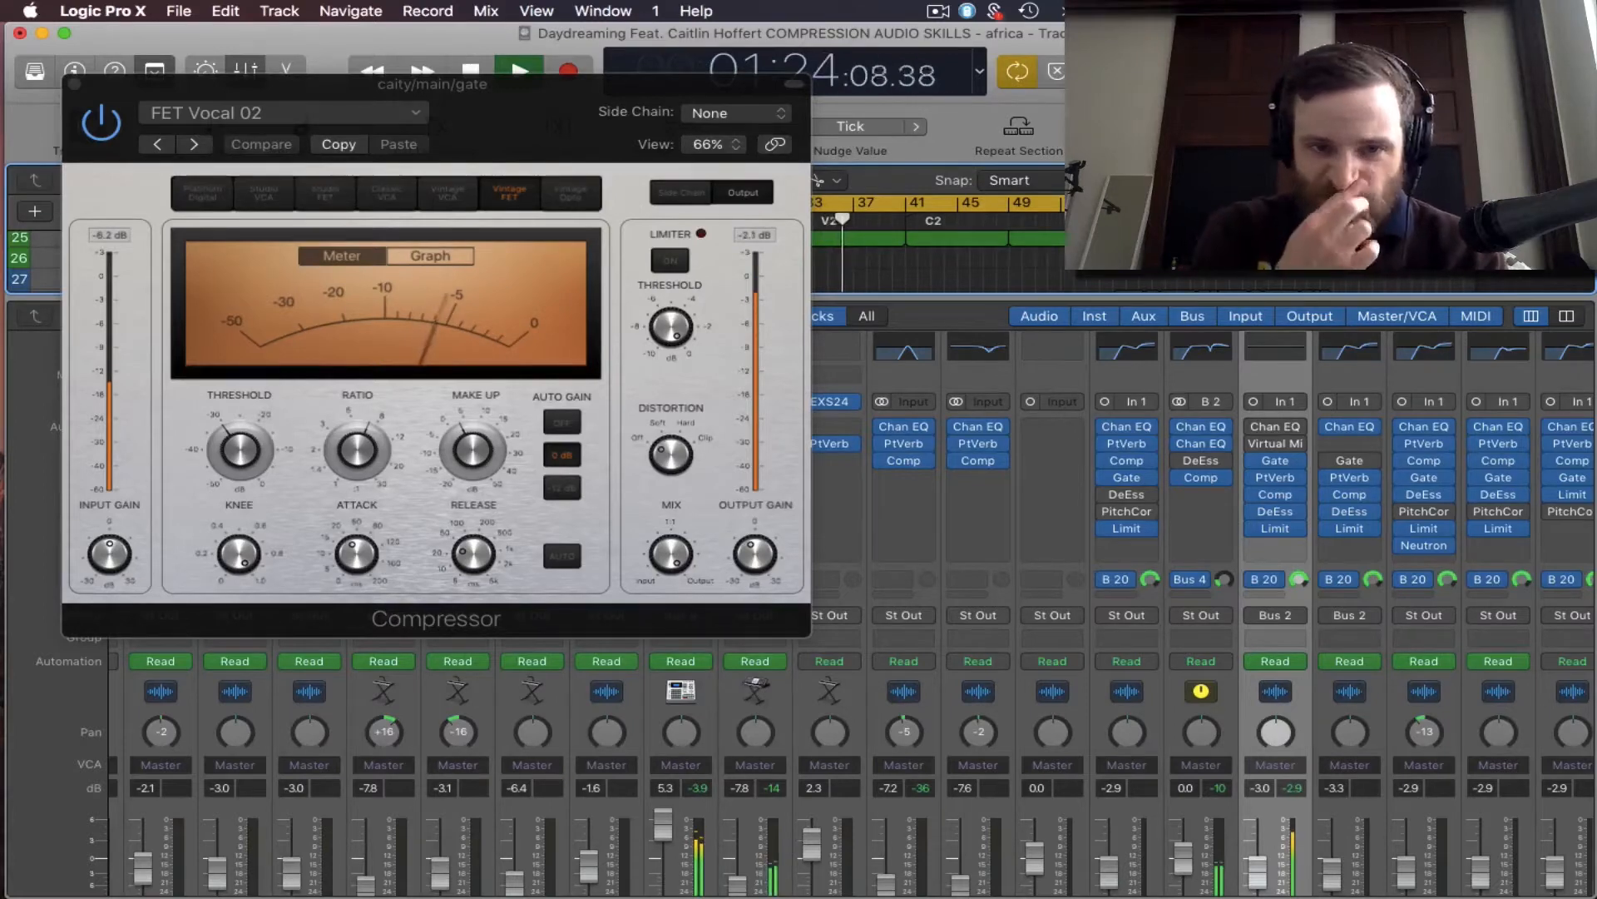
{"action": "key", "text": "space"}
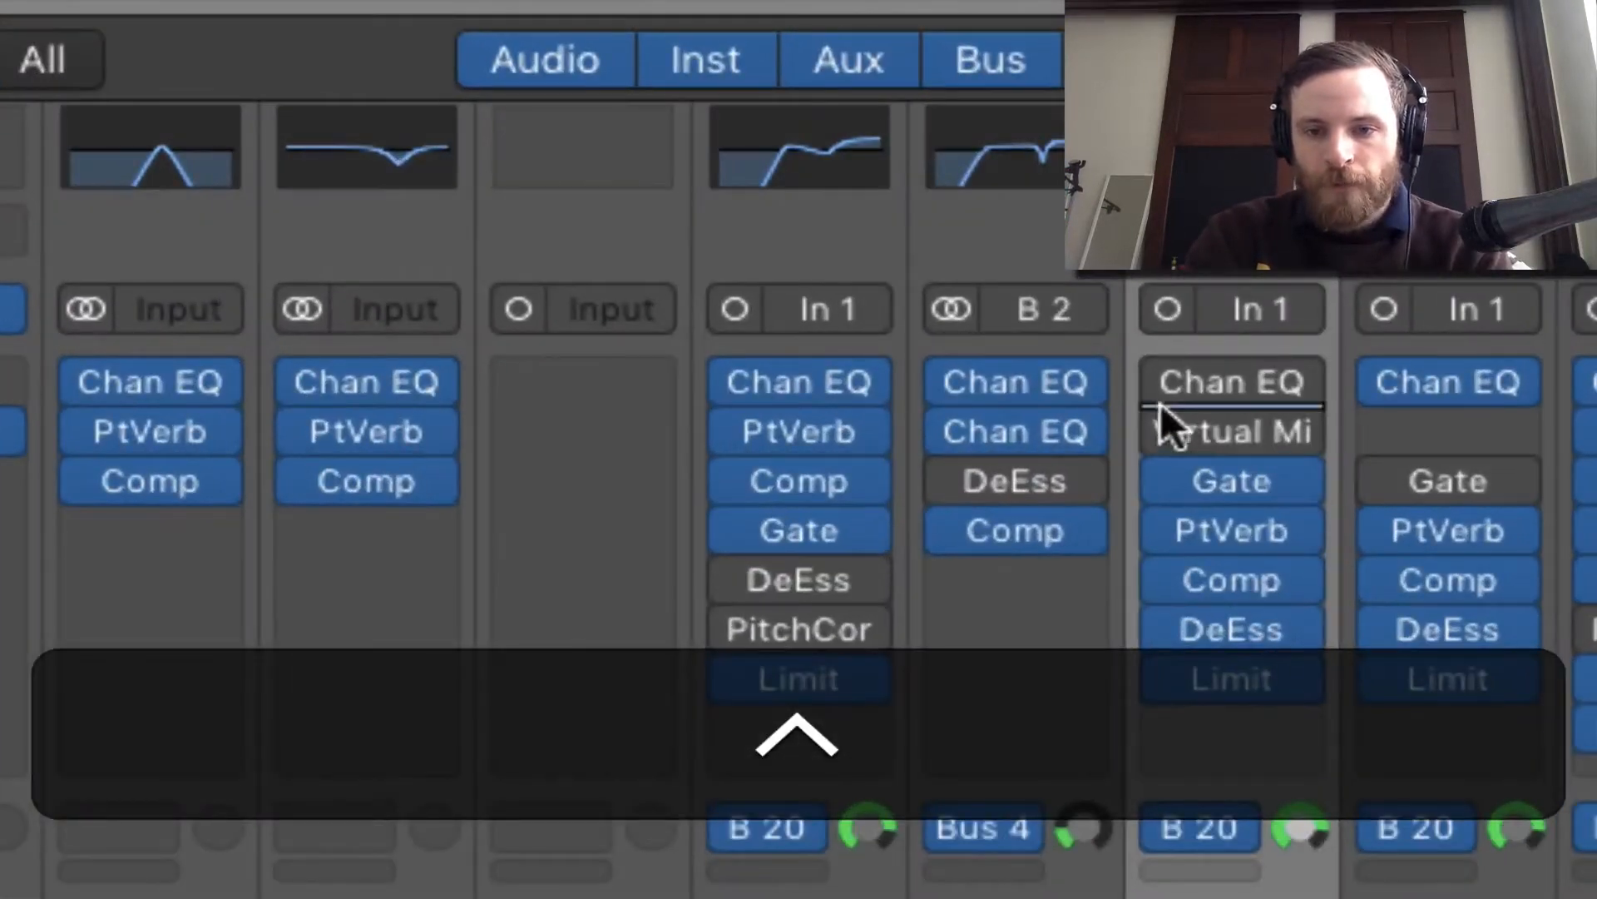
{"action": "mouse_move", "coordinate": [1175, 420]}
{"action": "left_click", "coordinate": [1226, 424]}
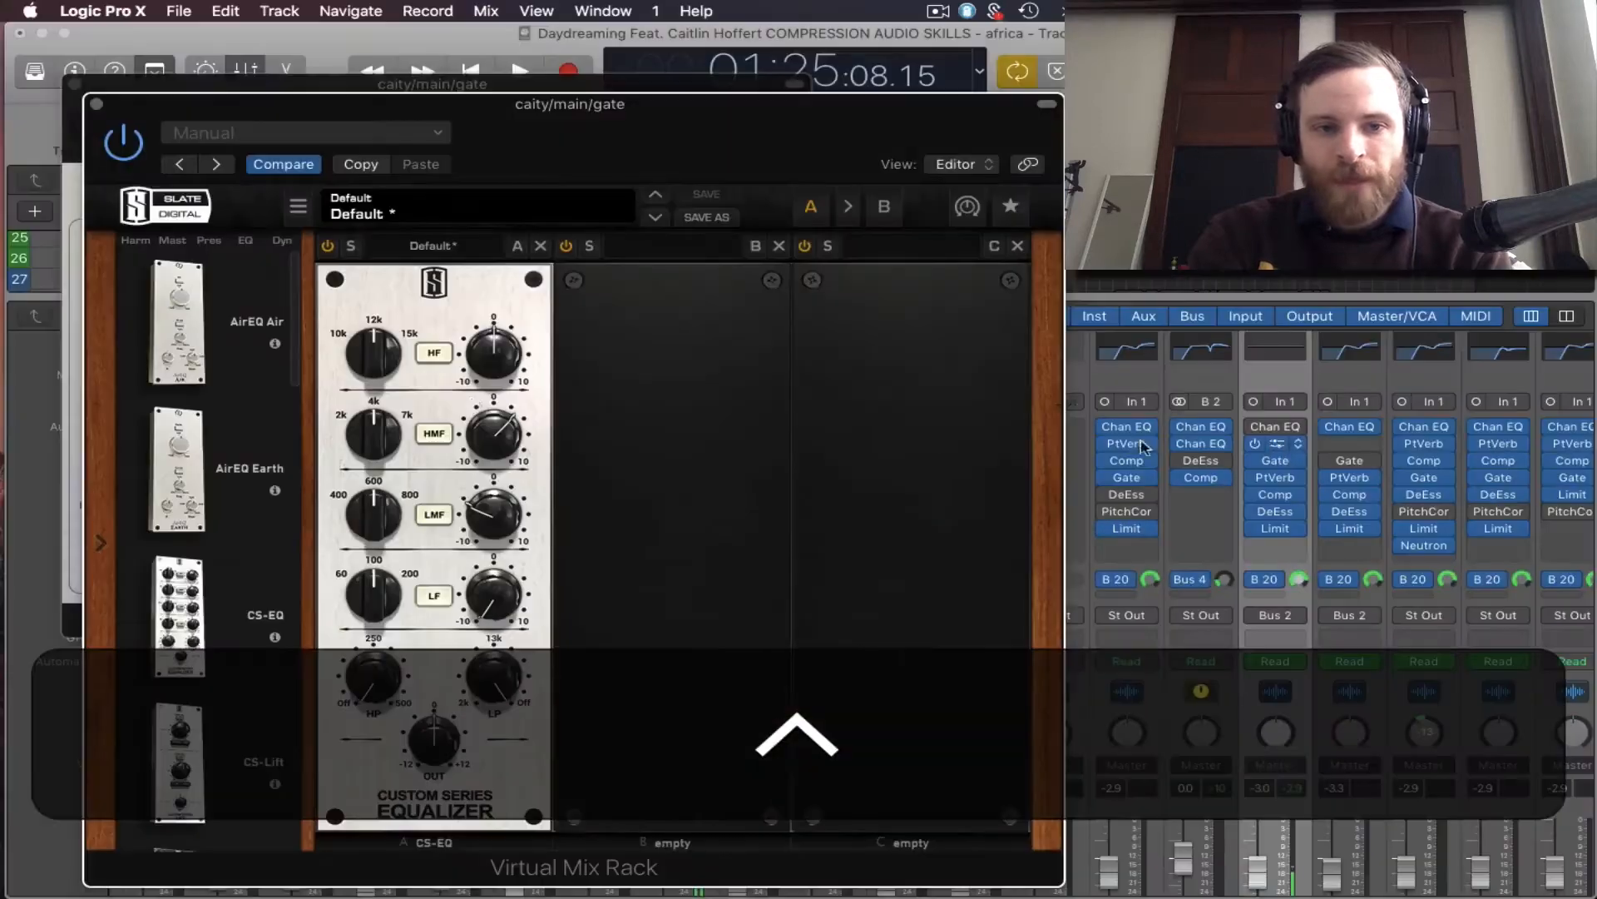
{"action": "left_click", "coordinate": [541, 246]}
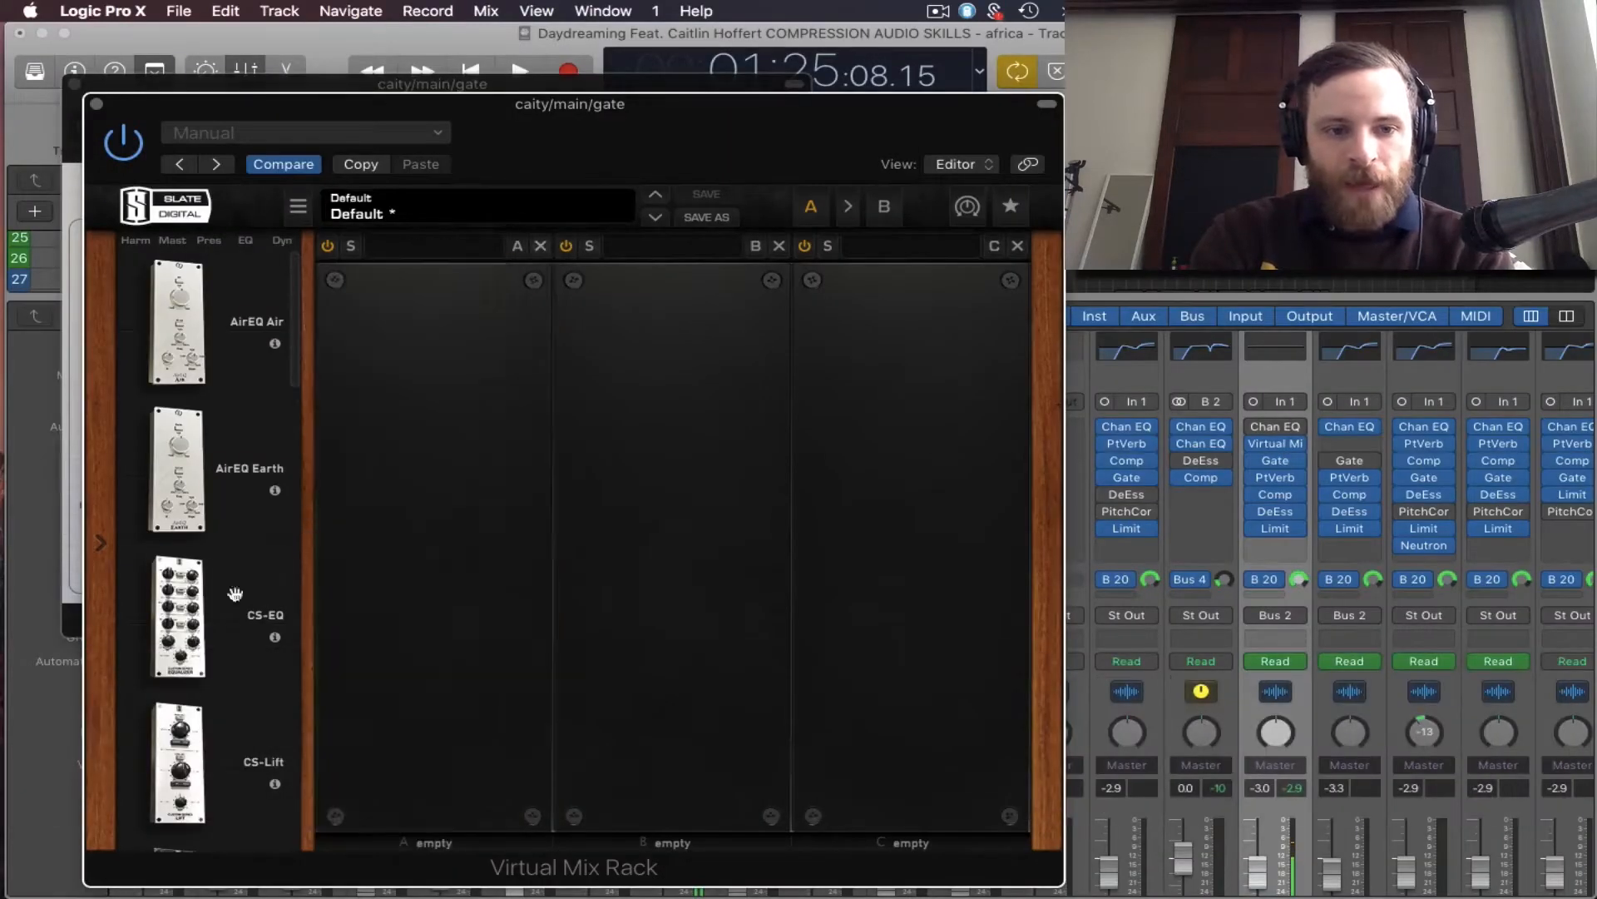
{"action": "left_click_drag", "start_coordinate": [235, 593], "coordinate": [540, 539]}
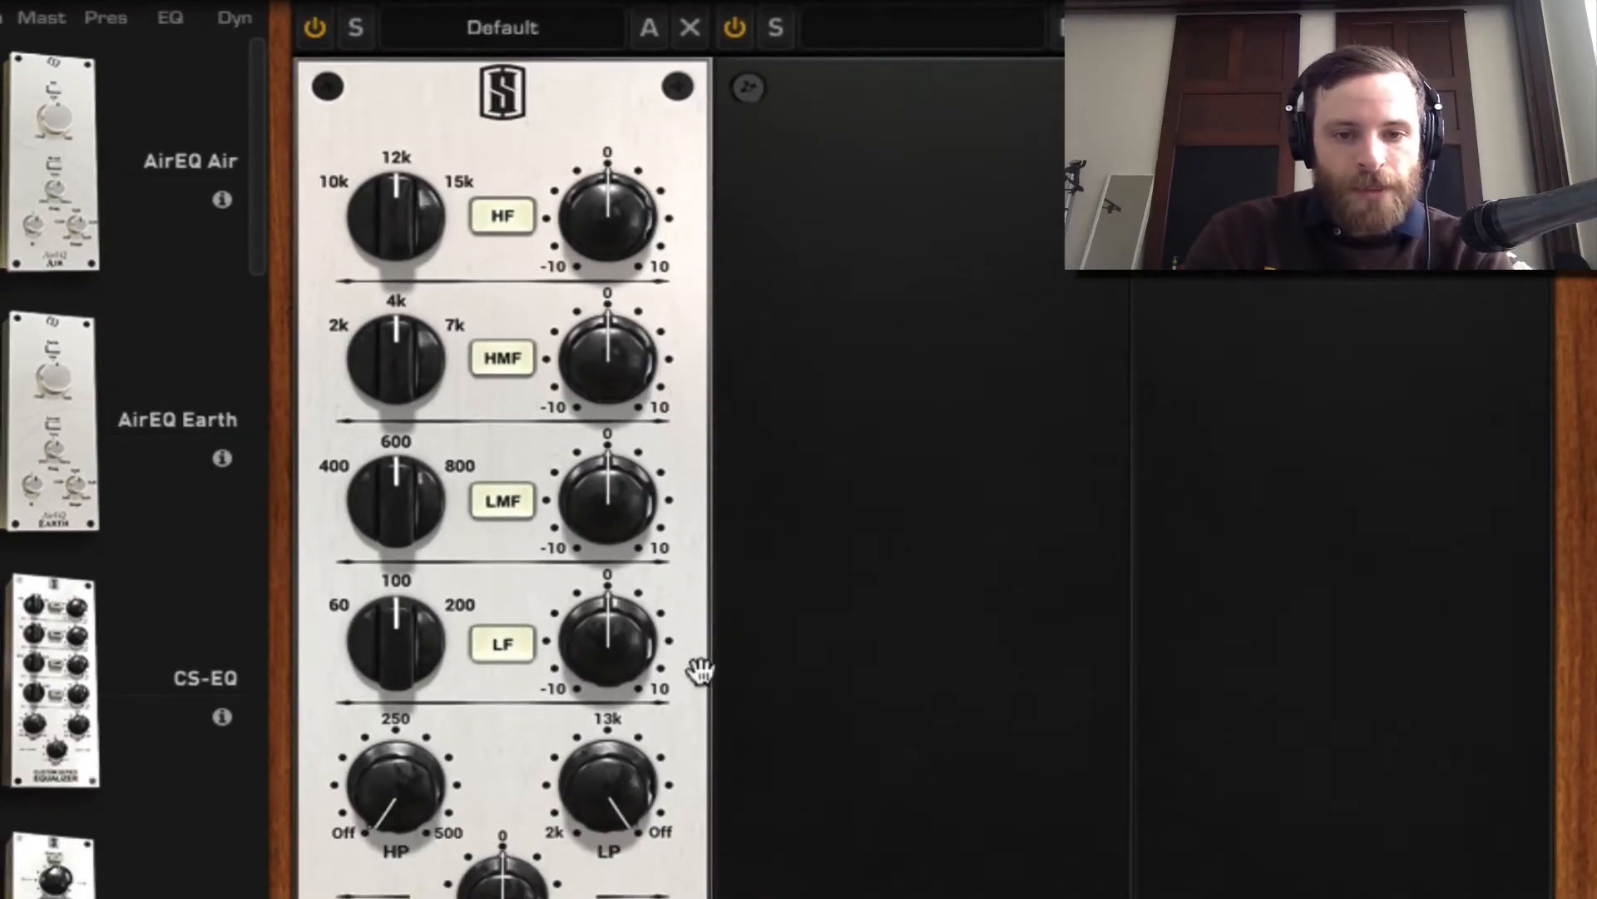
Cut the CS-EQ's low-frequency (LF) gain fully to -10 and play back the vocal.
{"action": "key", "text": "space"}
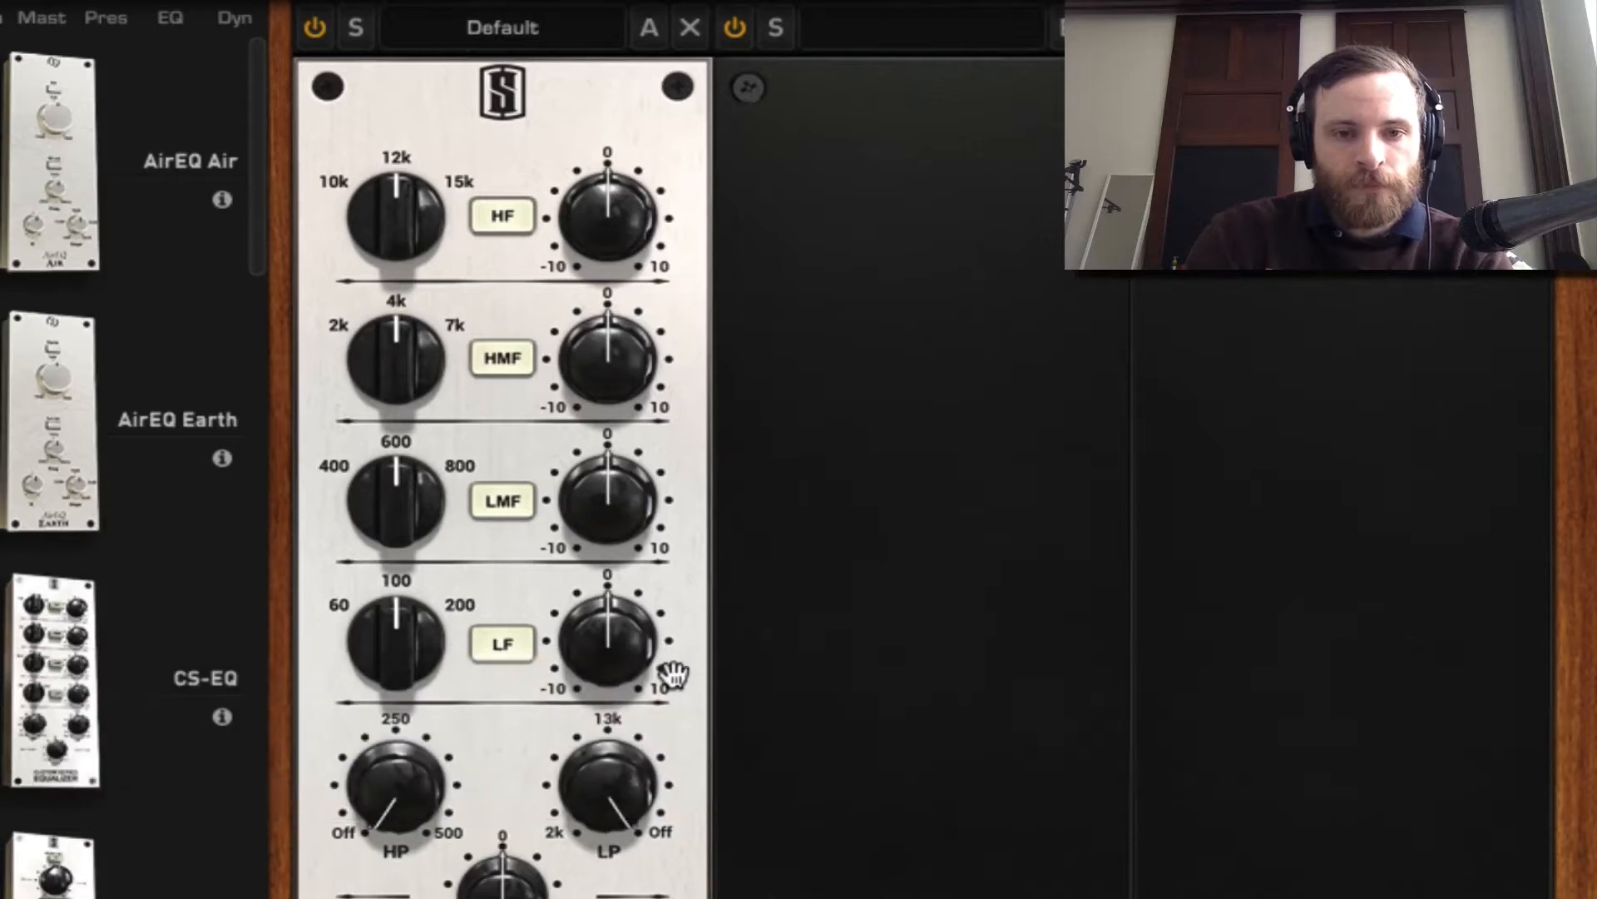
{"action": "key", "text": "space"}
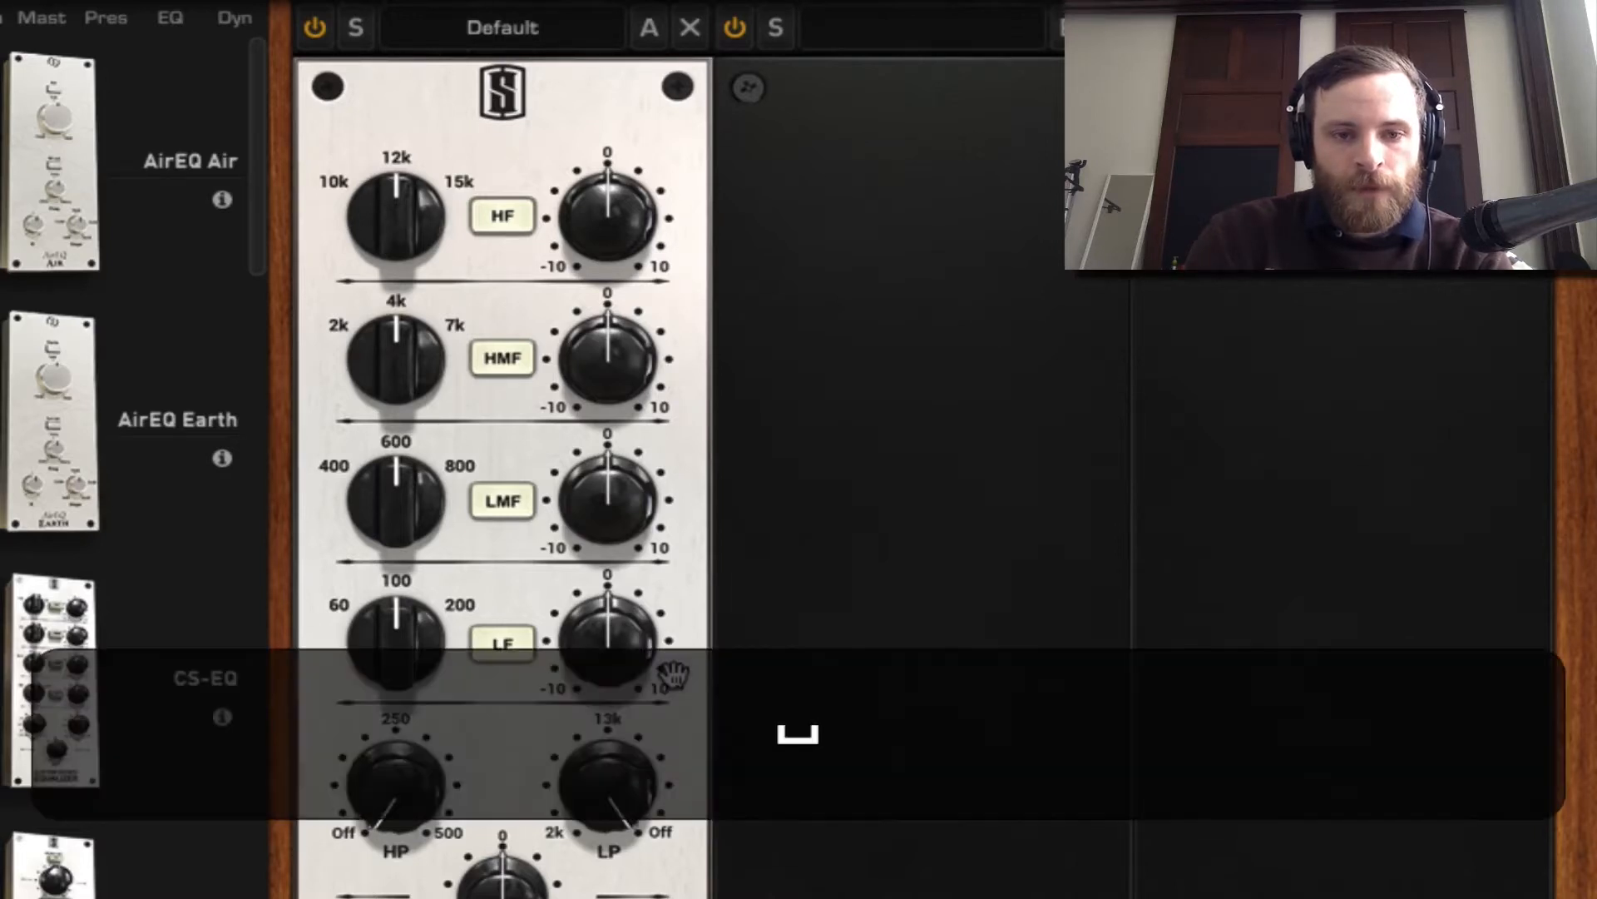
{"action": "left_click_drag", "start_coordinate": [602, 627], "coordinate": [606, 870]}
{"action": "key", "text": "space"}
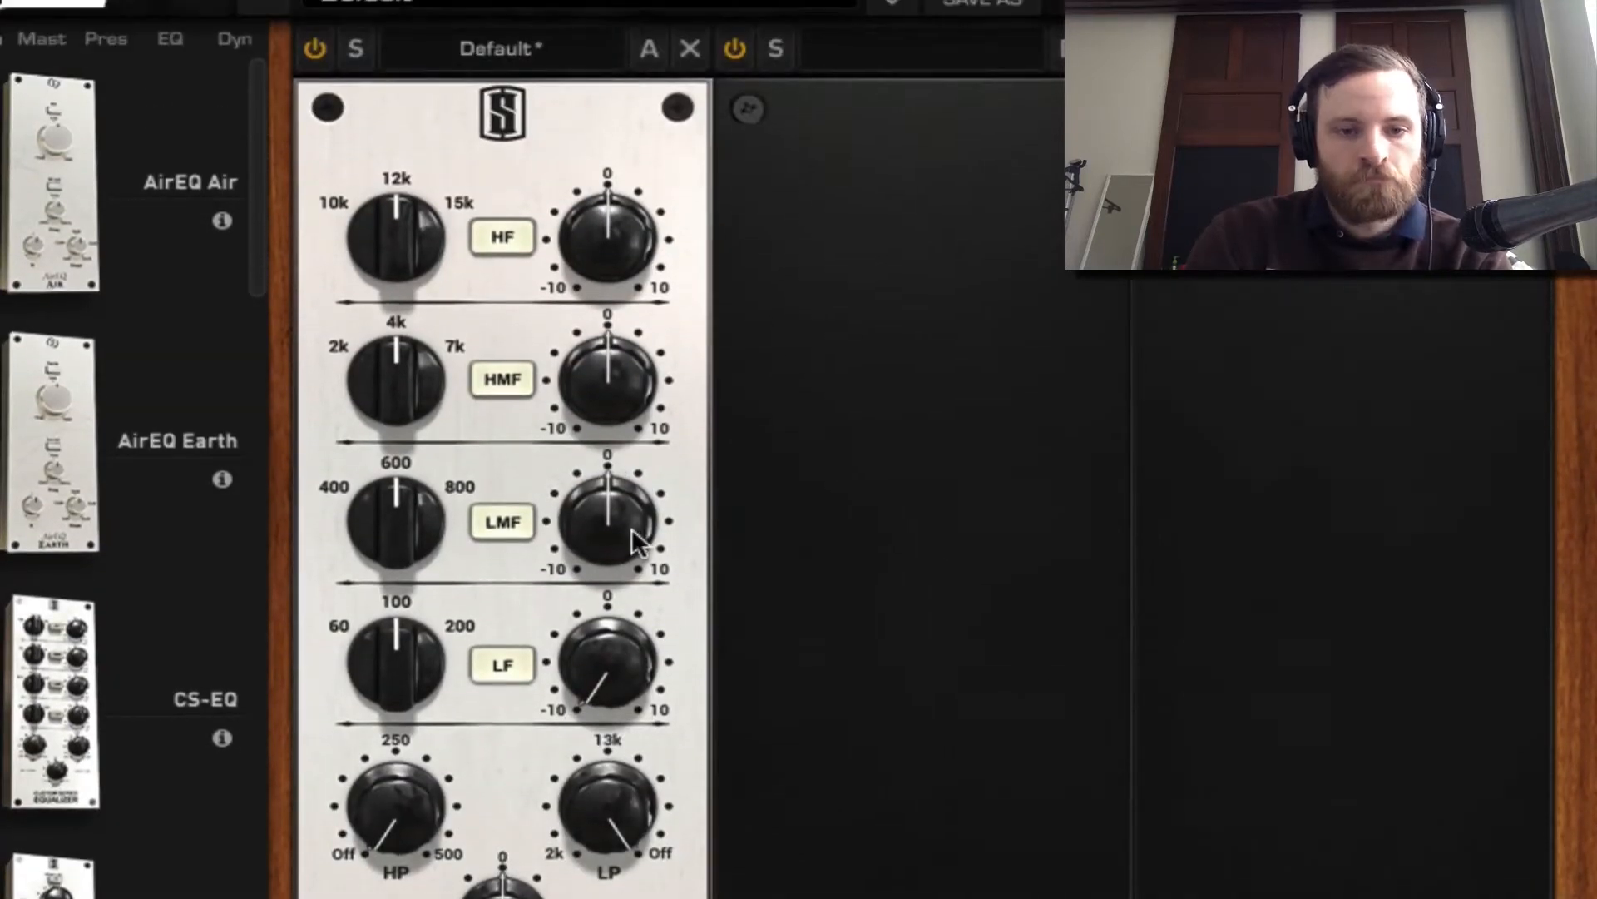
Lower the CS-EQ's low-mid (LMF) gain to about -5 while listening to the vocal.
{"action": "key", "text": "space"}
{"action": "left_click_drag", "start_coordinate": [634, 540], "coordinate": [600, 549]}
{"action": "key", "text": "space"}
{"action": "key", "text": "space"}
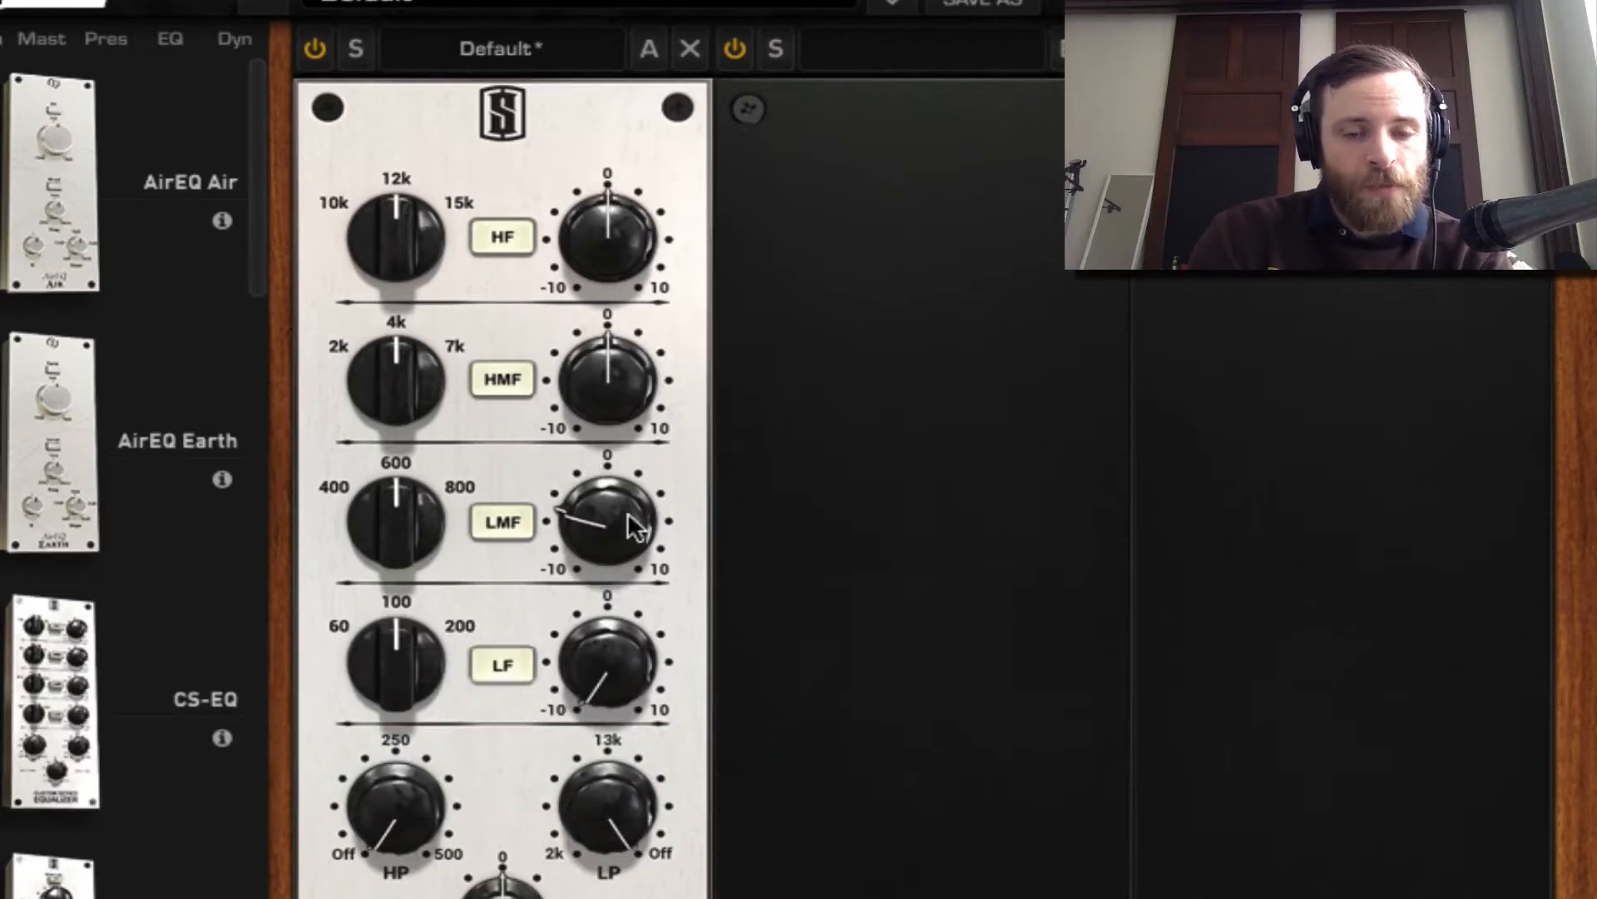
Raise the CS-EQ's high-mid (HMF) gain to about +2 during playback of the vocal.
{"action": "mouse_move", "coordinate": [578, 372]}
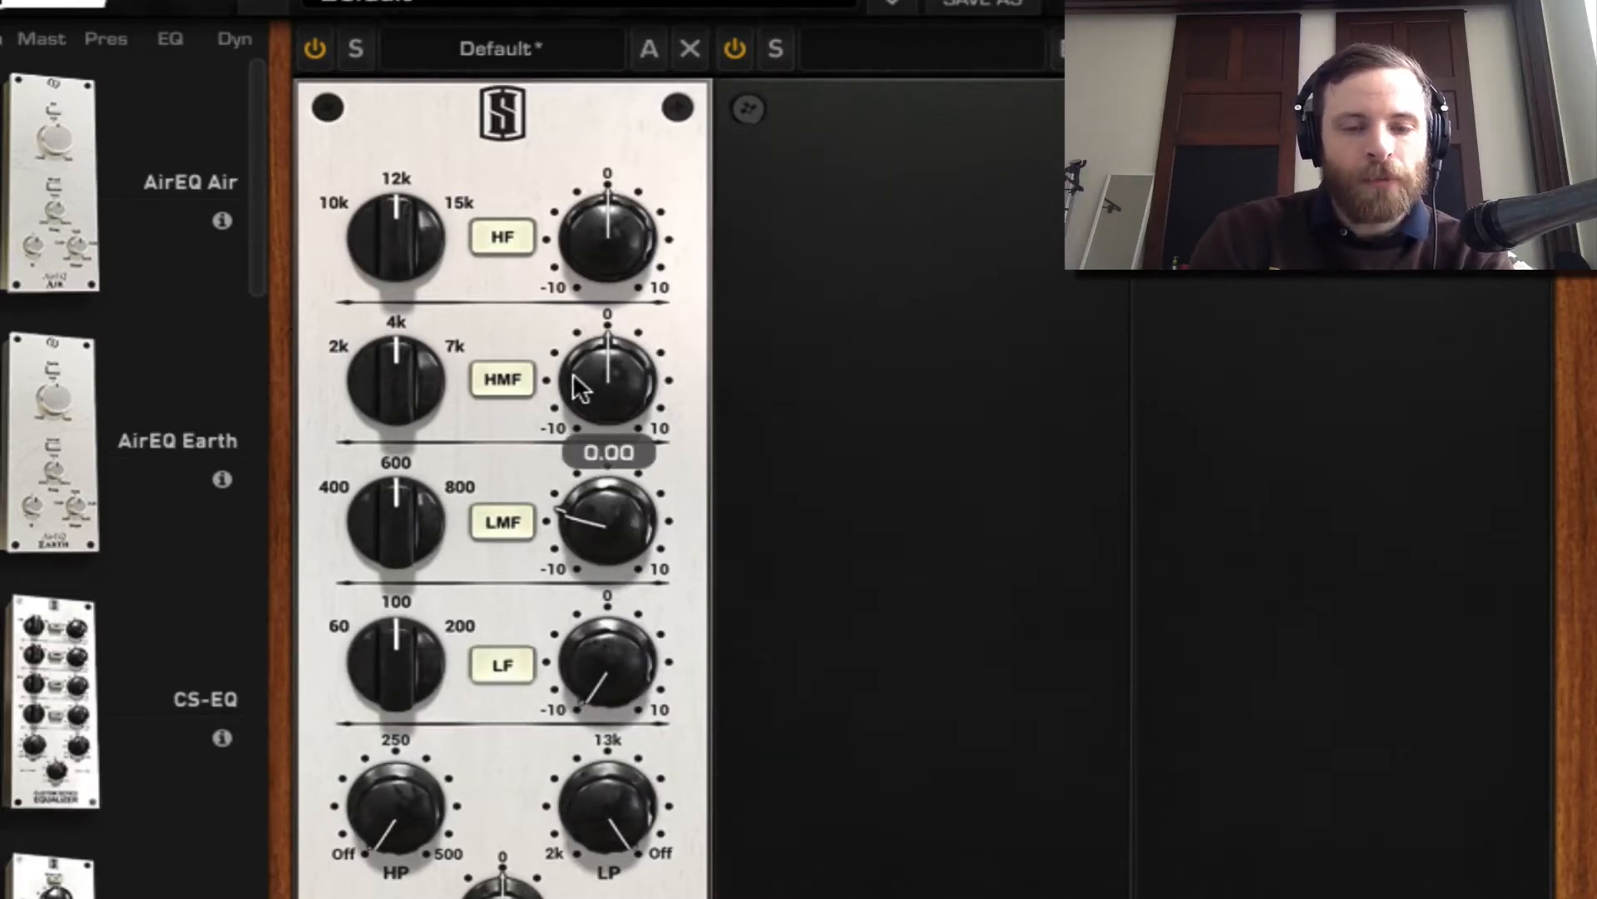
{"action": "key", "text": "space"}
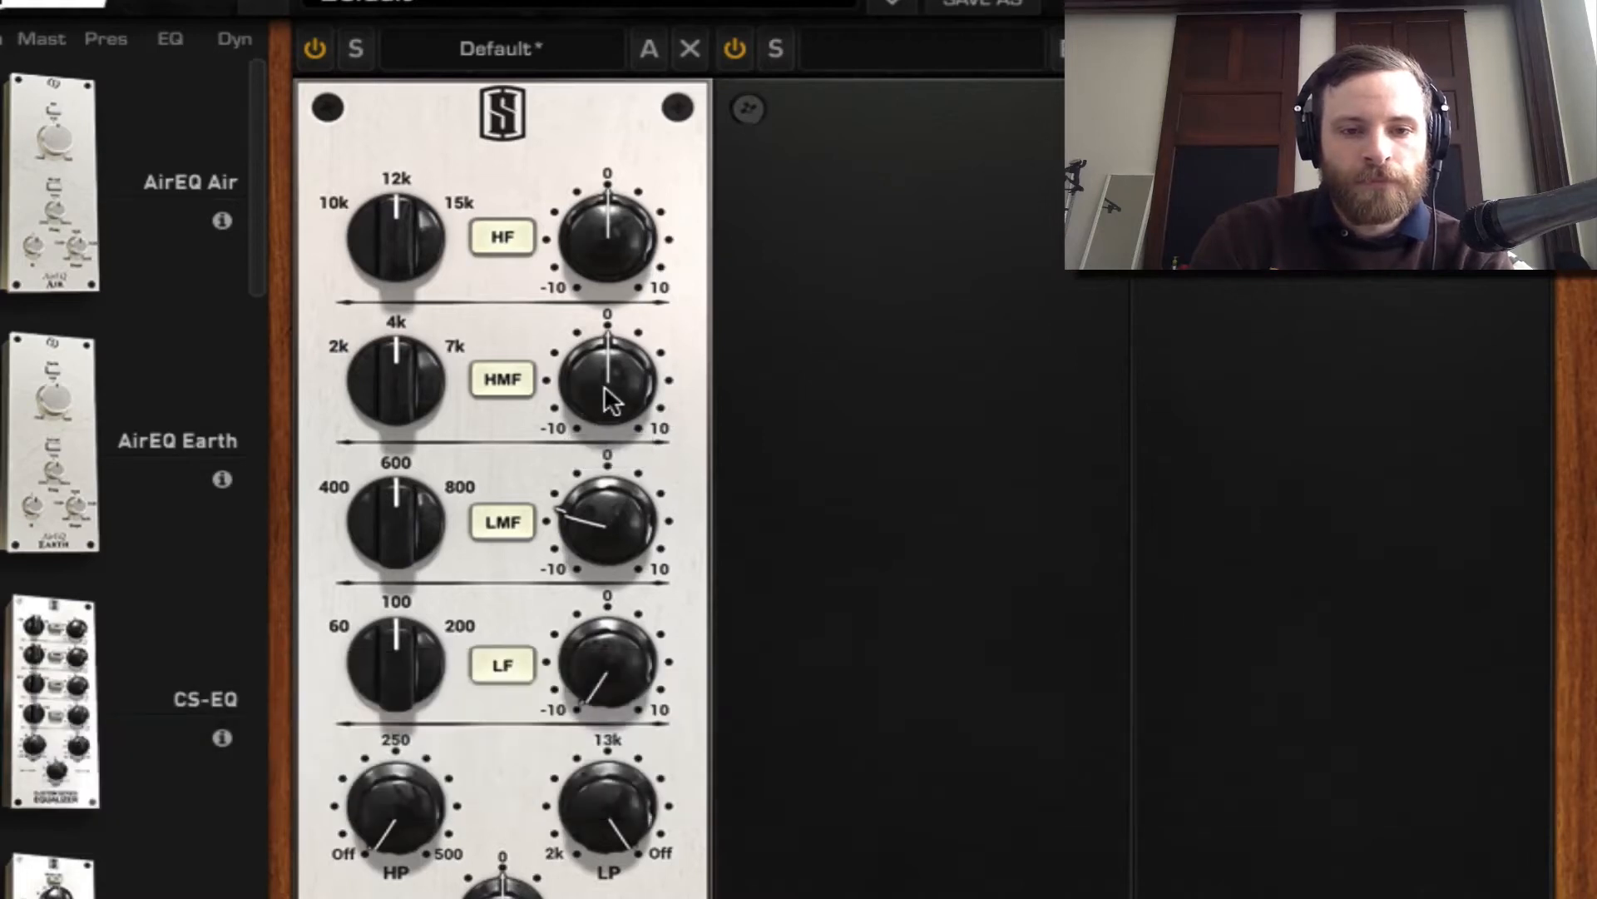
{"action": "left_click_drag", "start_coordinate": [613, 381], "coordinate": [610, 358]}
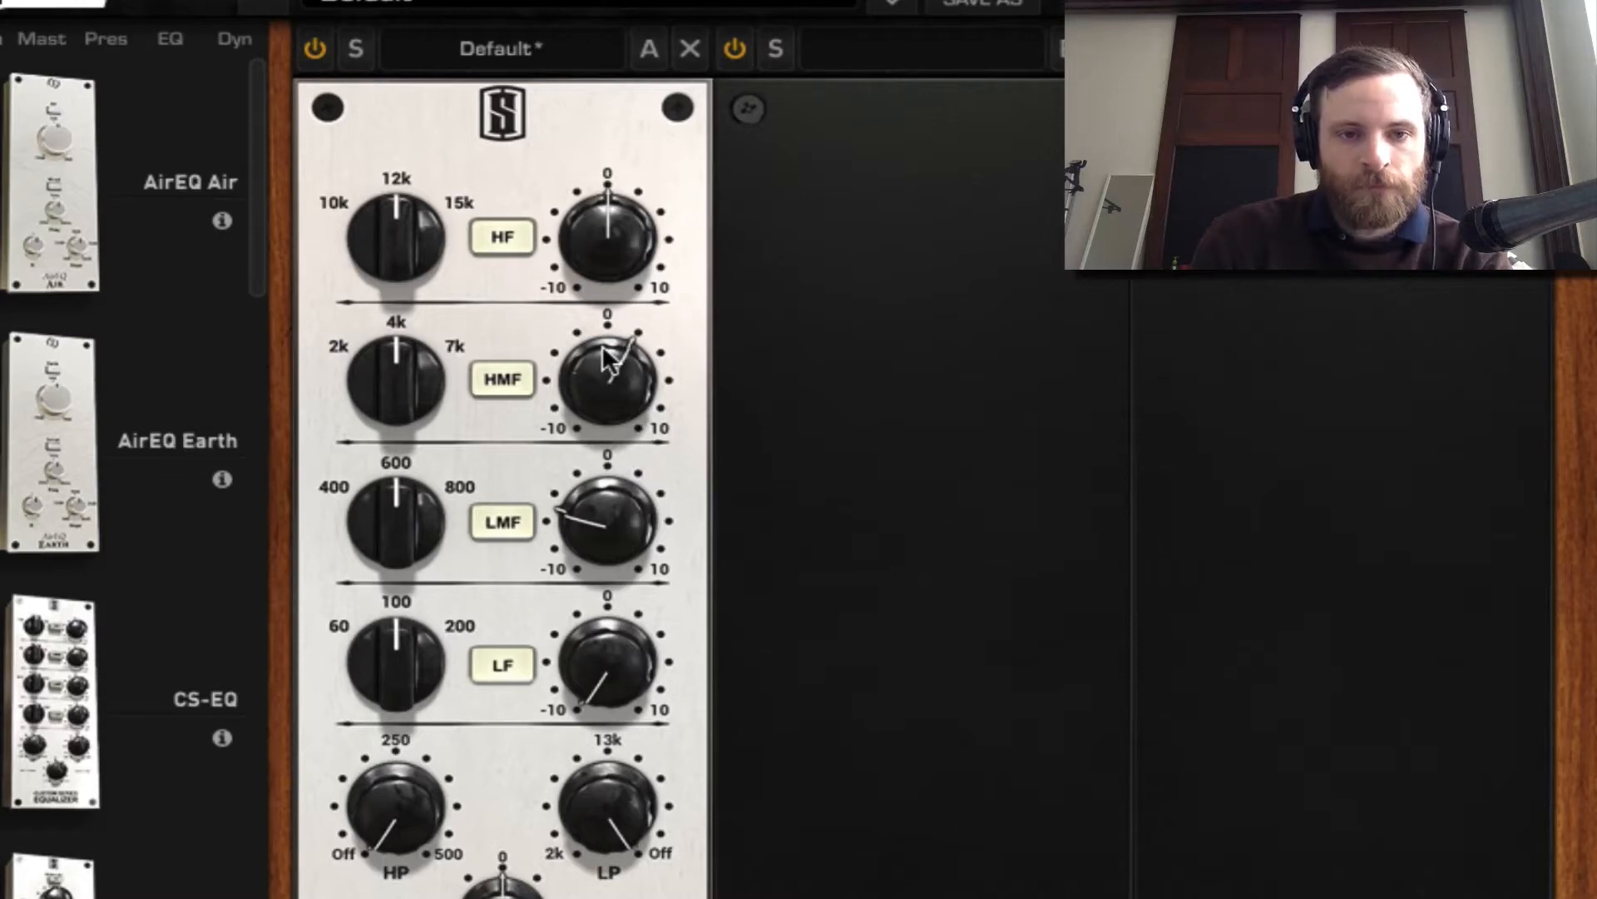
{"action": "key", "text": "space"}
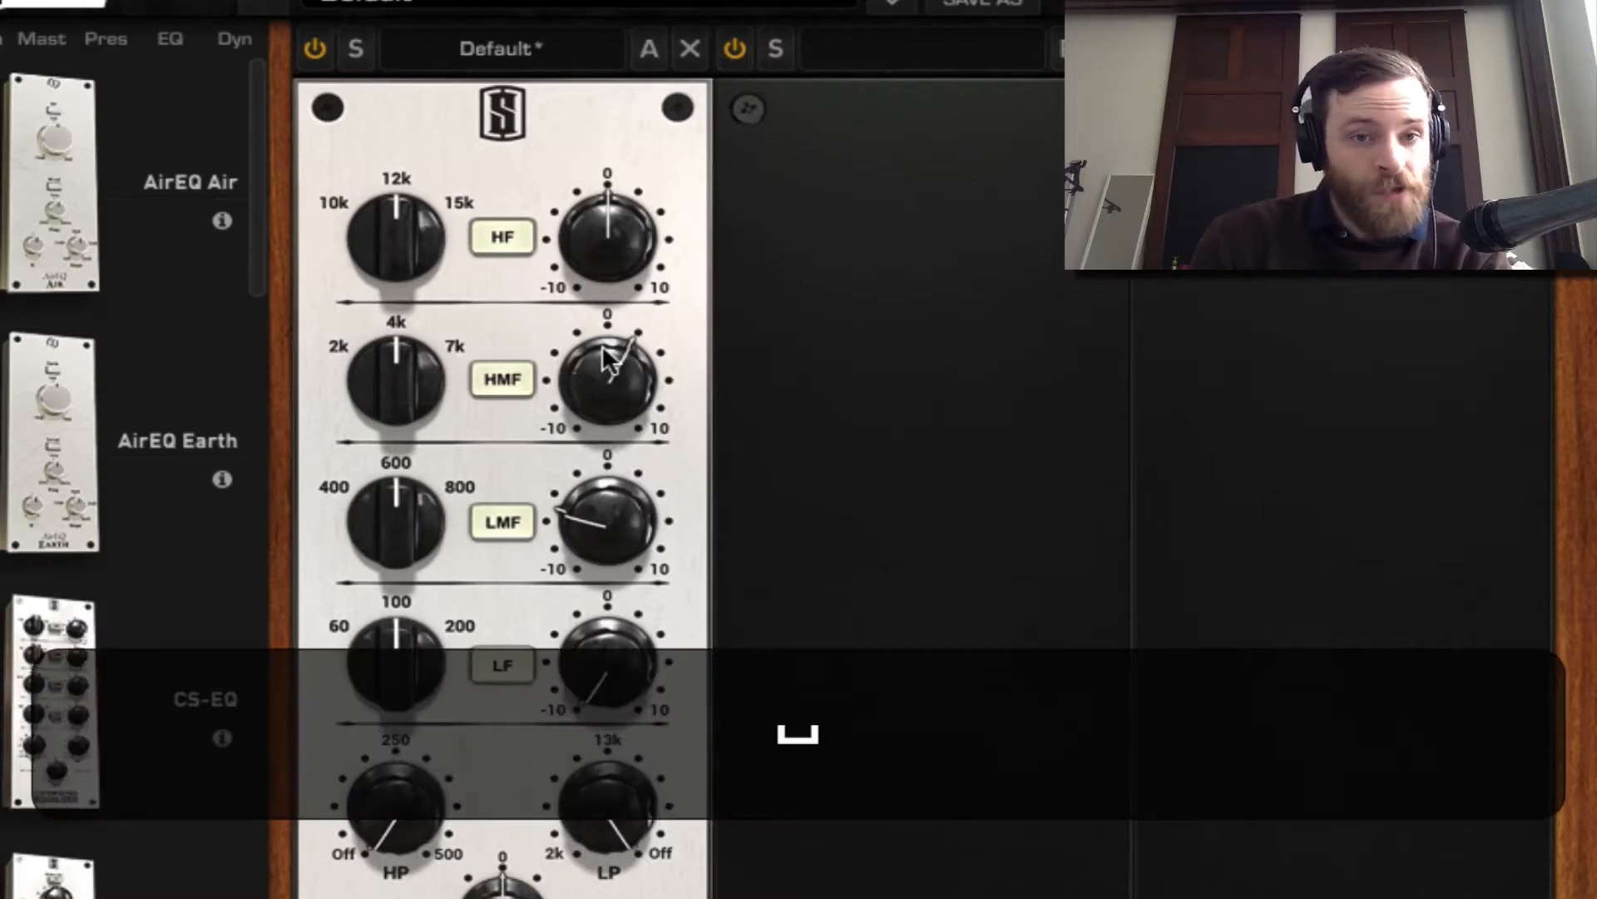
Compare the vocal during playback with the CS-EQ module bypassed and switched back on.
{"action": "left_click", "coordinate": [323, 47]}
{"action": "key", "text": "space"}
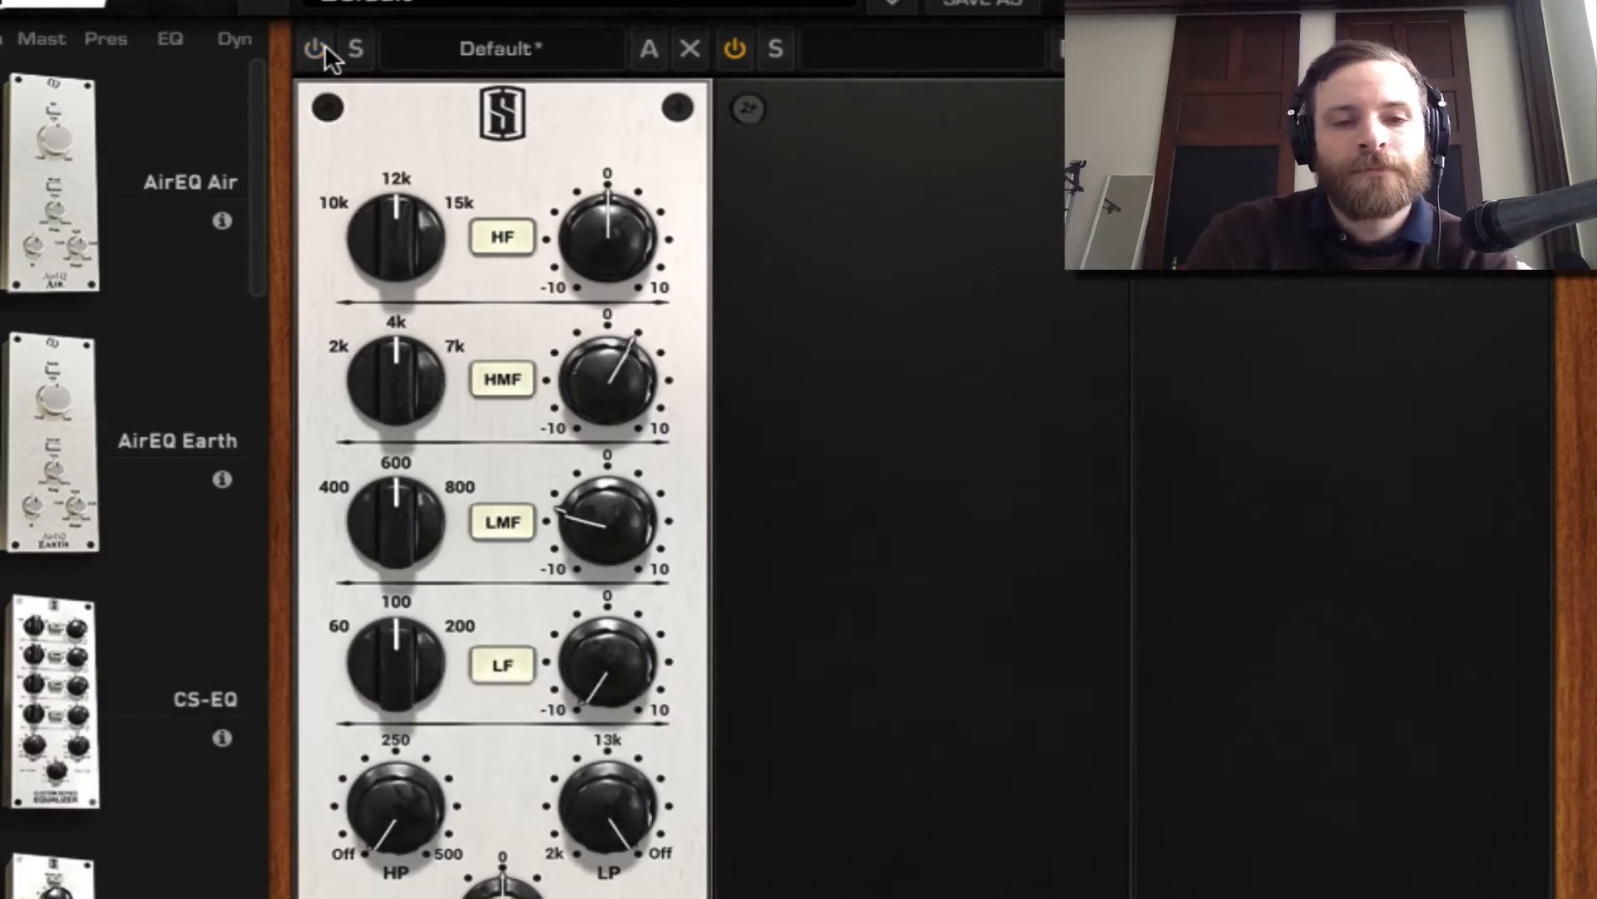
{"action": "key", "text": "space"}
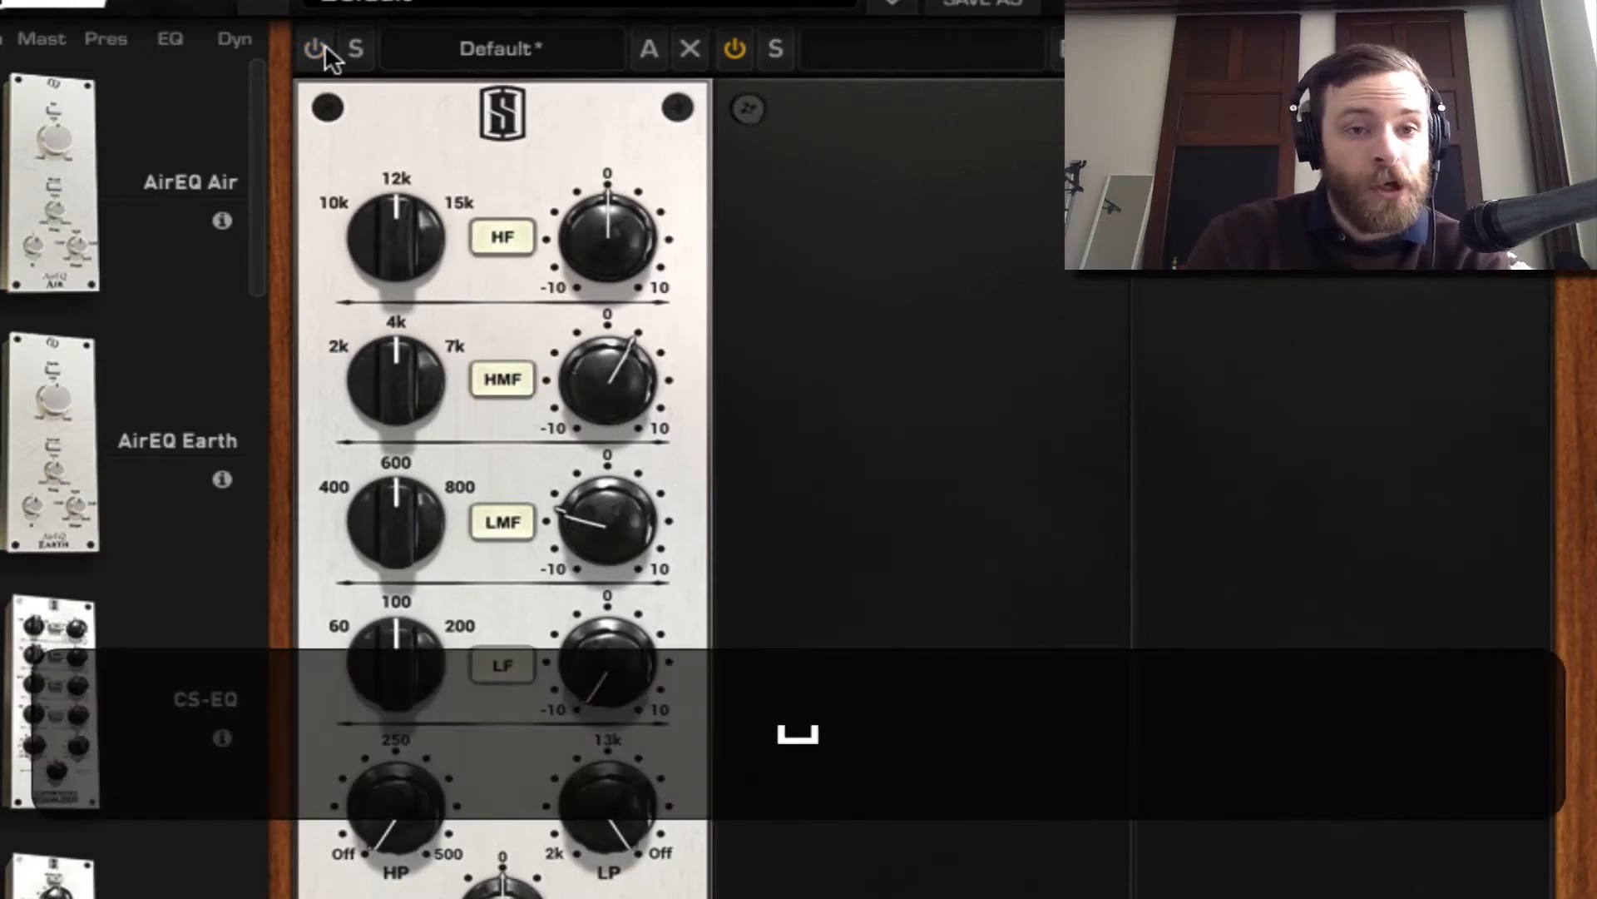
{"action": "left_click", "coordinate": [324, 49]}
{"action": "key", "text": "space"}
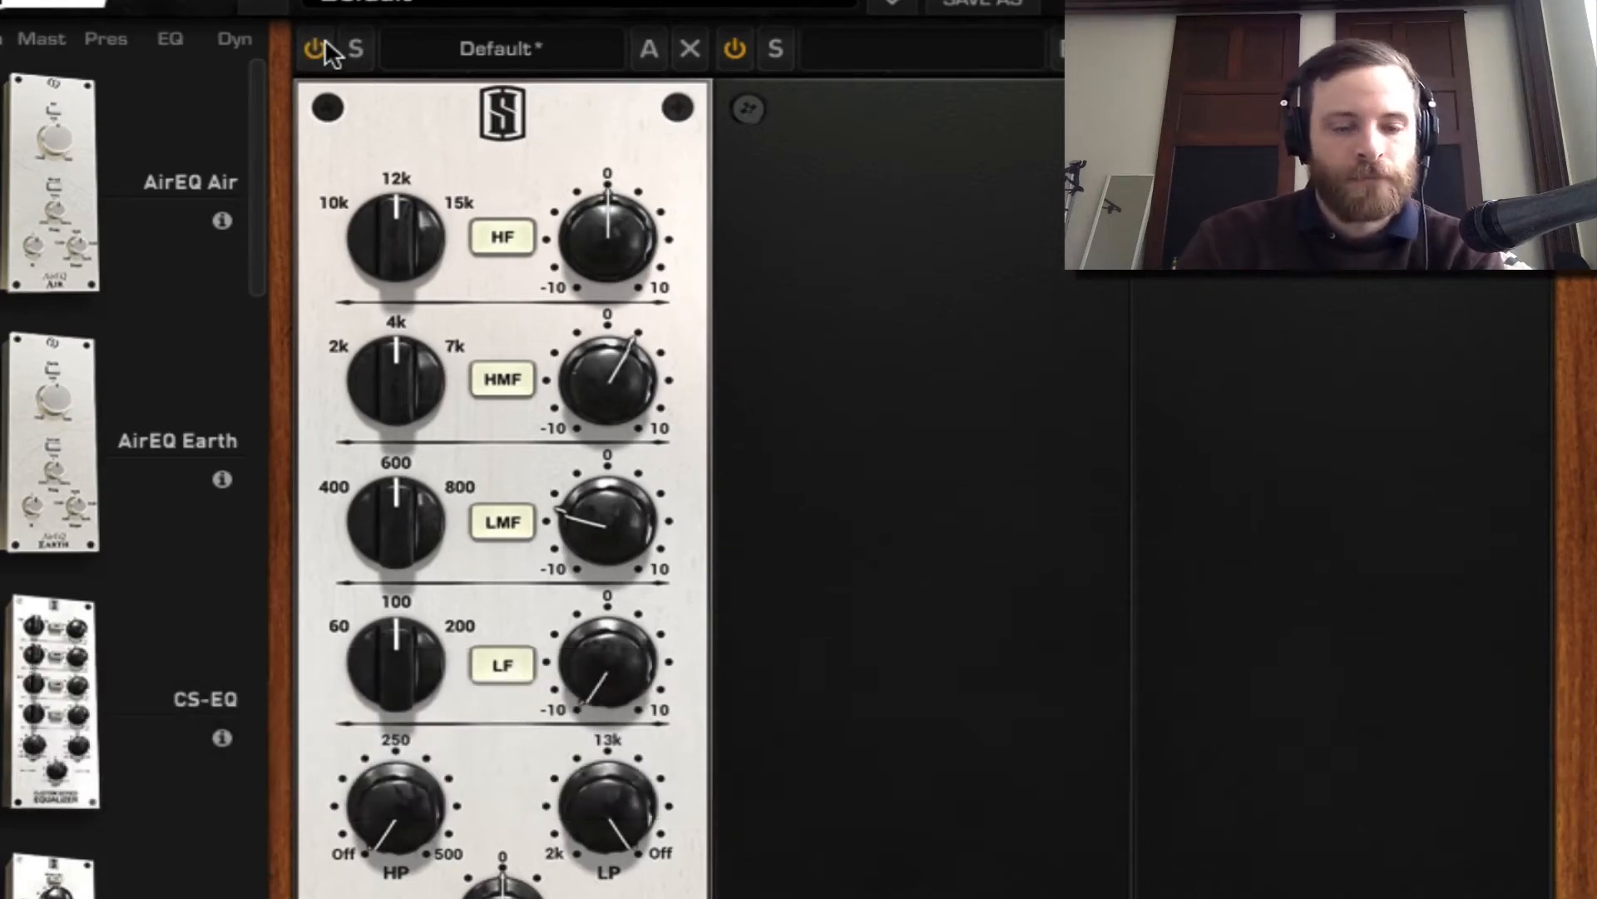
{"action": "key", "text": "space"}
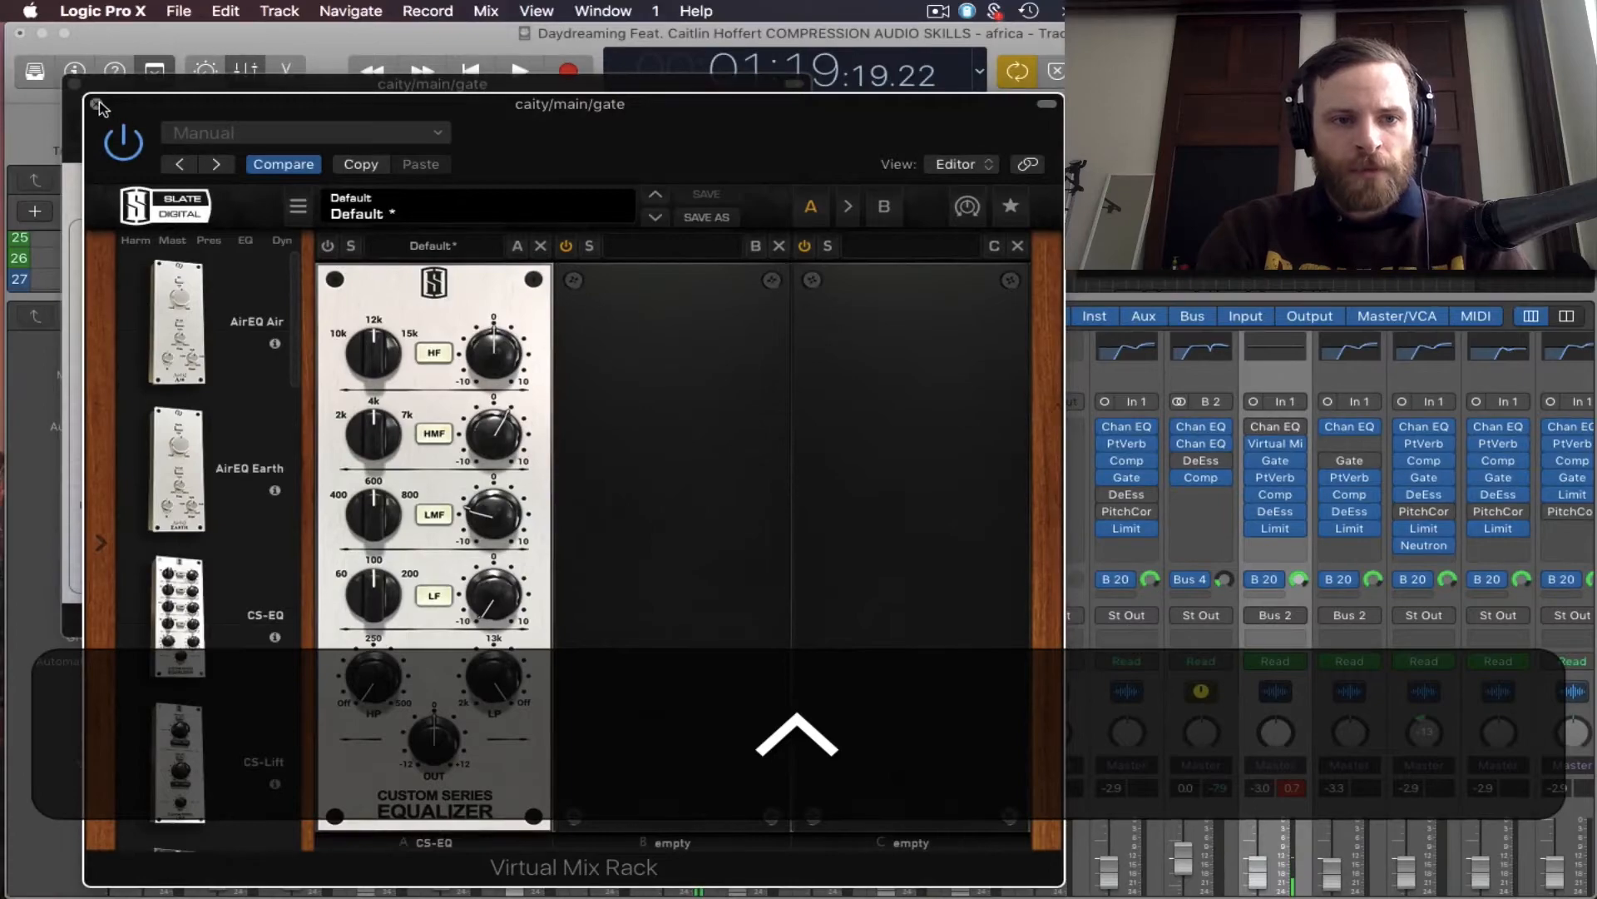
Close and bypass the Virtual Mix Rack on the vocal channel, and open the channel's Channel EQ switched on.
{"action": "left_click", "coordinate": [97, 105]}
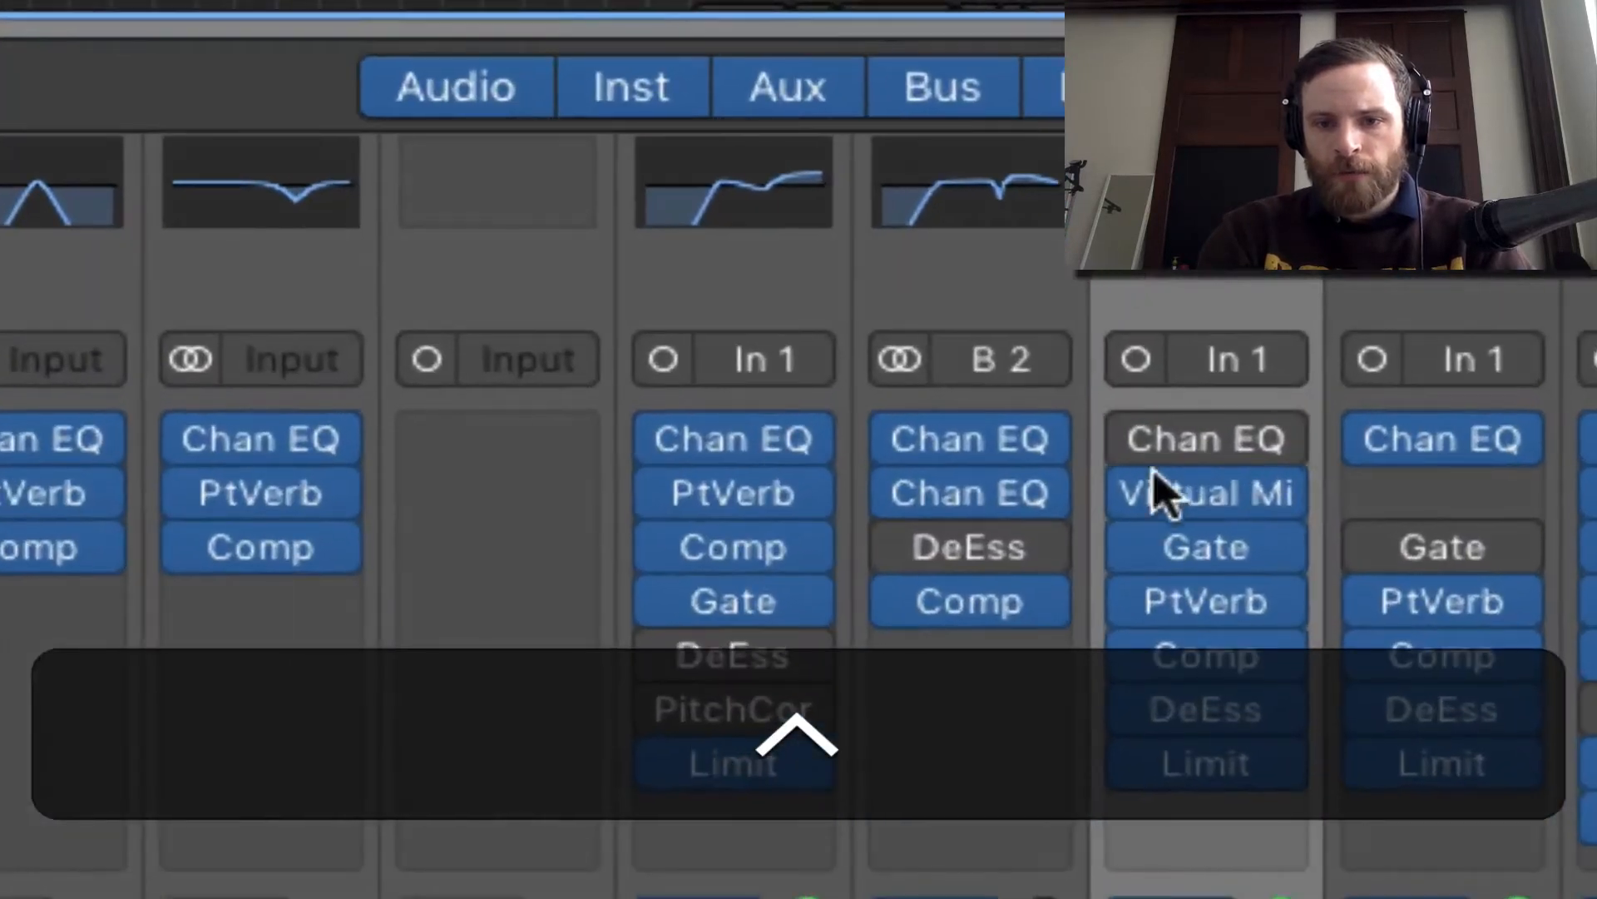
{"action": "left_click", "coordinate": [1148, 496]}
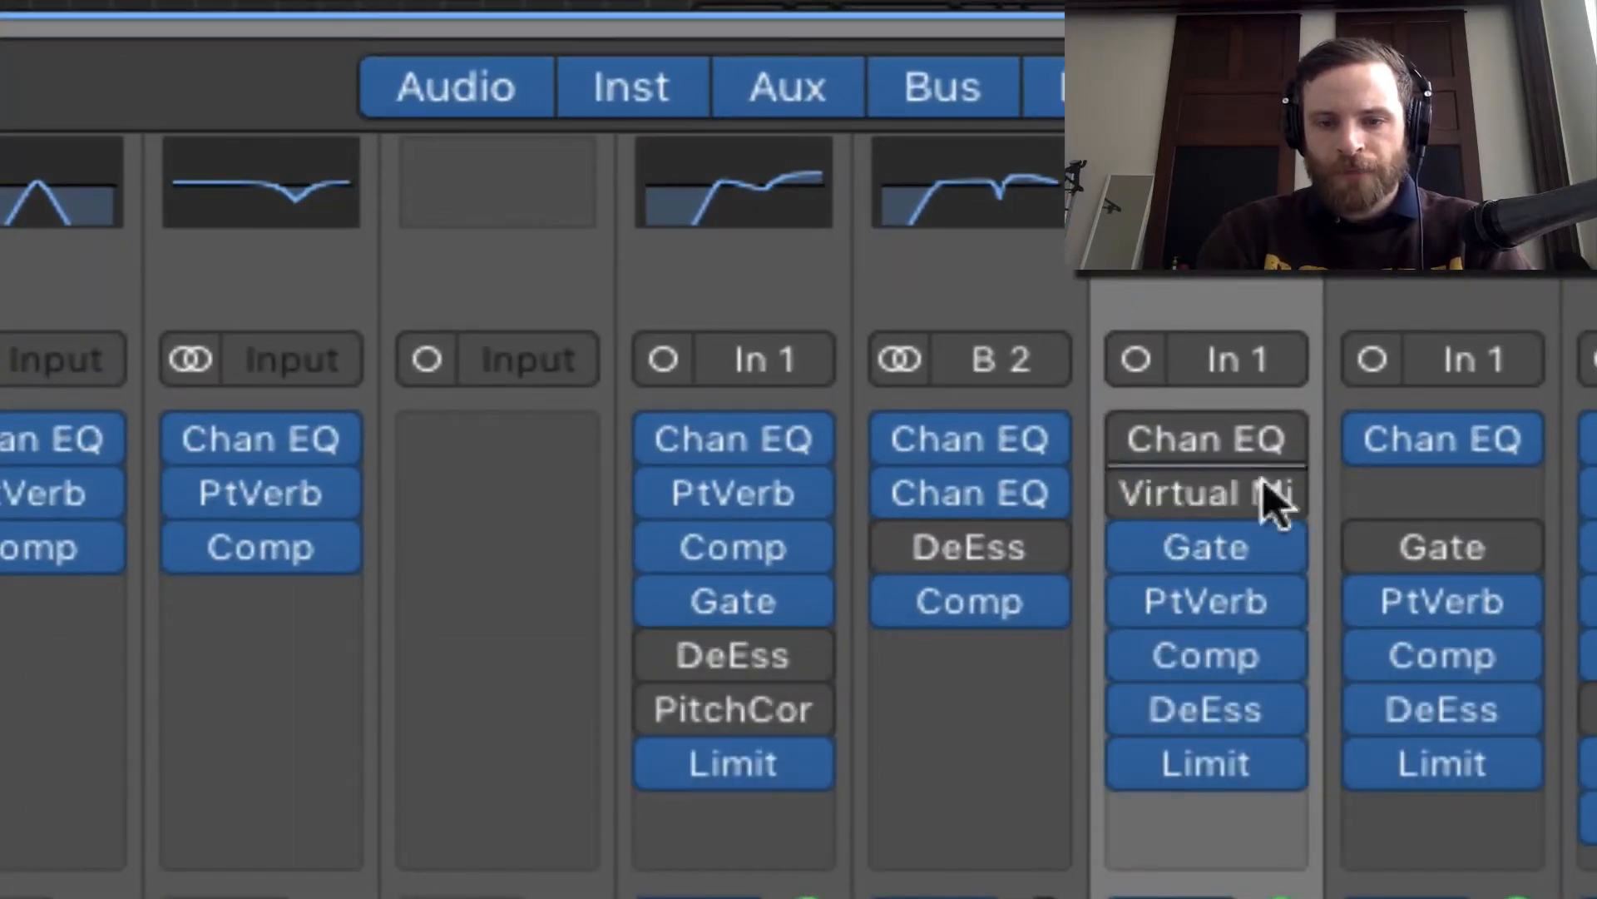
{"action": "left_click", "coordinate": [1144, 439]}
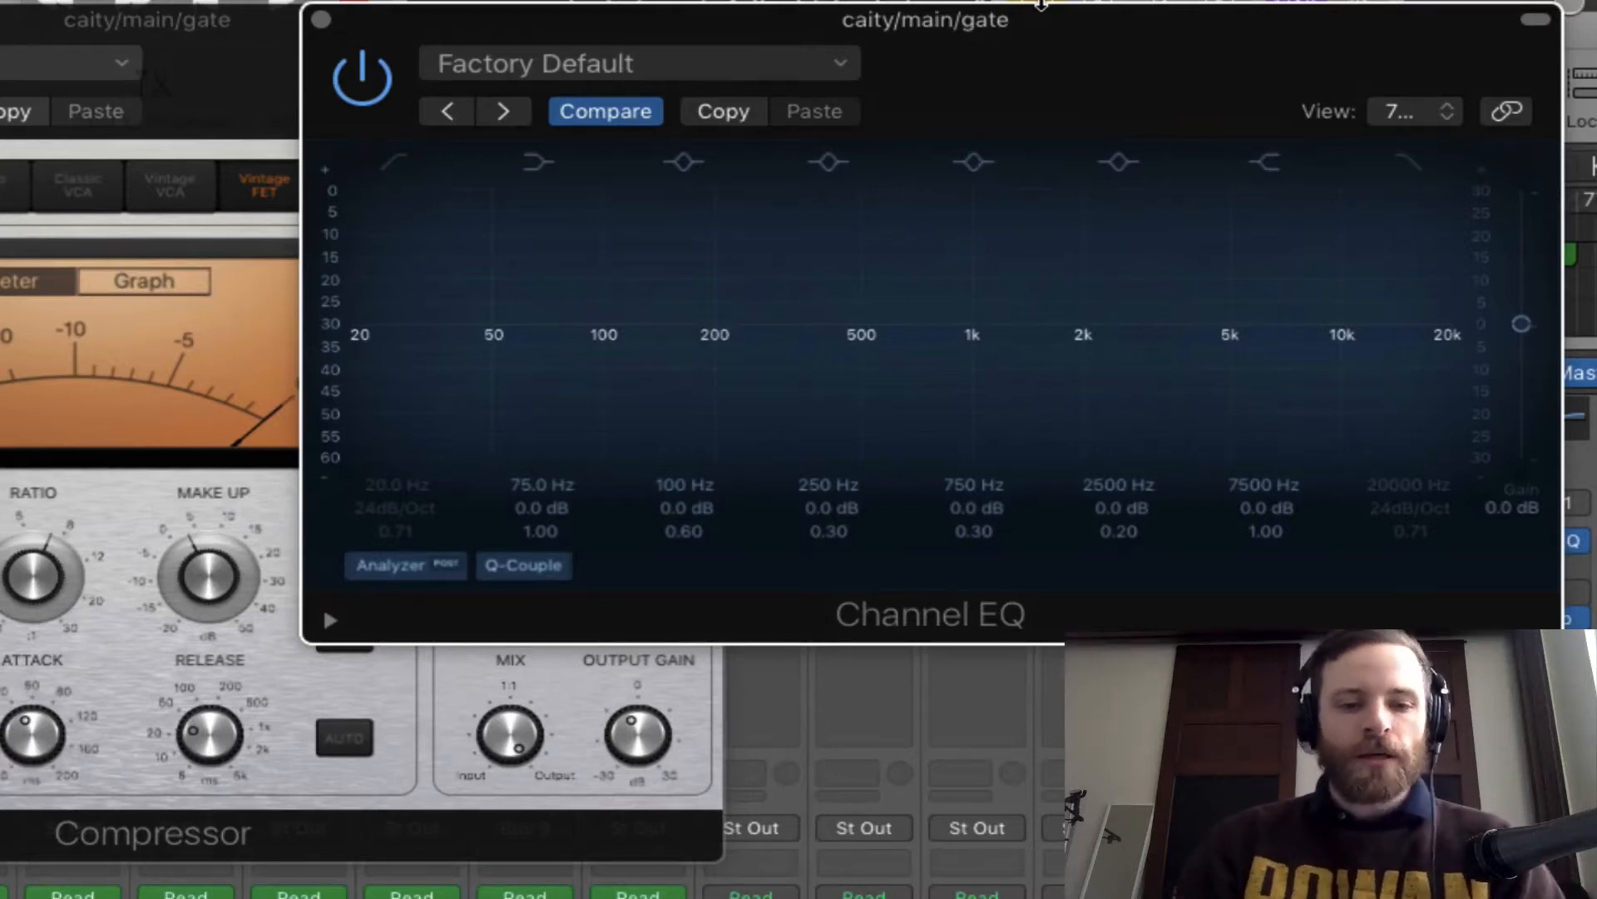
Toggle the Channel EQ's analyzer off and back on.
{"action": "left_click", "coordinate": [412, 562]}
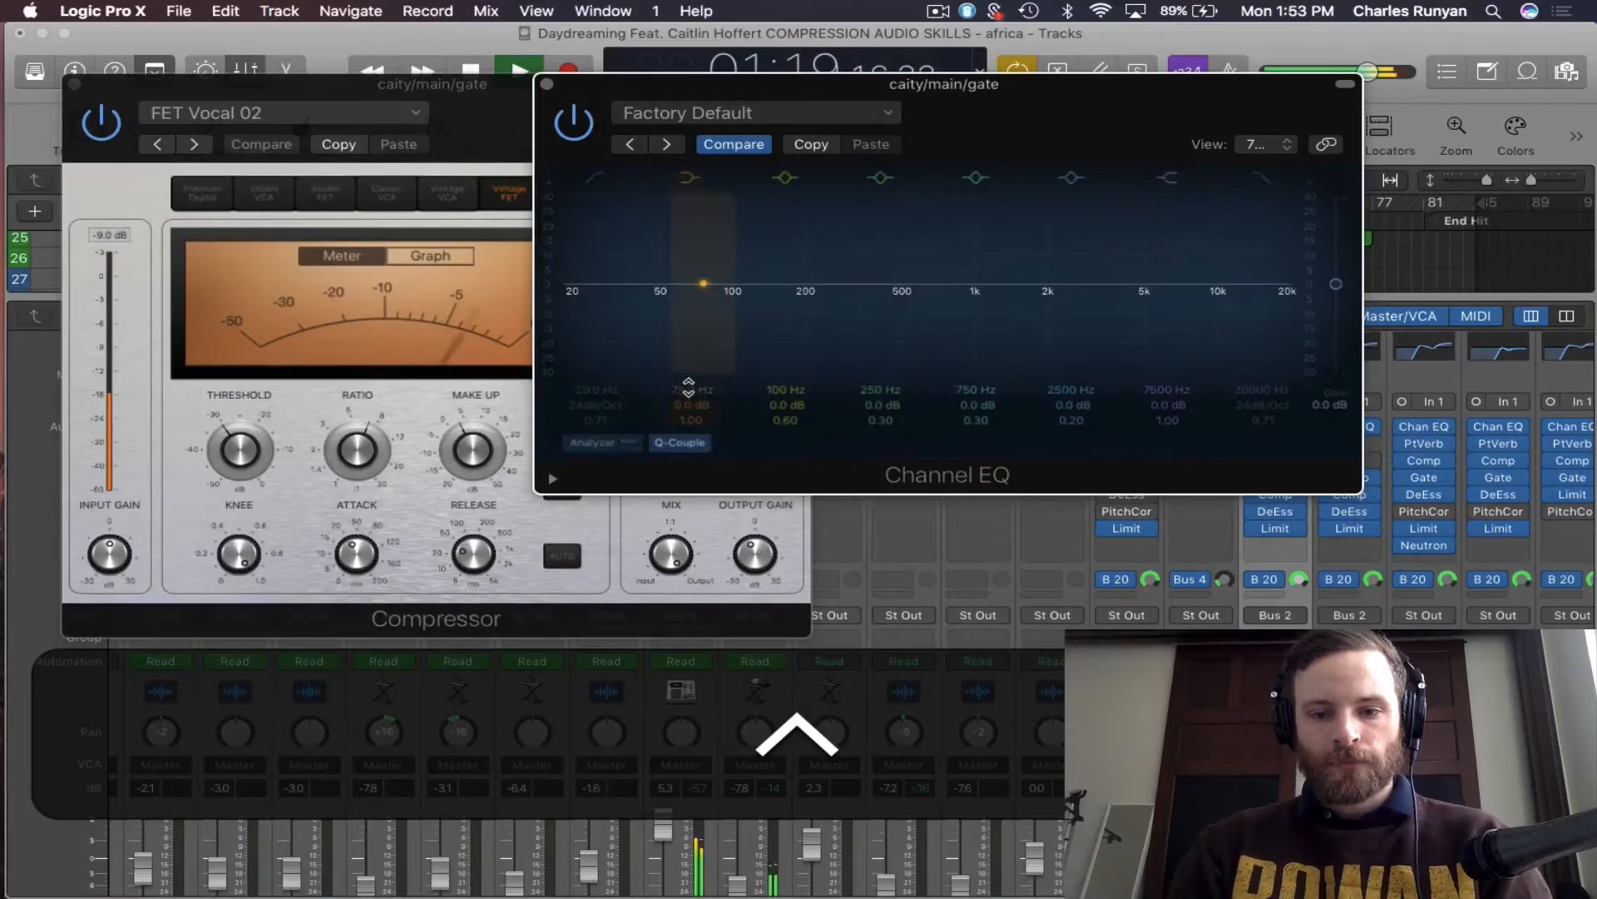
{"action": "scroll", "coordinate": [915, 724], "scroll_direction": "down", "scroll_amount": 5}
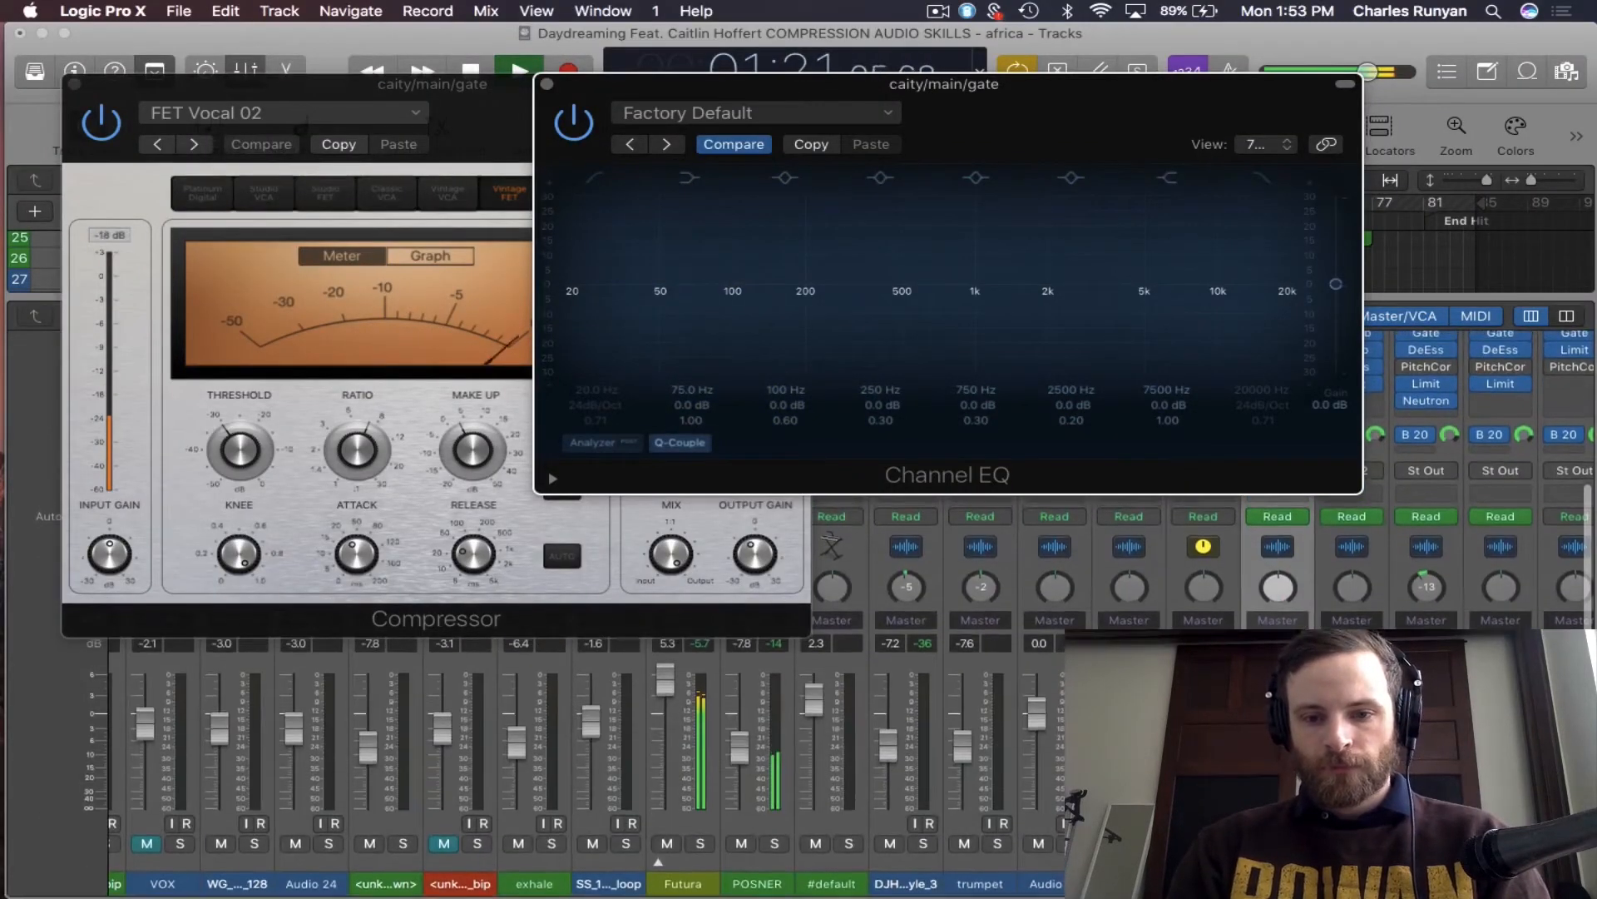
{"action": "left_click", "coordinate": [614, 446]}
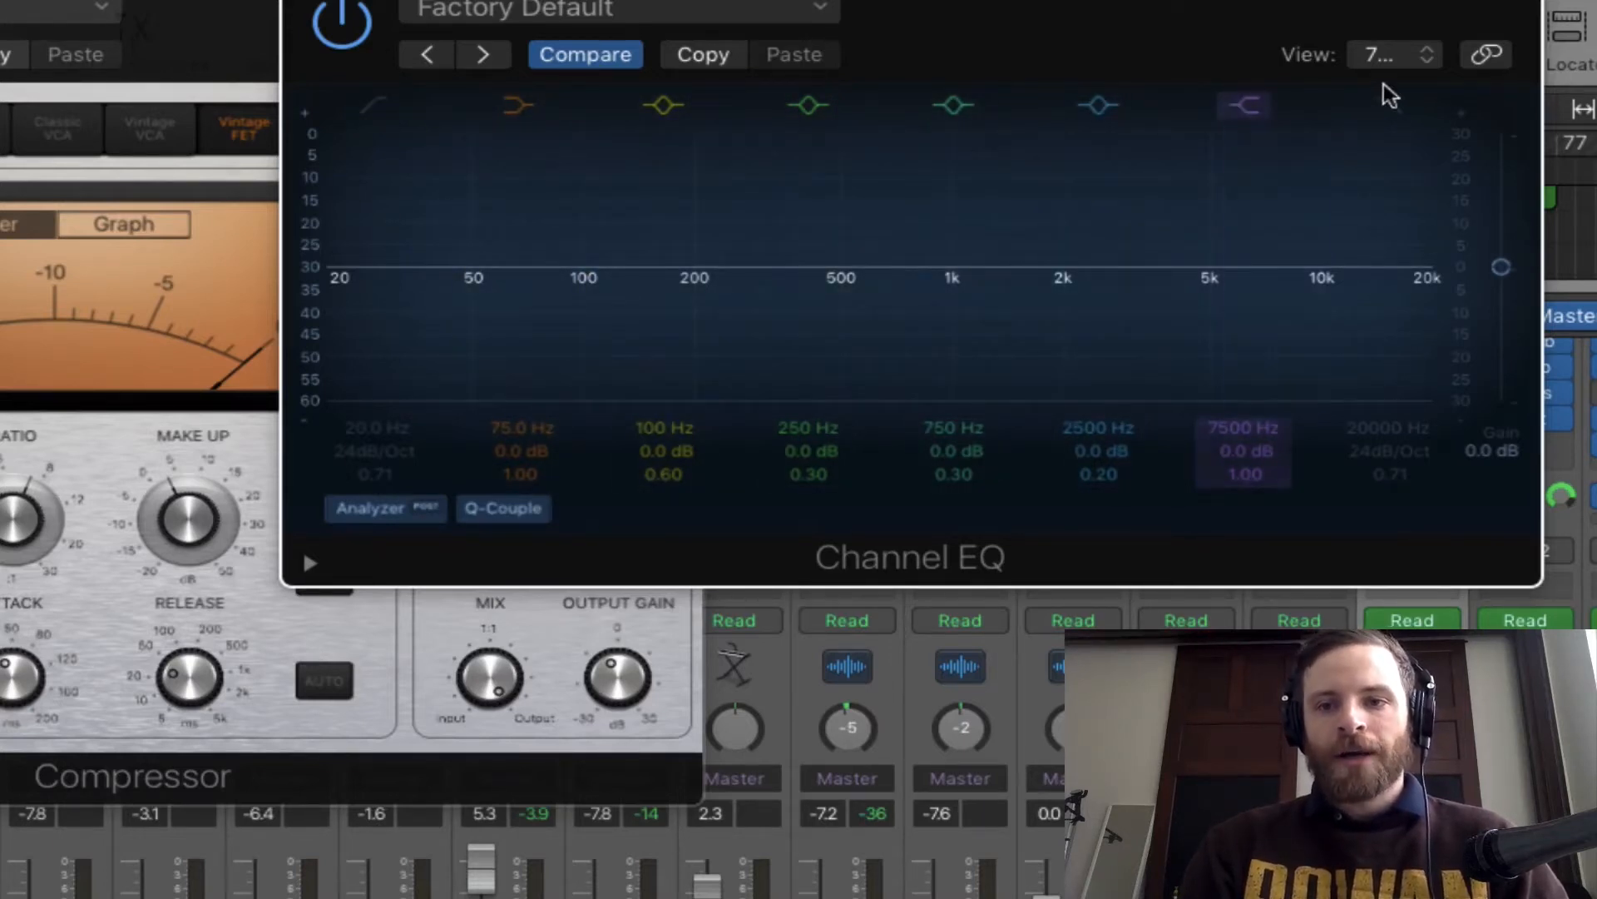
Enable the Channel EQ's low cut filter at 96 Hz and compare the playing vocal with the EQ bypassed and active.
{"action": "left_click", "coordinate": [373, 104]}
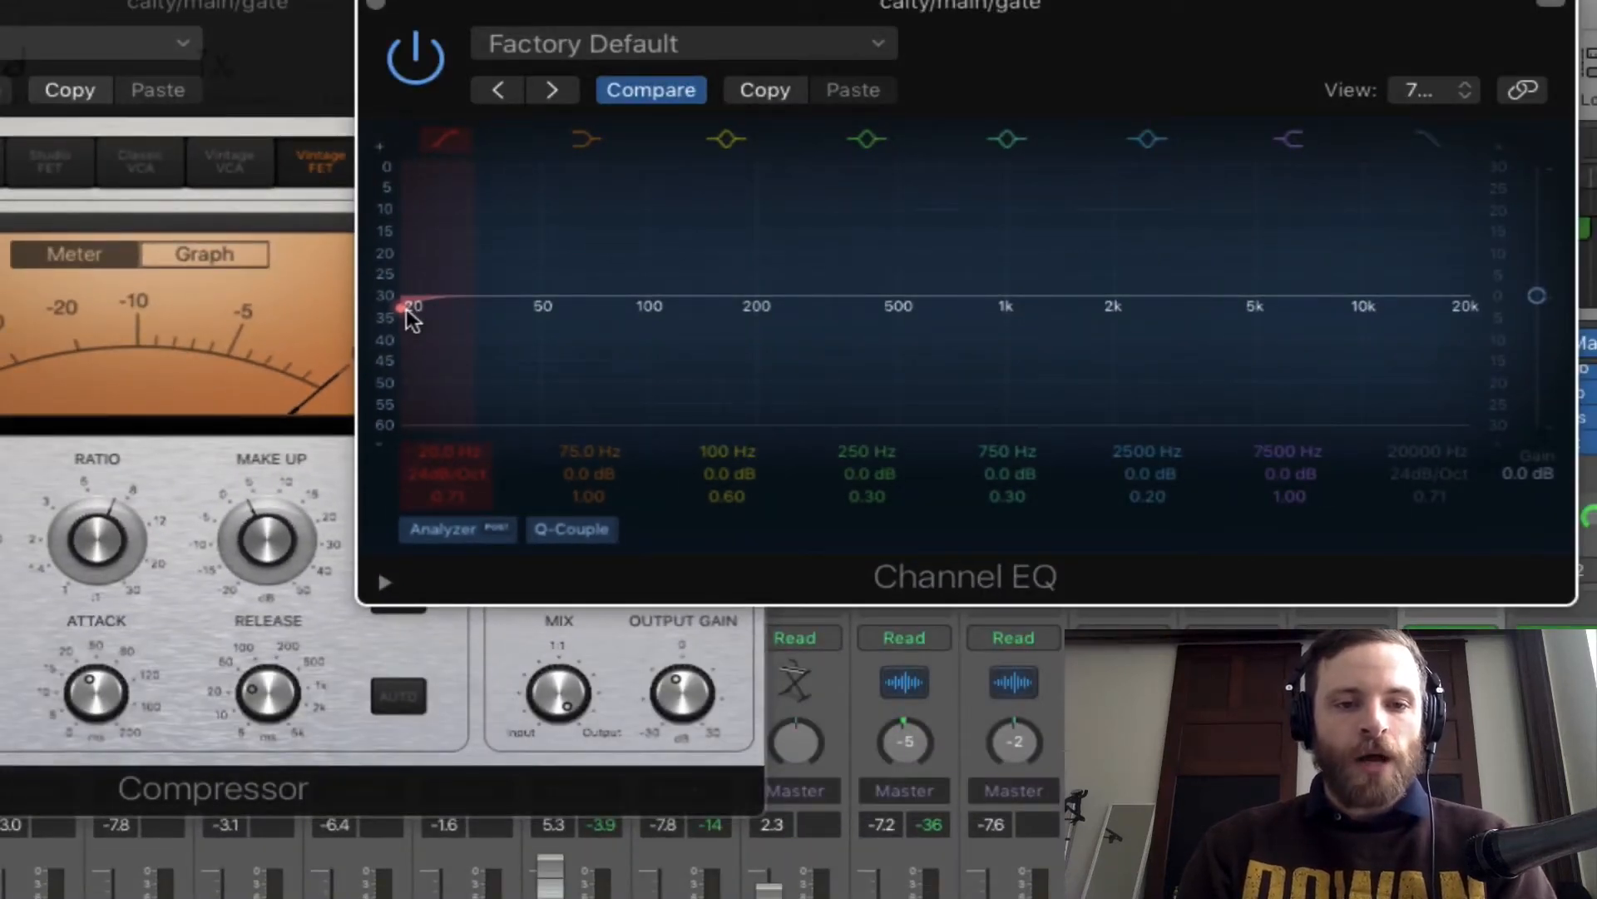
{"action": "left_click_drag", "start_coordinate": [406, 308], "coordinate": [670, 308]}
{"action": "key", "text": "space"}
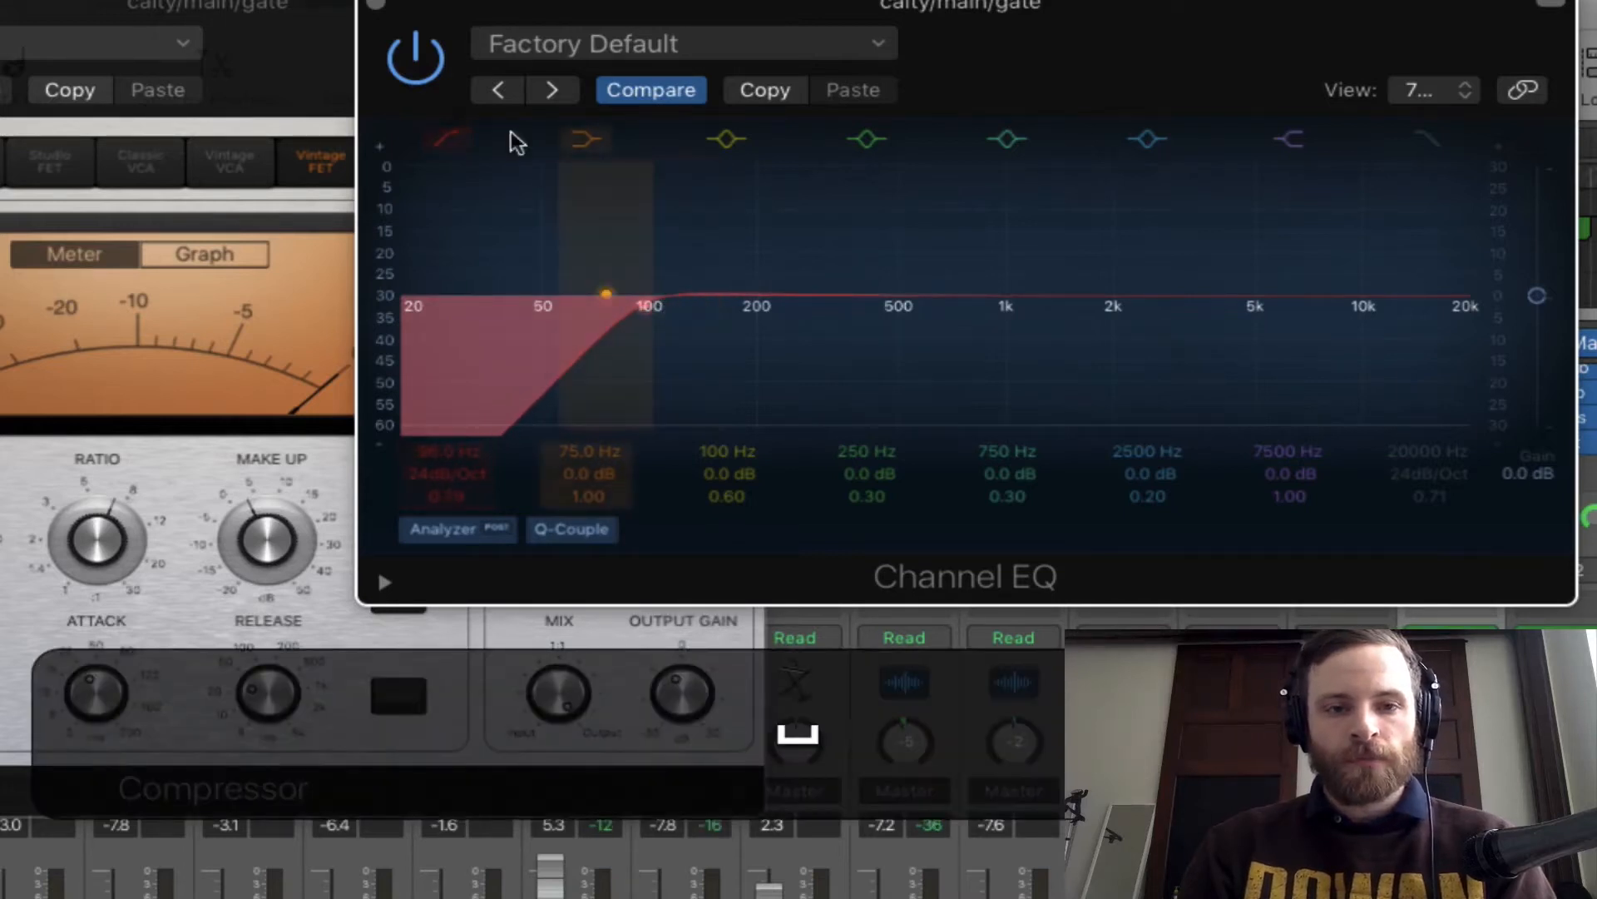
{"action": "left_click", "coordinate": [415, 56]}
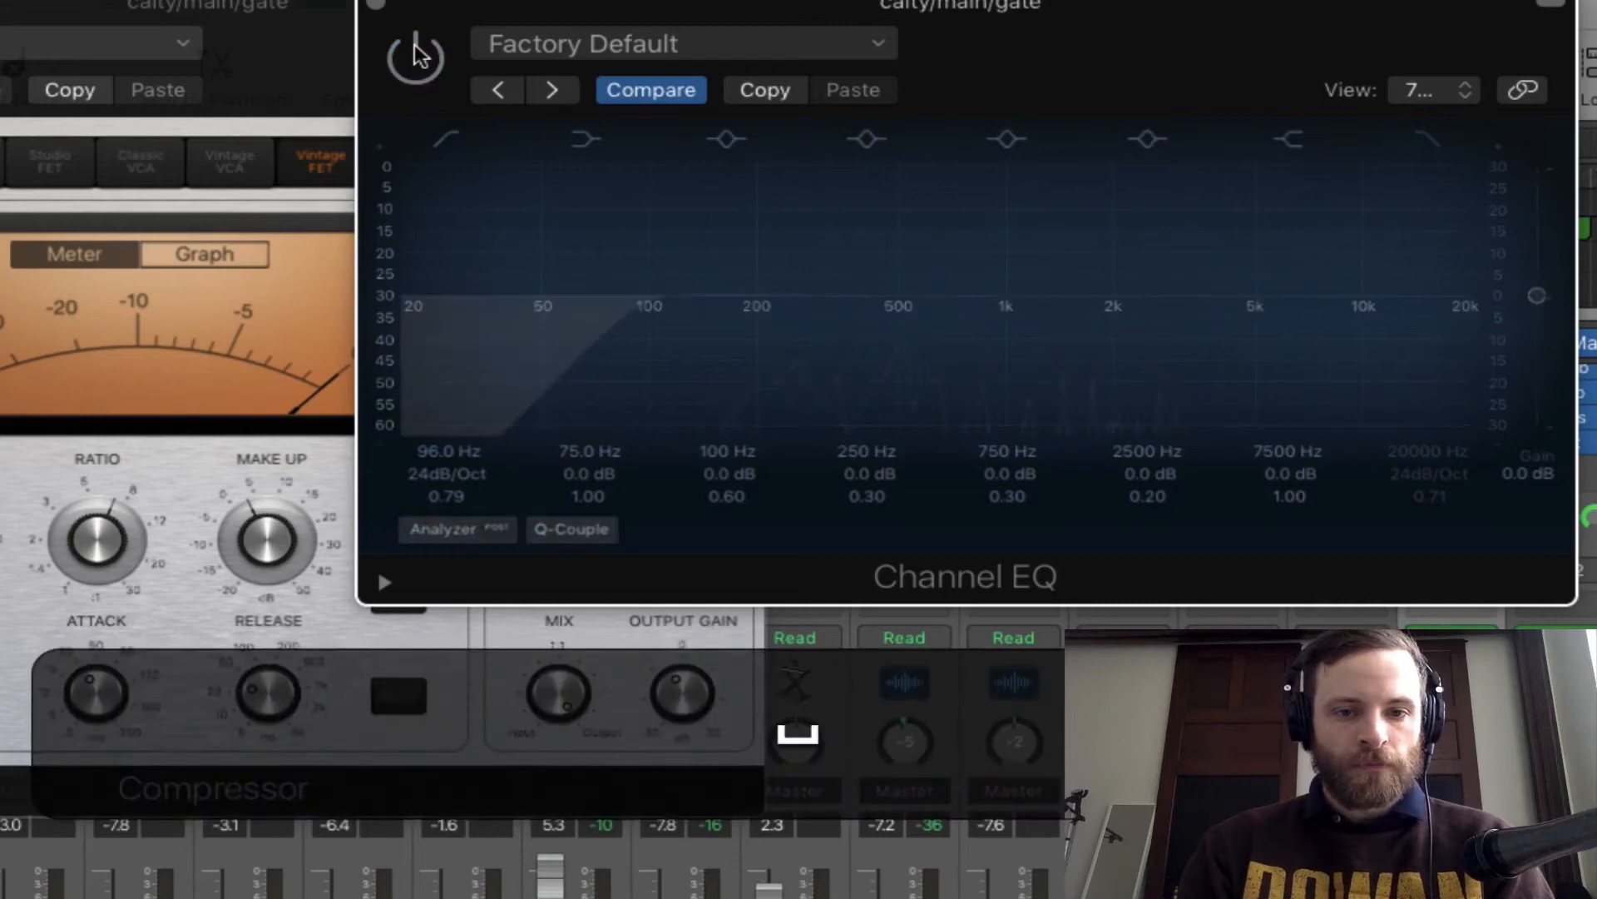
{"action": "left_click", "coordinate": [416, 56]}
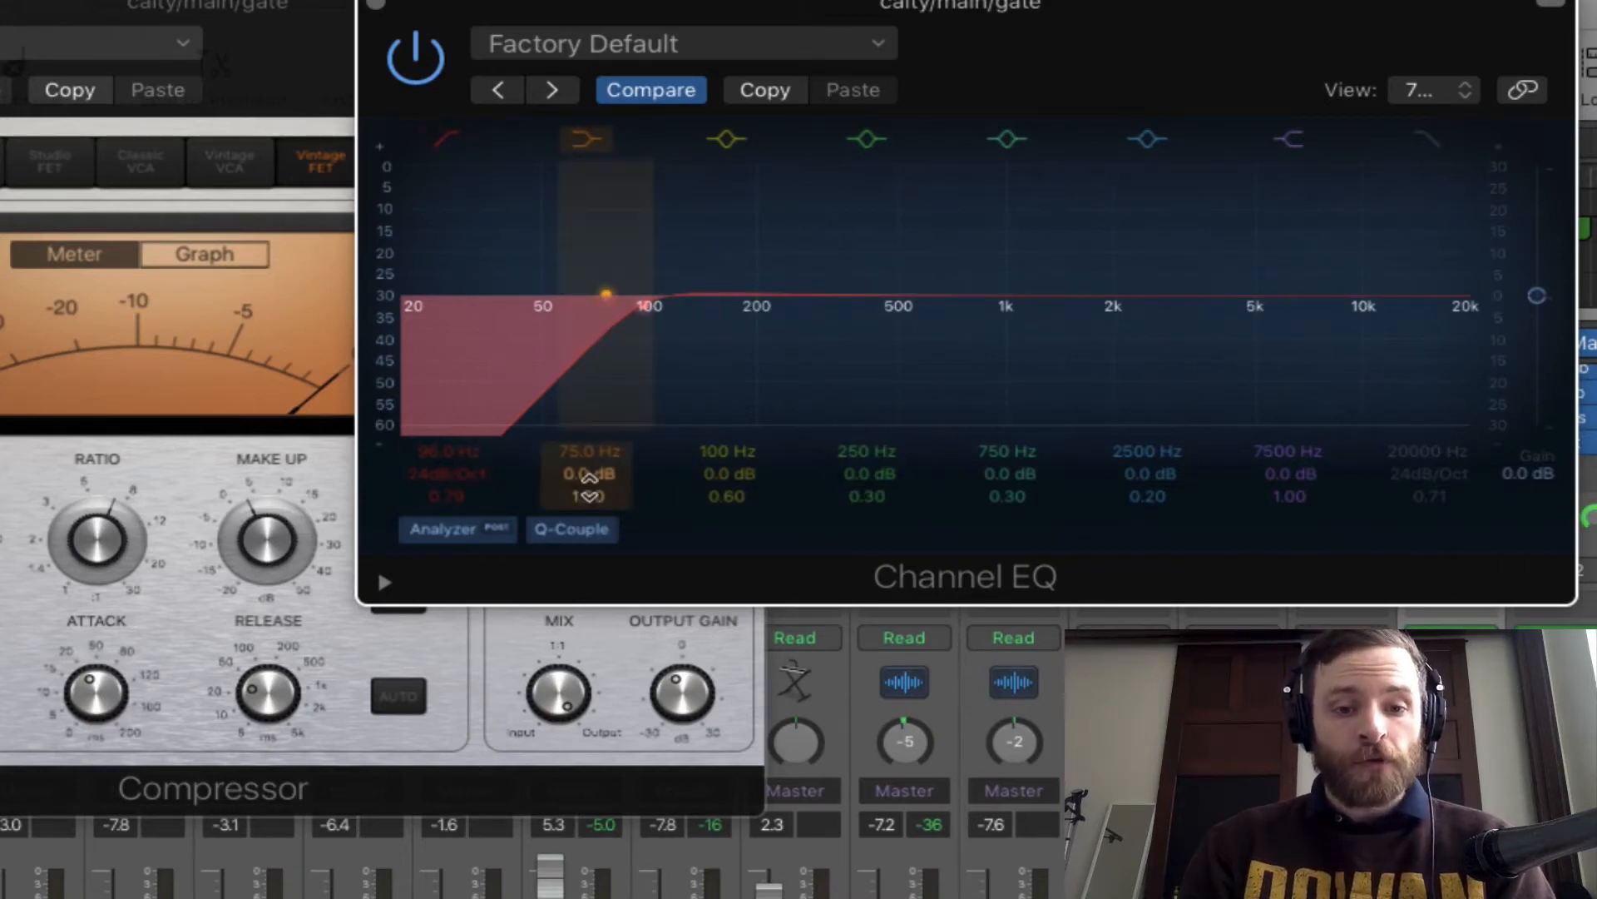
Try a boost on the 75 Hz low shelf, set its gain to -24 dB, and play back the vocal.
{"action": "left_click_drag", "start_coordinate": [587, 474], "coordinate": [616, 248]}
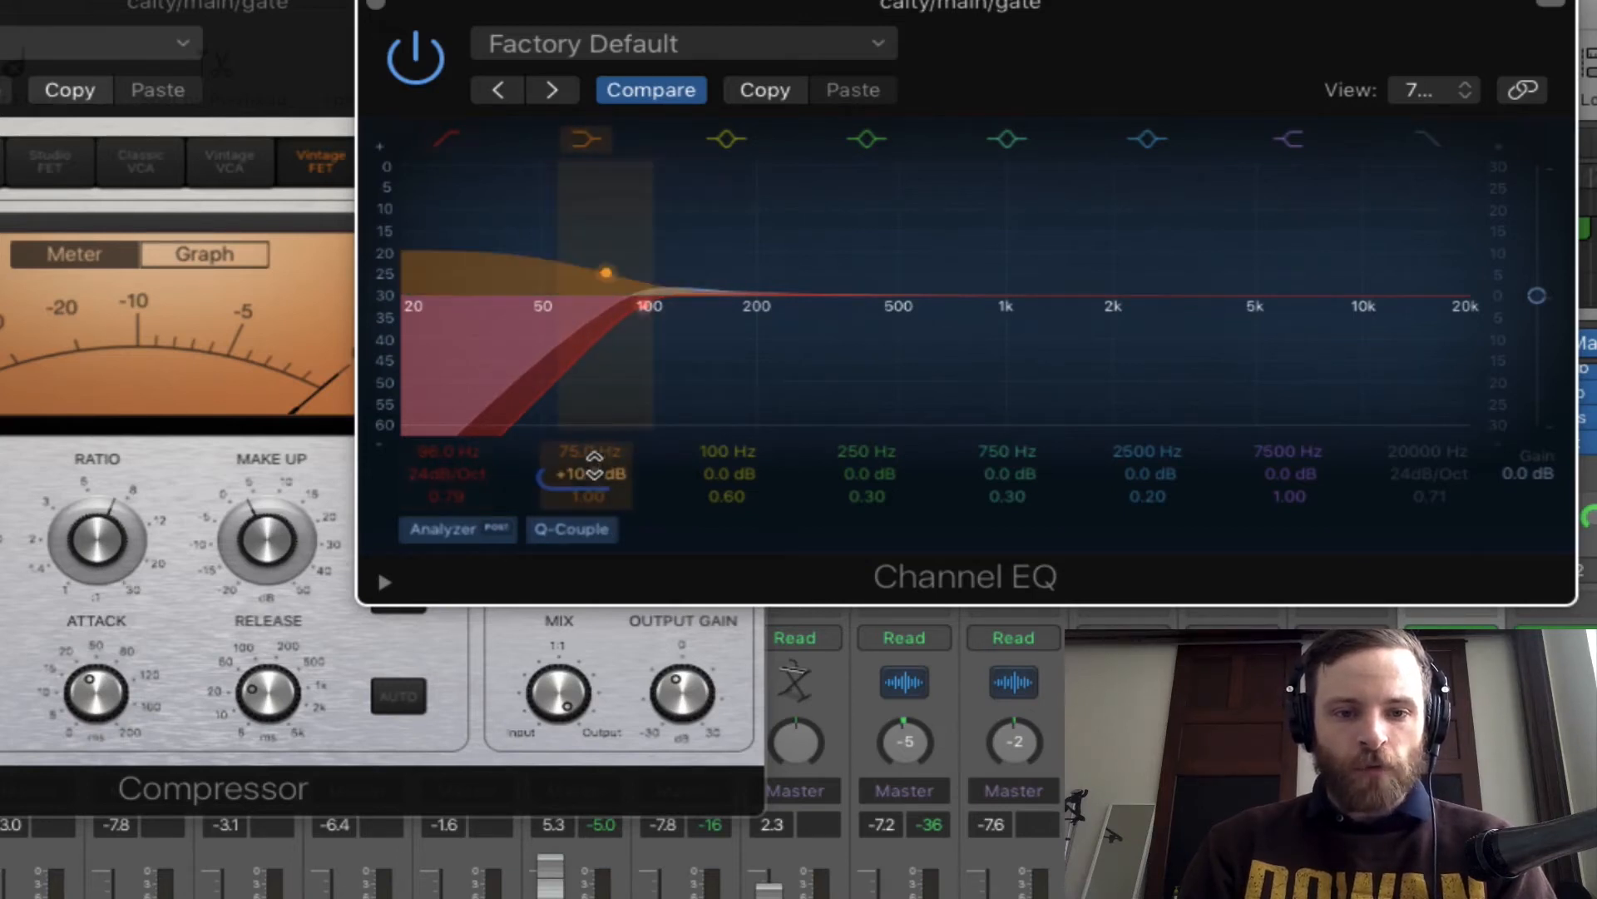
{"action": "left_click_drag", "start_coordinate": [589, 473], "coordinate": [589, 724]}
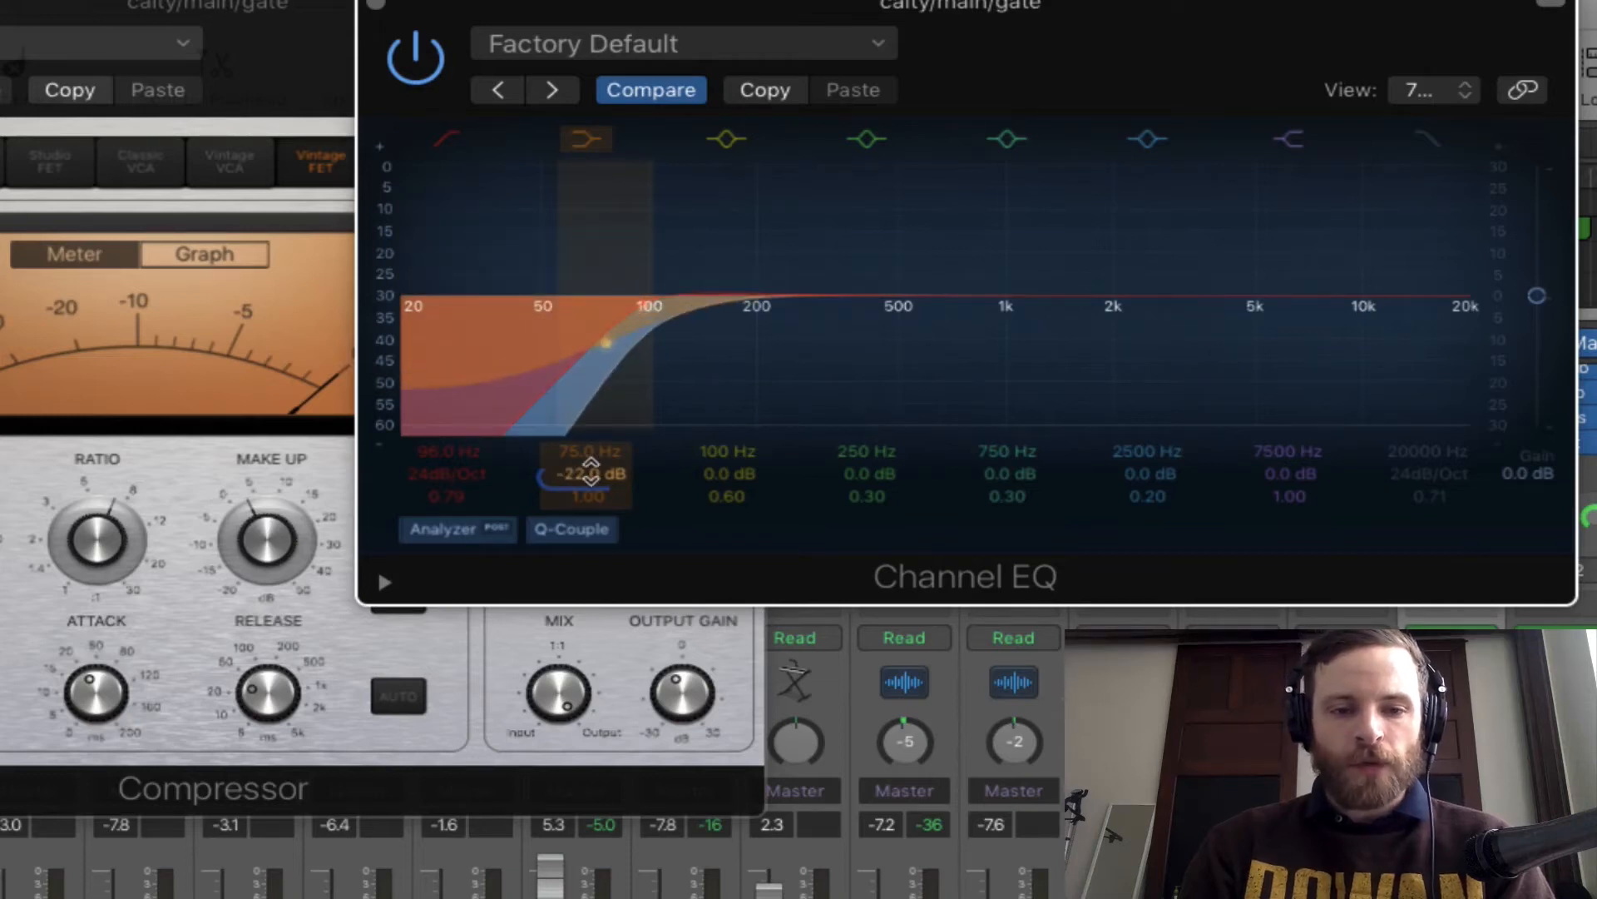
{"action": "key", "text": "space"}
{"action": "mouse_move", "coordinate": [591, 472]}
{"action": "left_mouse_down"}
{"action": "mouse_move", "coordinate": [591, 89]}
{"action": "mouse_move", "coordinate": [591, 488]}
{"action": "left_mouse_up"}
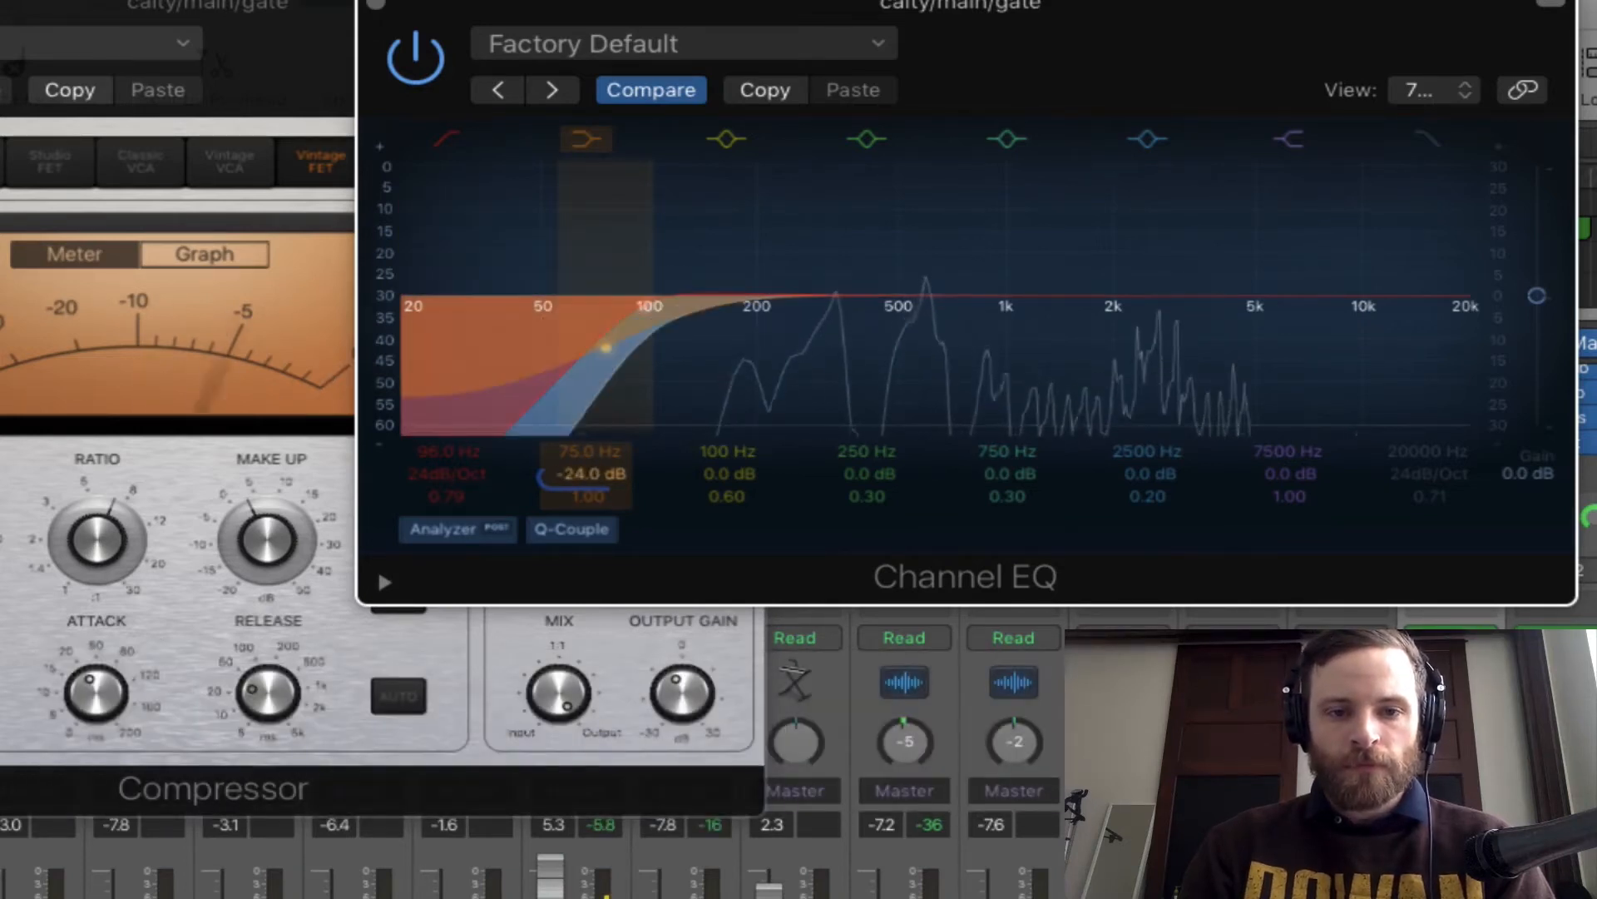
{"action": "key", "text": "space"}
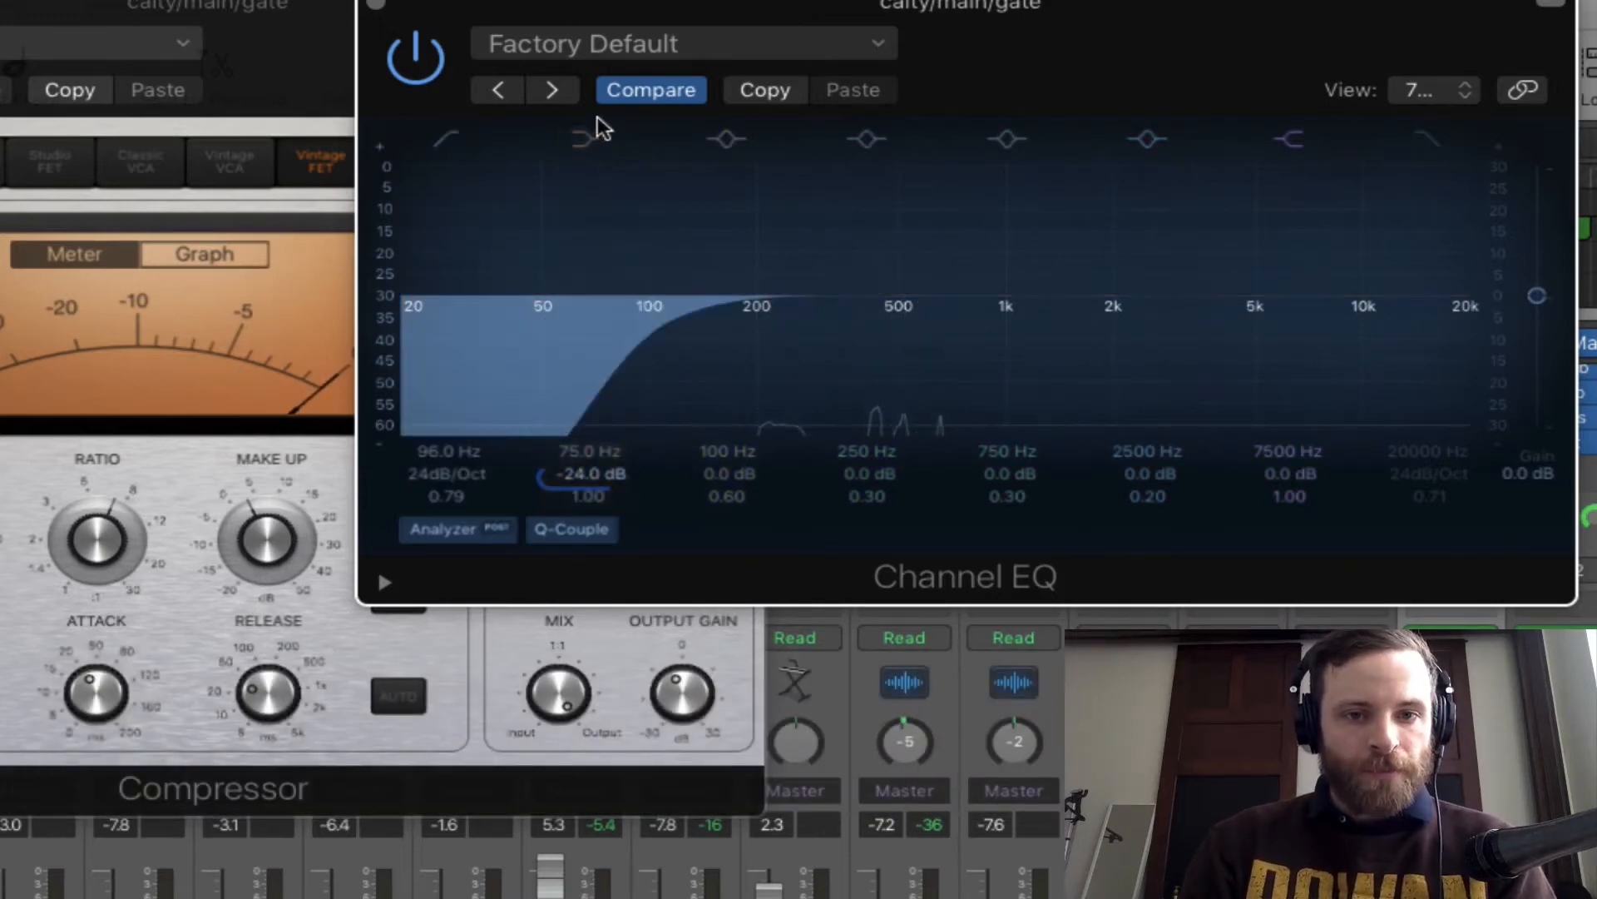
{"action": "key", "text": "ctrl"}
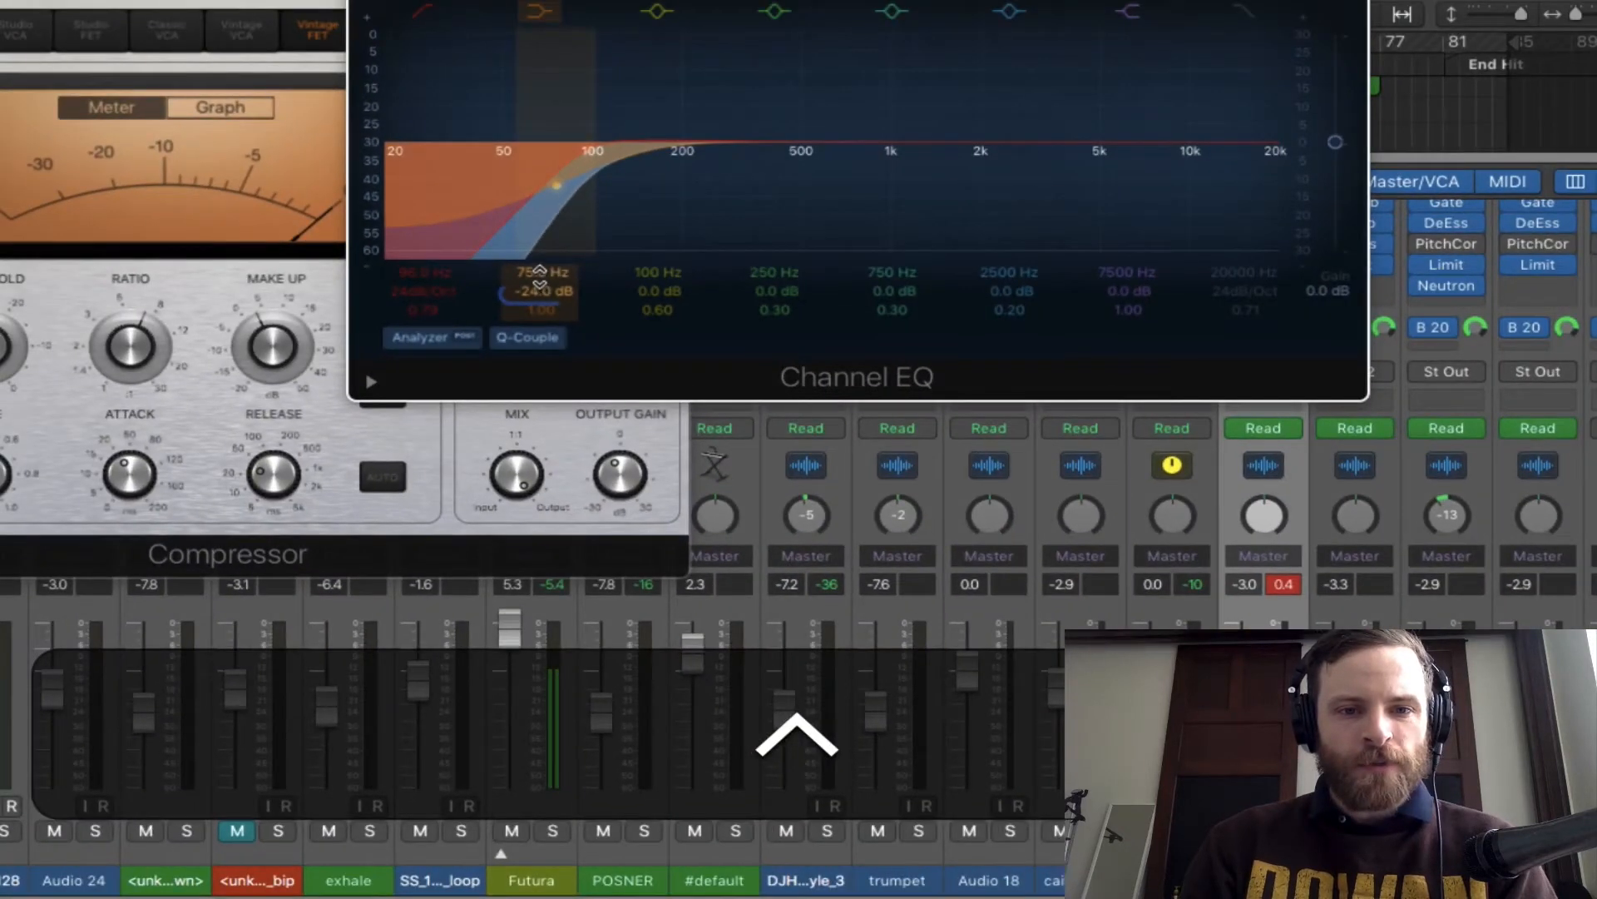
Move the low shelf up to 315 Hz with a gain of -19 dB while listening to the vocal.
{"action": "left_click_drag", "start_coordinate": [540, 279], "coordinate": [541, 206]}
{"action": "key", "text": "space"}
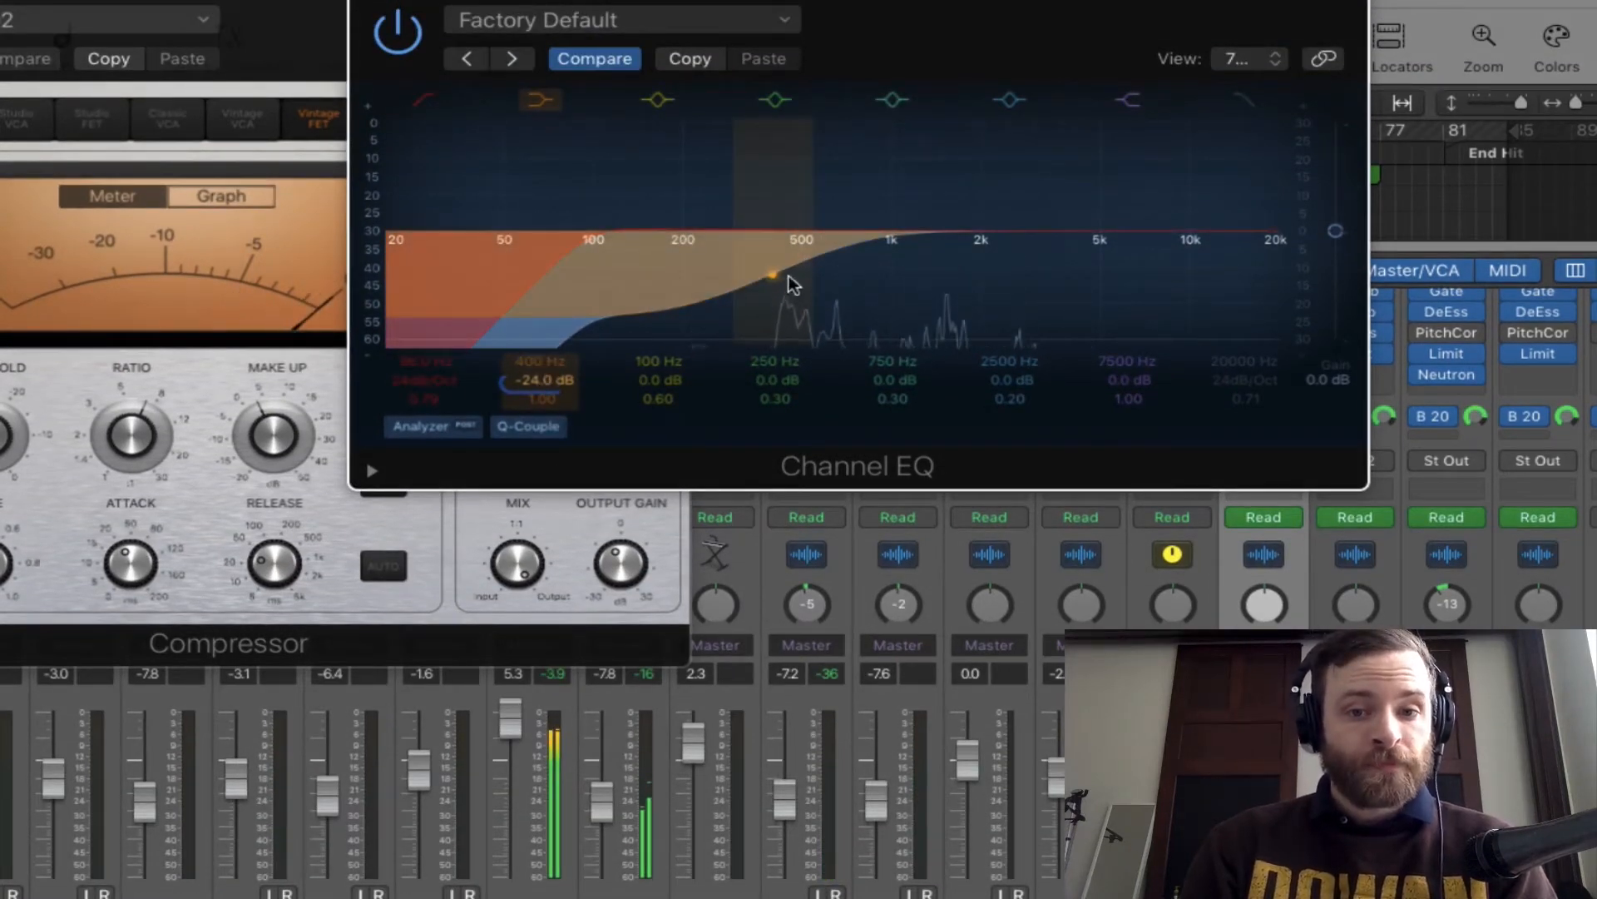
{"action": "left_click_drag", "start_coordinate": [779, 277], "coordinate": [746, 252]}
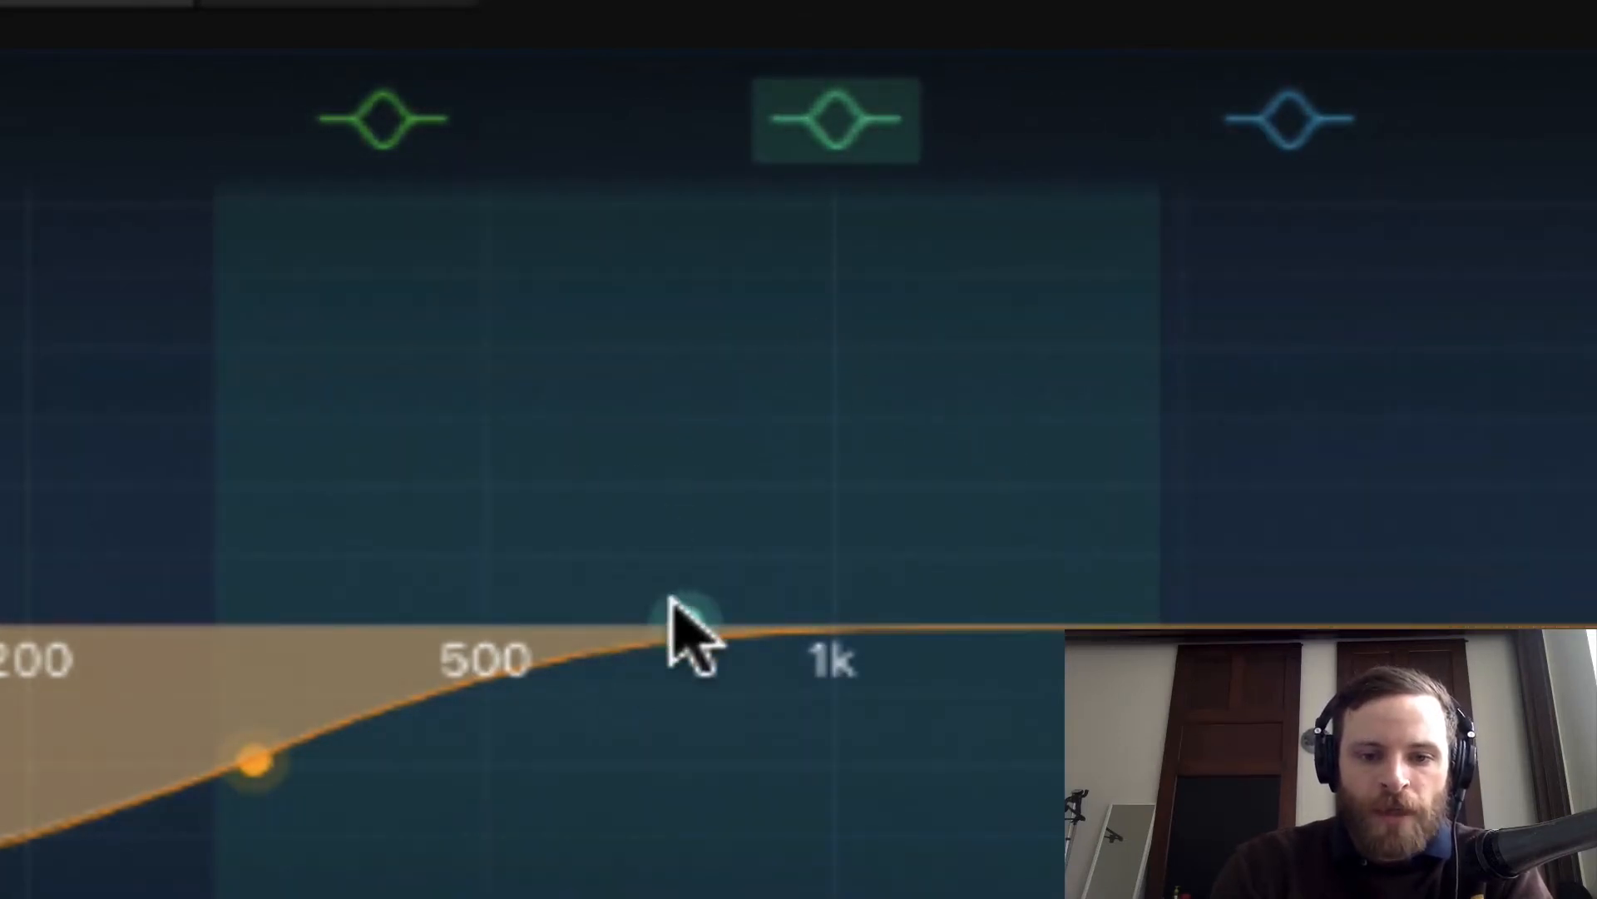
Boost the fifth band's bell curve to +8 dB at 760 Hz.
{"action": "left_click_drag", "start_coordinate": [671, 615], "coordinate": [680, 450]}
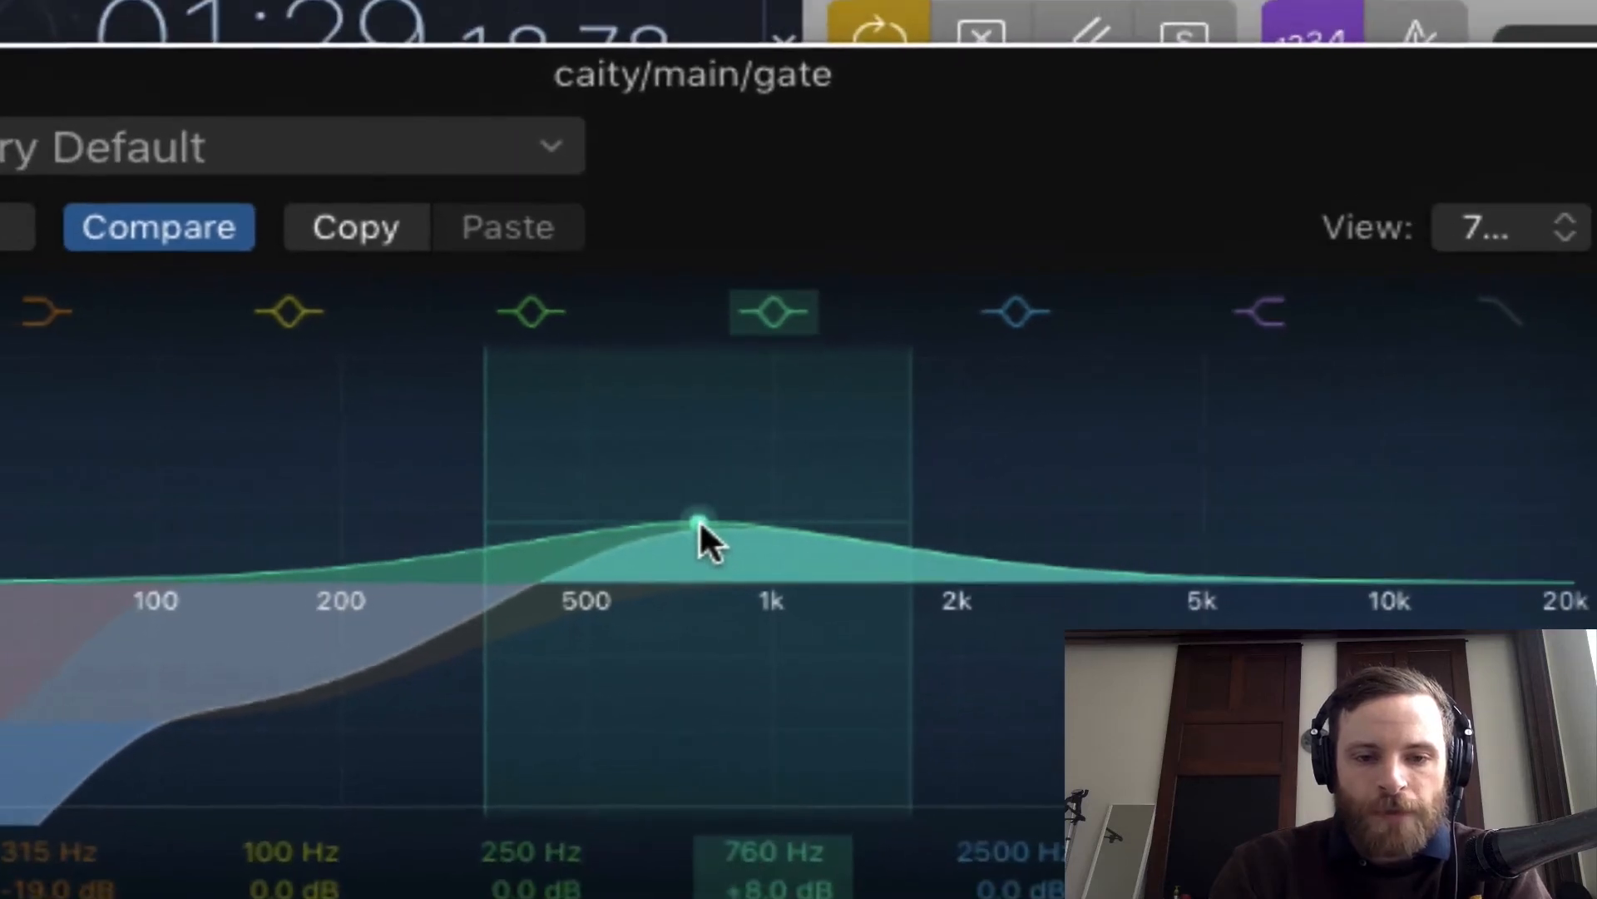
Sweep the fifth band's boost across the high frequencies and settle it at 3350 Hz with a gain of +4 dB.
{"action": "left_click_drag", "start_coordinate": [699, 517], "coordinate": [1257, 502]}
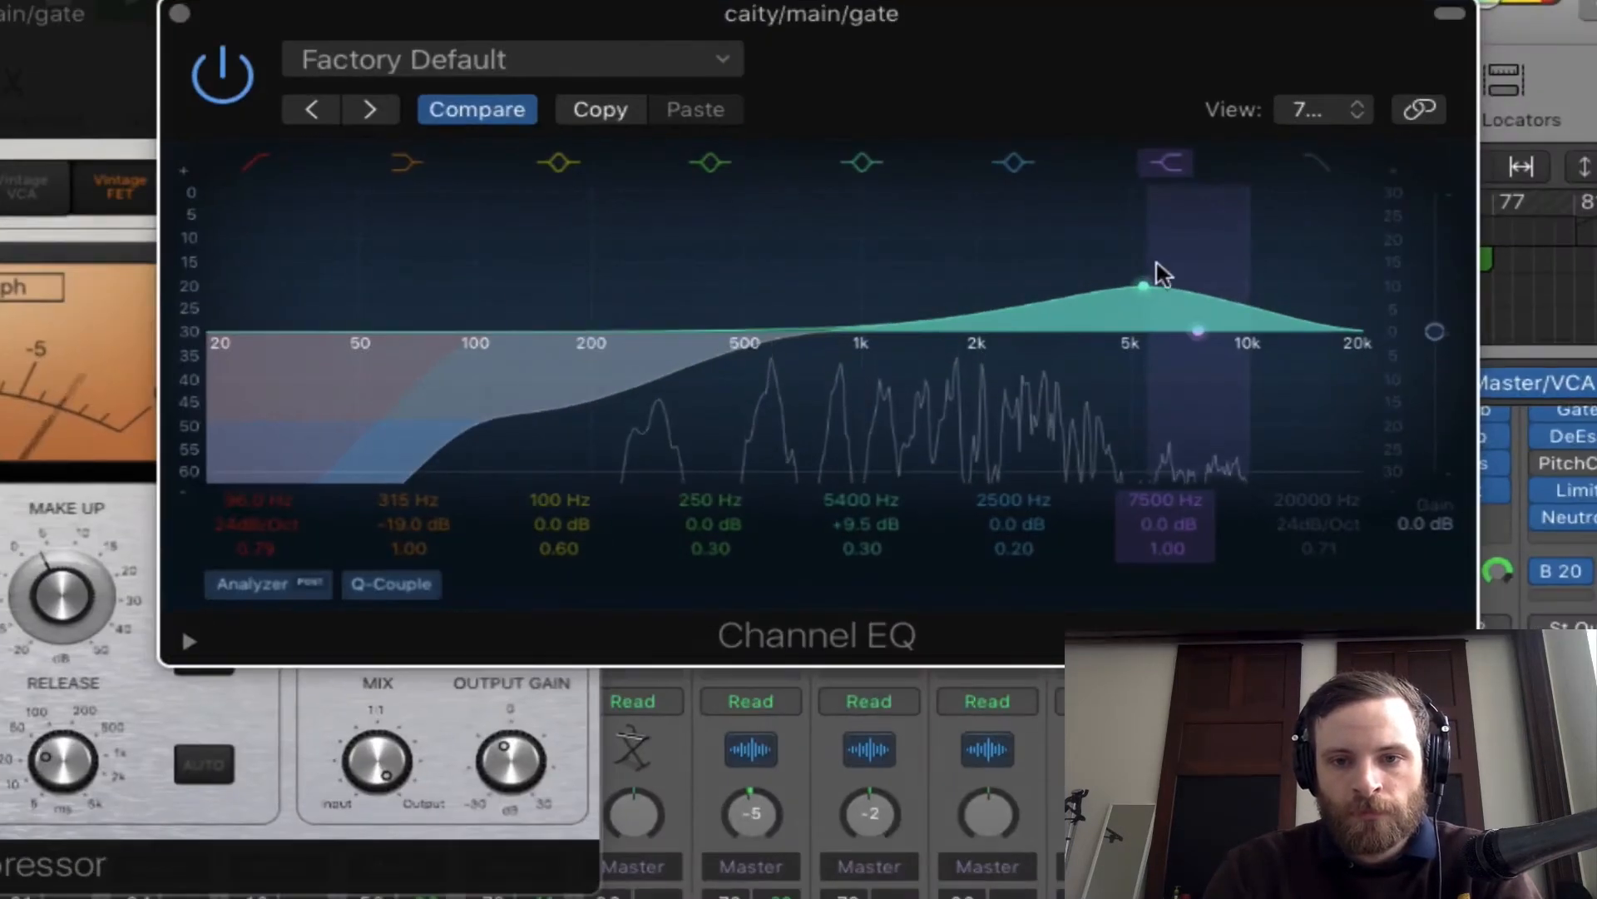
{"action": "left_click_drag", "start_coordinate": [1158, 266], "coordinate": [1029, 293]}
{"action": "left_click", "coordinate": [820, 446]}
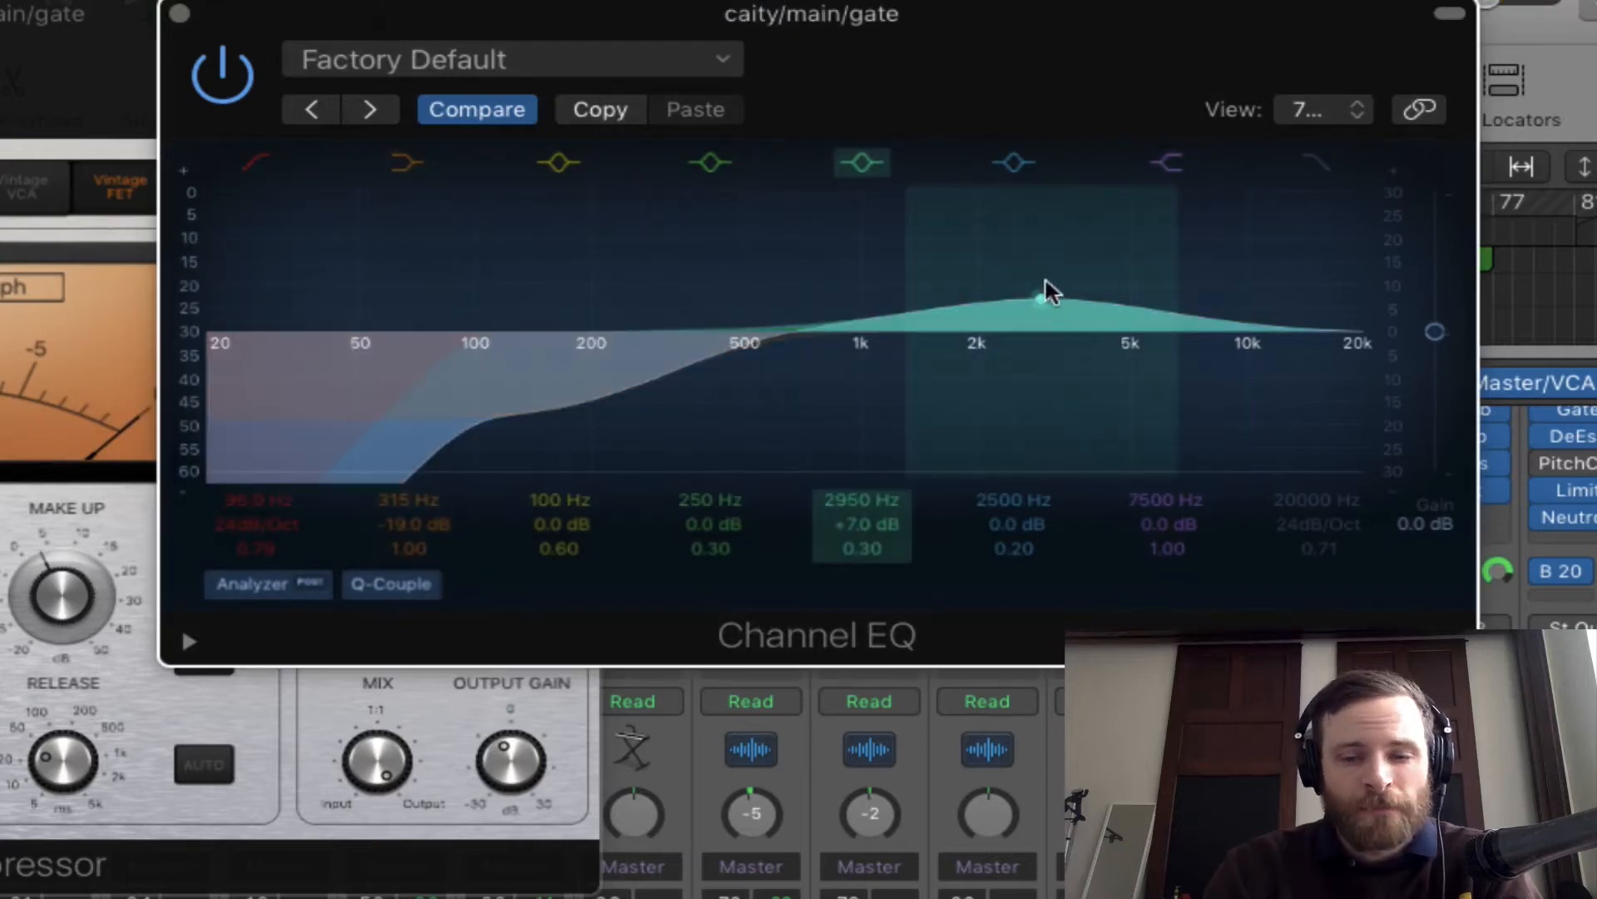
{"action": "mouse_move", "coordinate": [1042, 300]}
{"action": "left_mouse_down"}
{"action": "mouse_move", "coordinate": [931, 330]}
{"action": "mouse_move", "coordinate": [1063, 316]}
{"action": "left_mouse_up"}
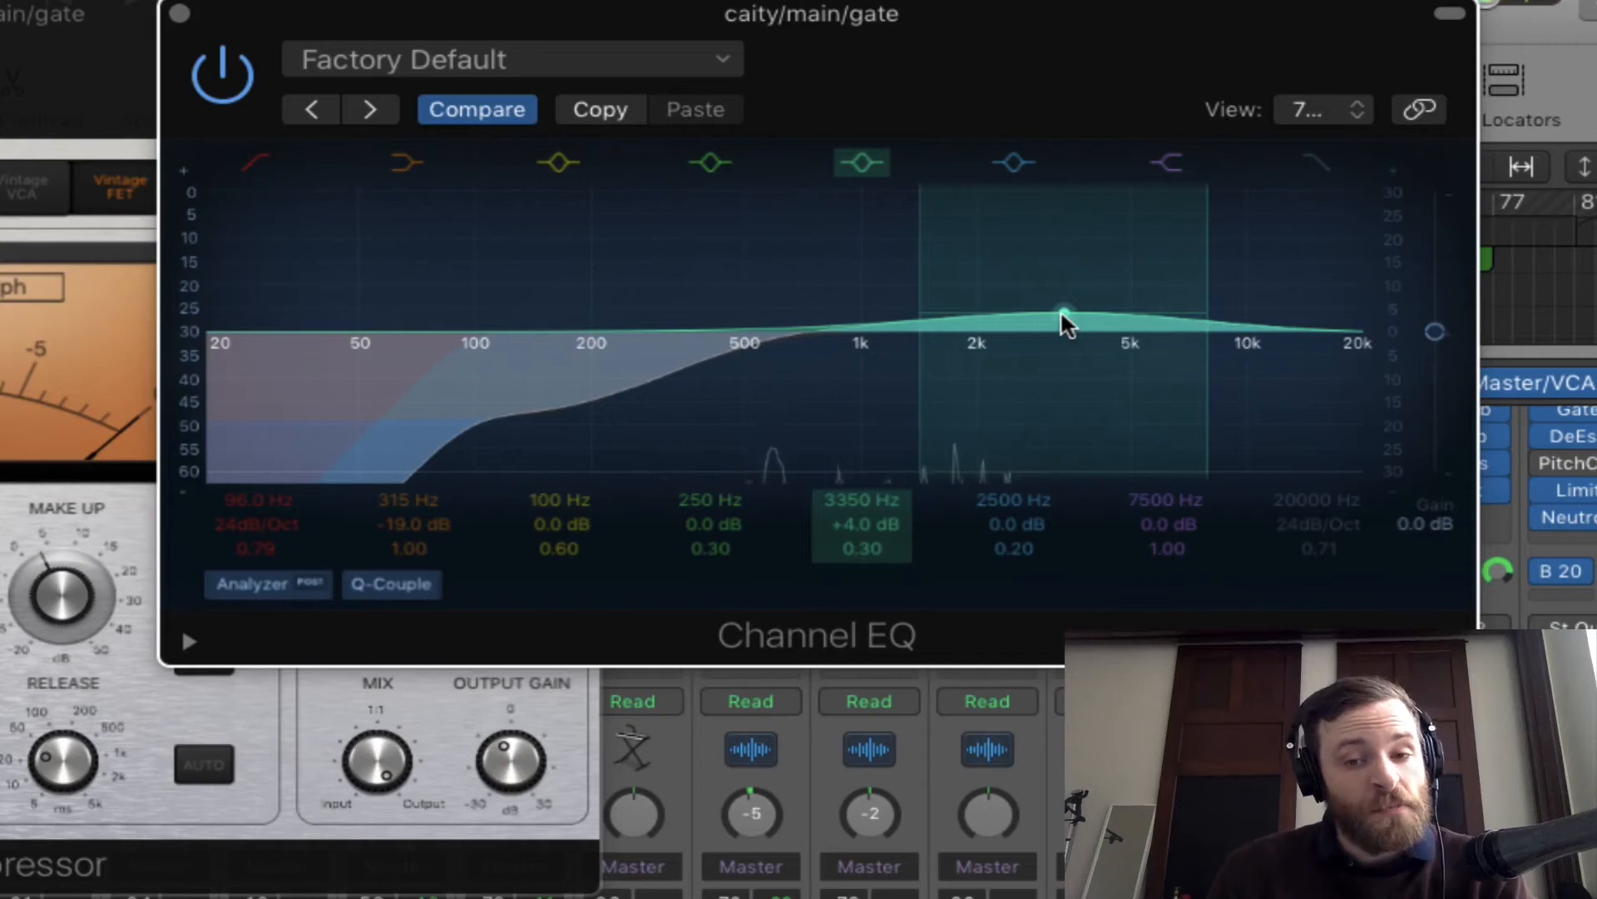
Compare the playing vocal with the Channel EQ bypassed and active, and close the EQ window.
{"action": "left_click", "coordinate": [208, 93]}
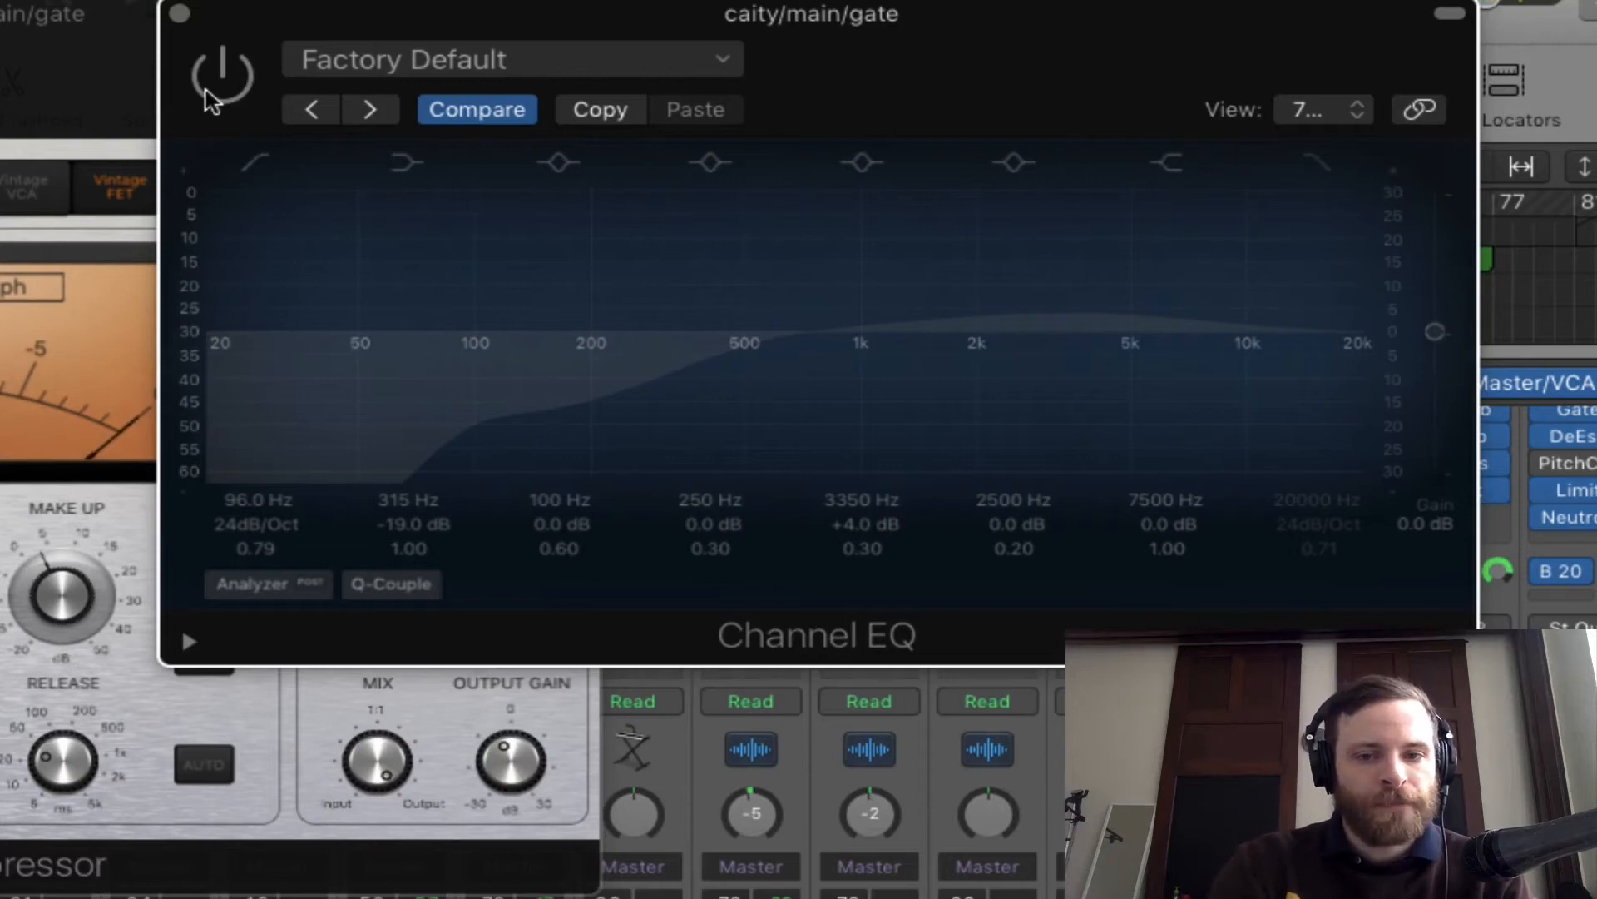
{"action": "left_click", "coordinate": [210, 102]}
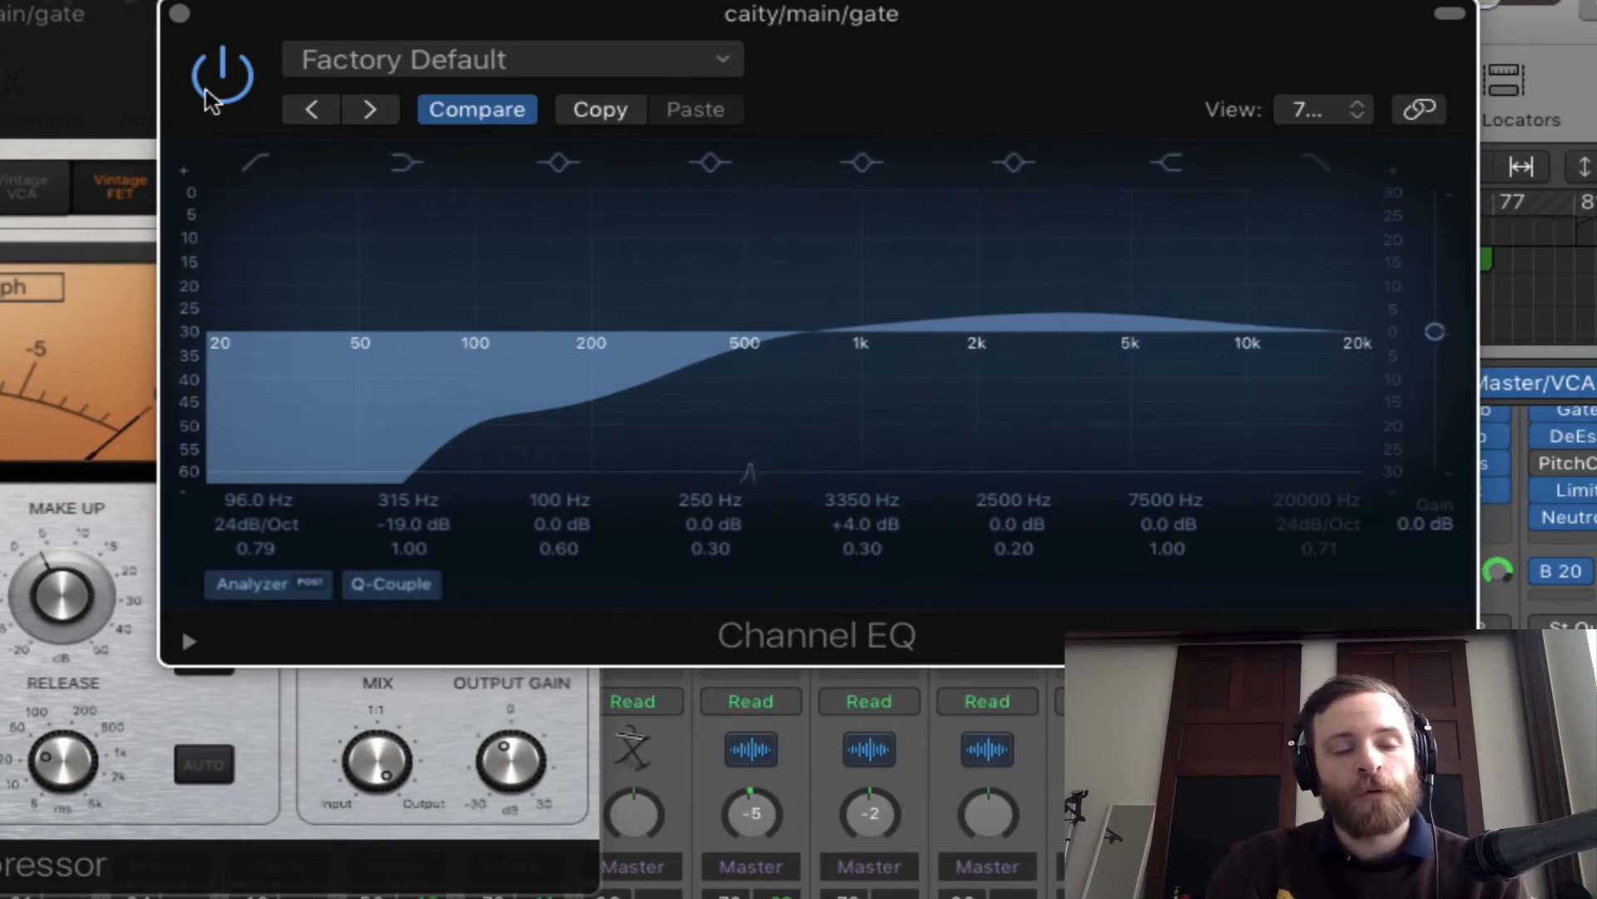
{"action": "left_click", "coordinate": [182, 19]}
{"action": "key", "text": "super+w"}
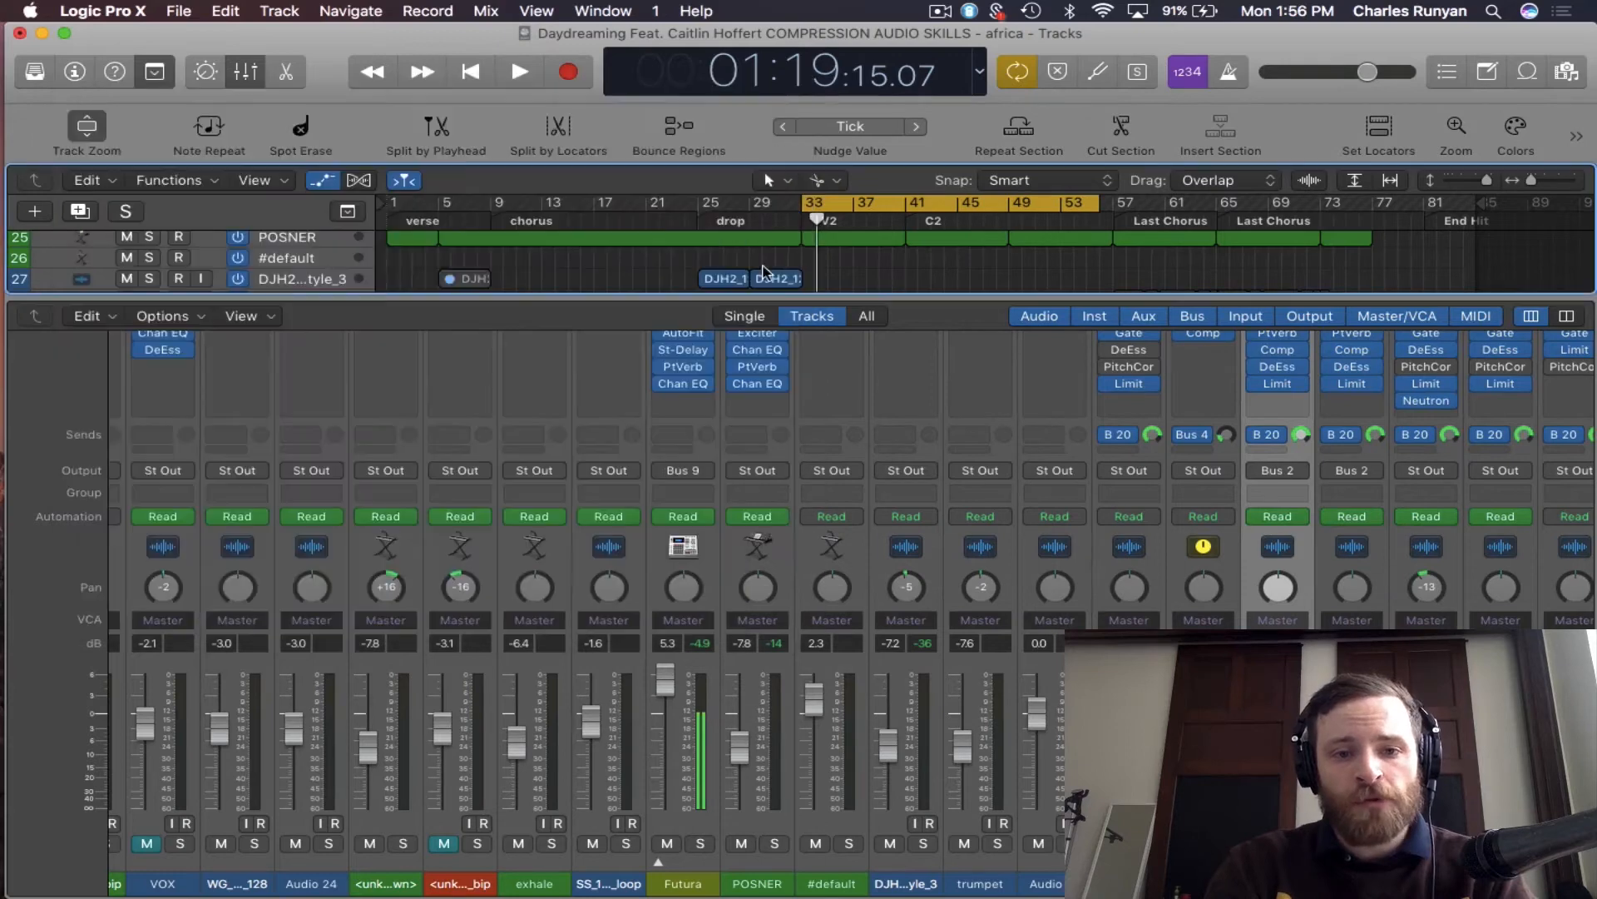
Enlarge the tracks area, find the Bpm120_DrumLoop19_KickSnare track and increase its individual track height.
{"action": "left_click_drag", "start_coordinate": [729, 443], "coordinate": [792, 796]}
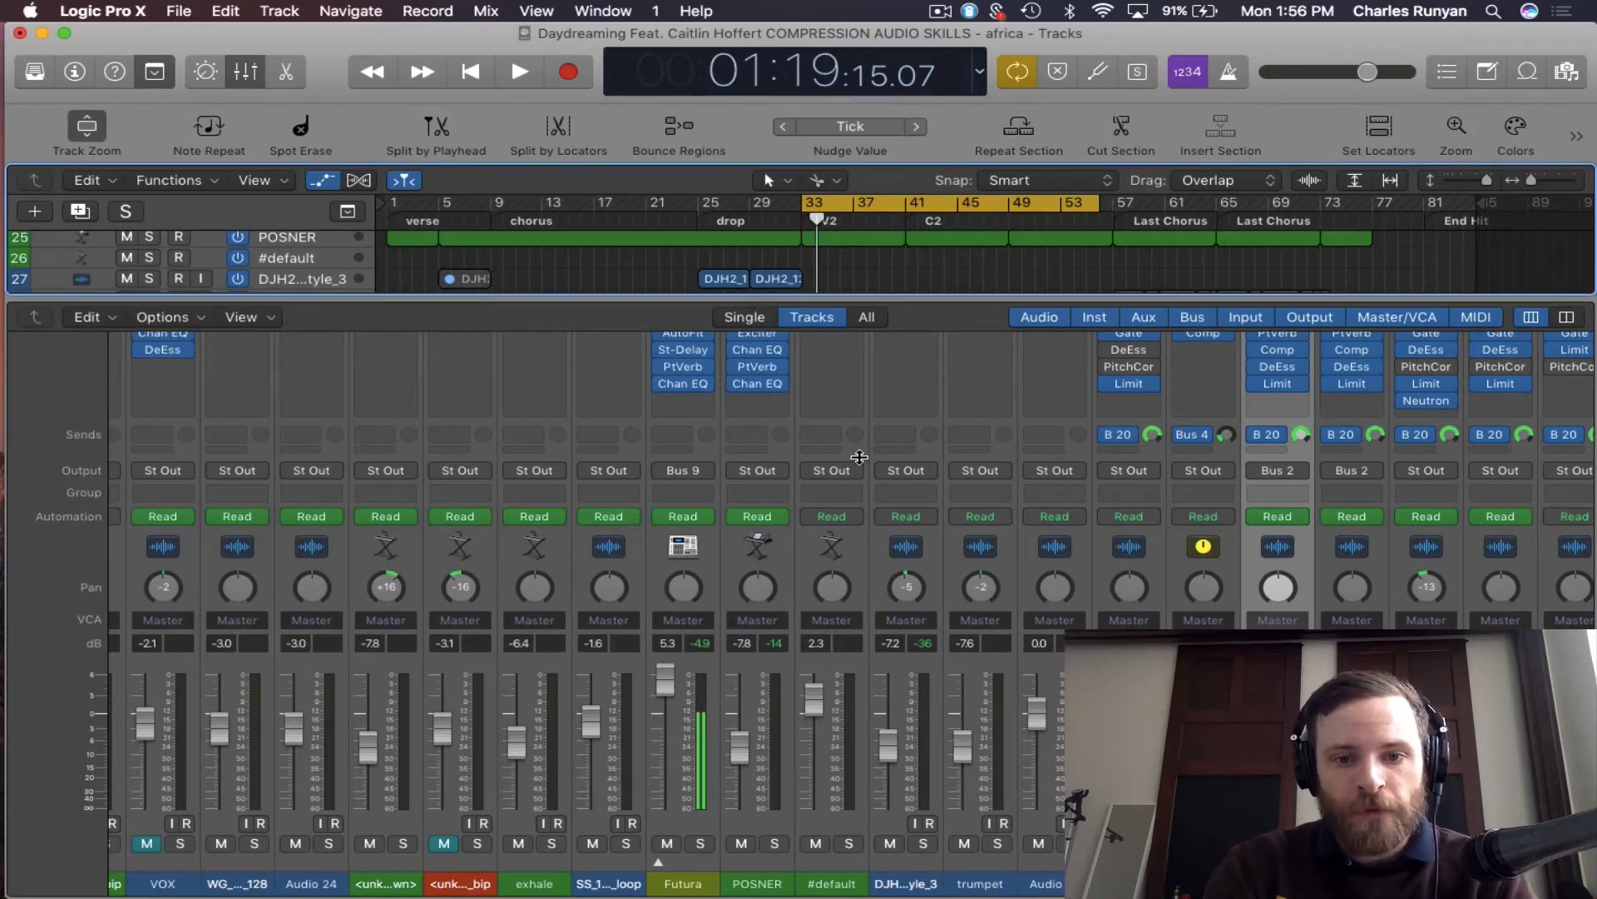
{"action": "scroll", "coordinate": [863, 466], "scroll_direction": "down", "scroll_amount": 4}
{"action": "scroll", "coordinate": [863, 466], "scroll_direction": "up", "scroll_amount": 2}
{"action": "scroll", "coordinate": [862, 470], "scroll_direction": "up", "scroll_amount": 4}
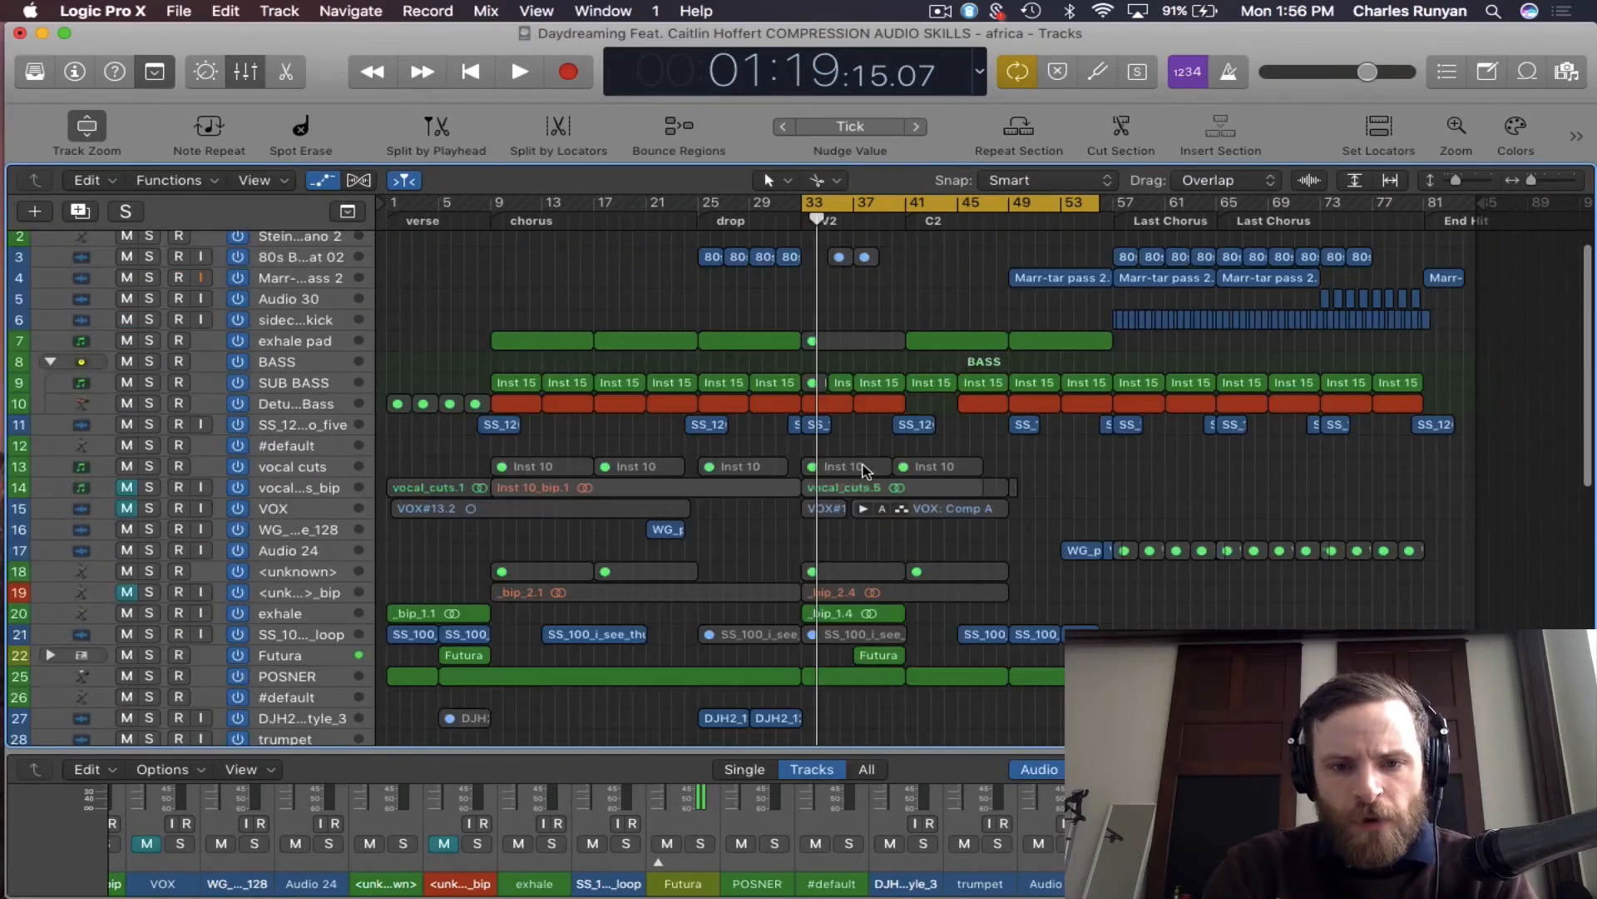
{"action": "scroll", "coordinate": [863, 471], "scroll_direction": "down", "scroll_amount": 4}
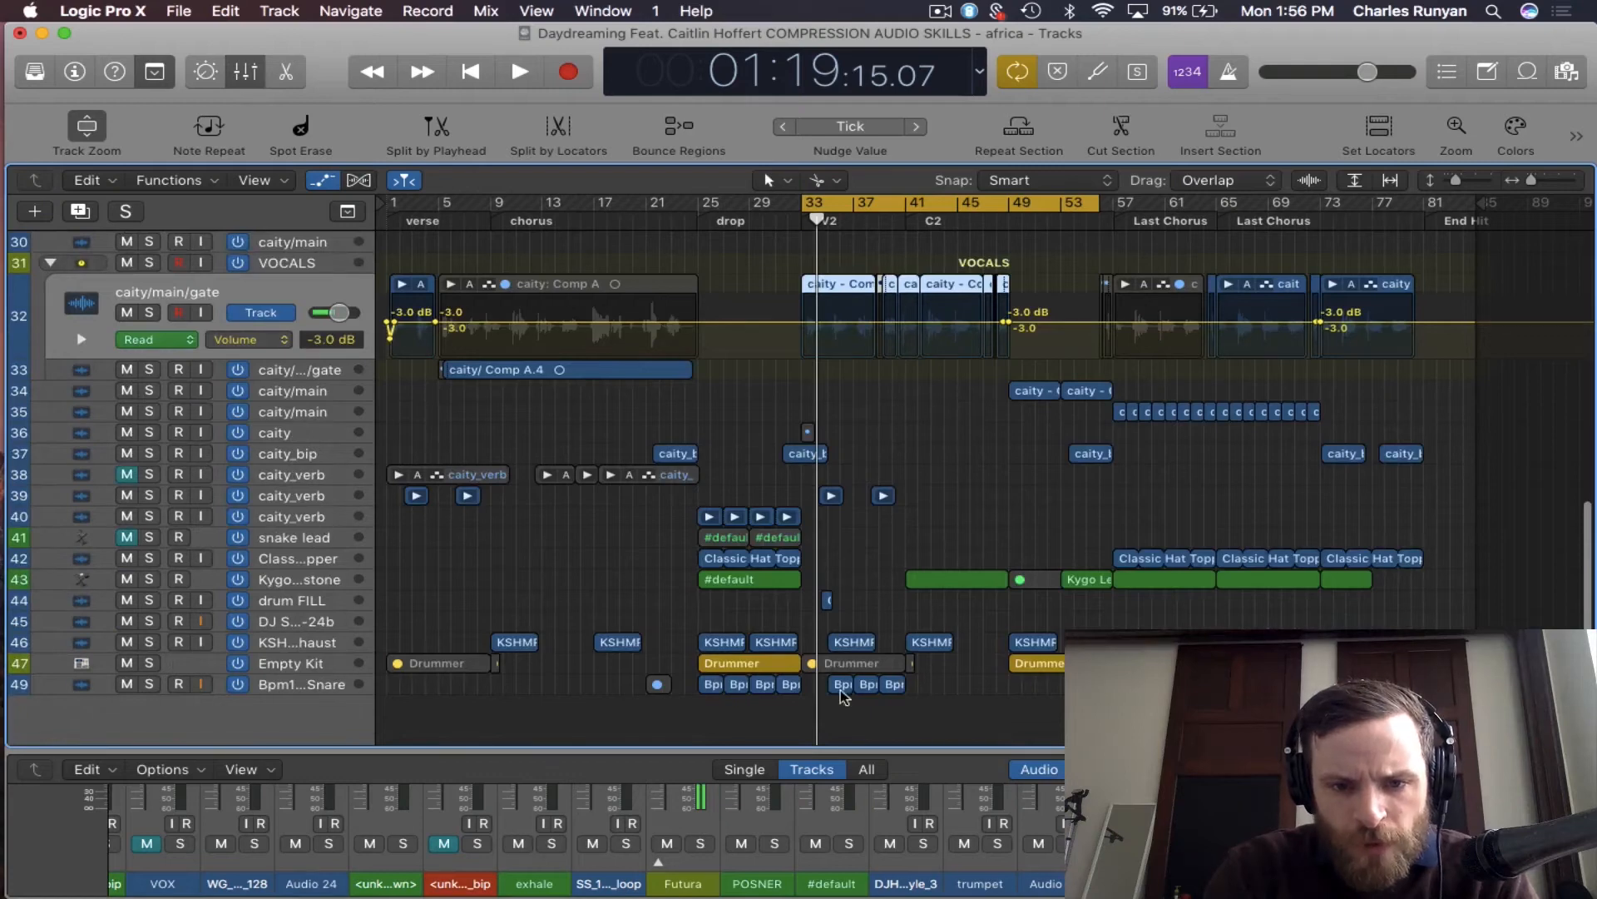
{"action": "left_click_drag", "start_coordinate": [359, 691], "coordinate": [359, 734]}
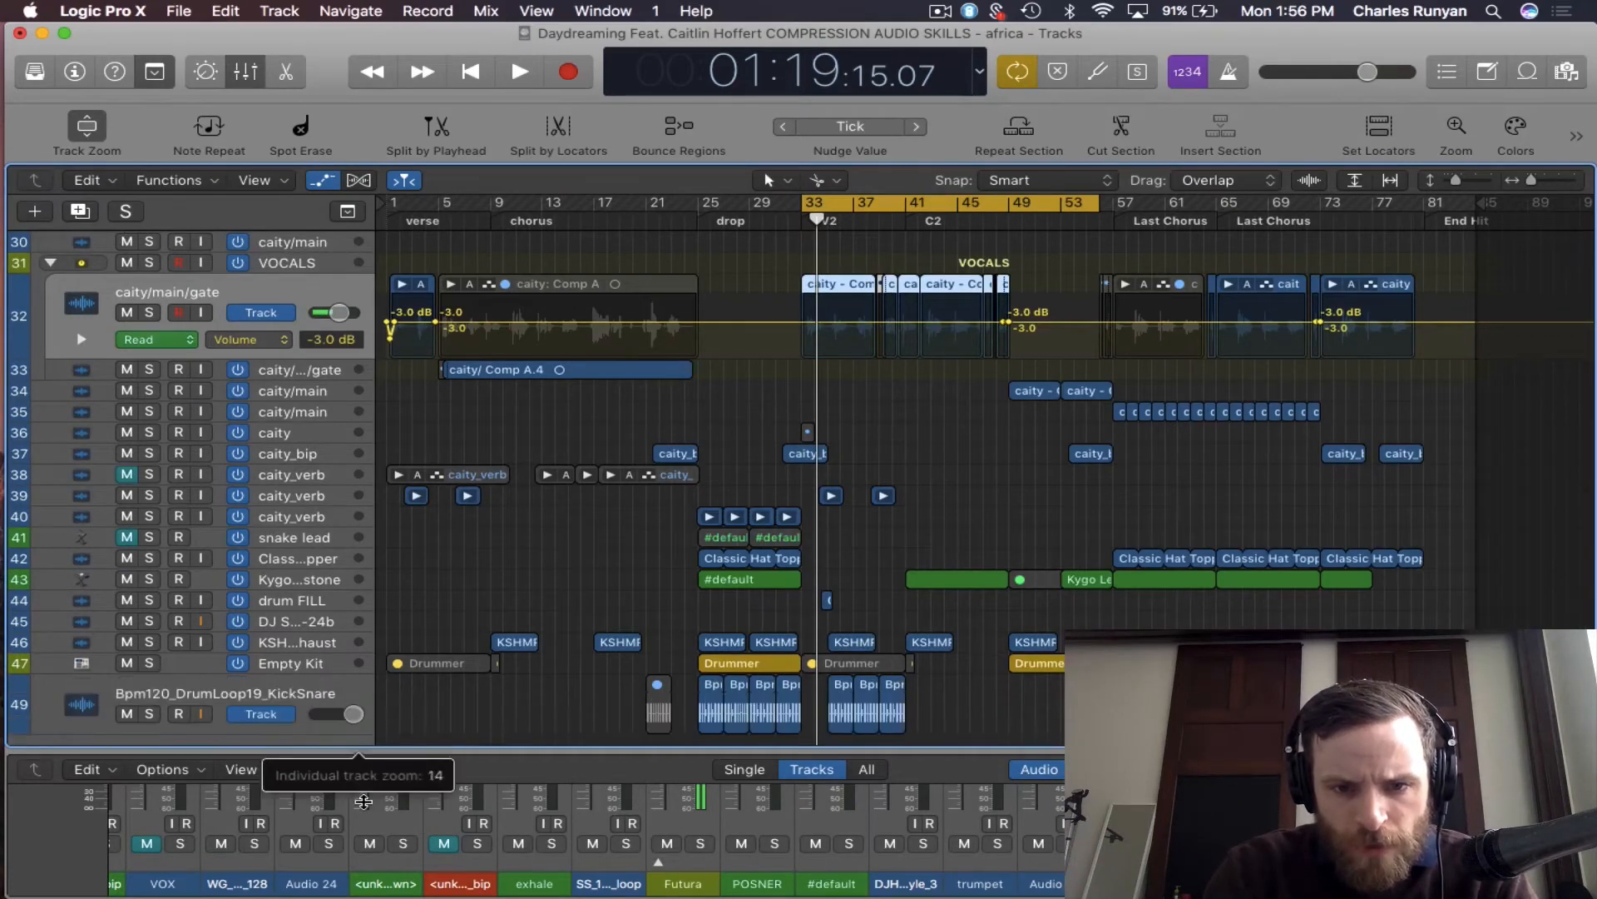
{"action": "scroll", "coordinate": [671, 521], "scroll_direction": "down", "scroll_amount": 2}
{"action": "scroll", "coordinate": [769, 202], "scroll_direction": "up", "scroll_amount": 10}
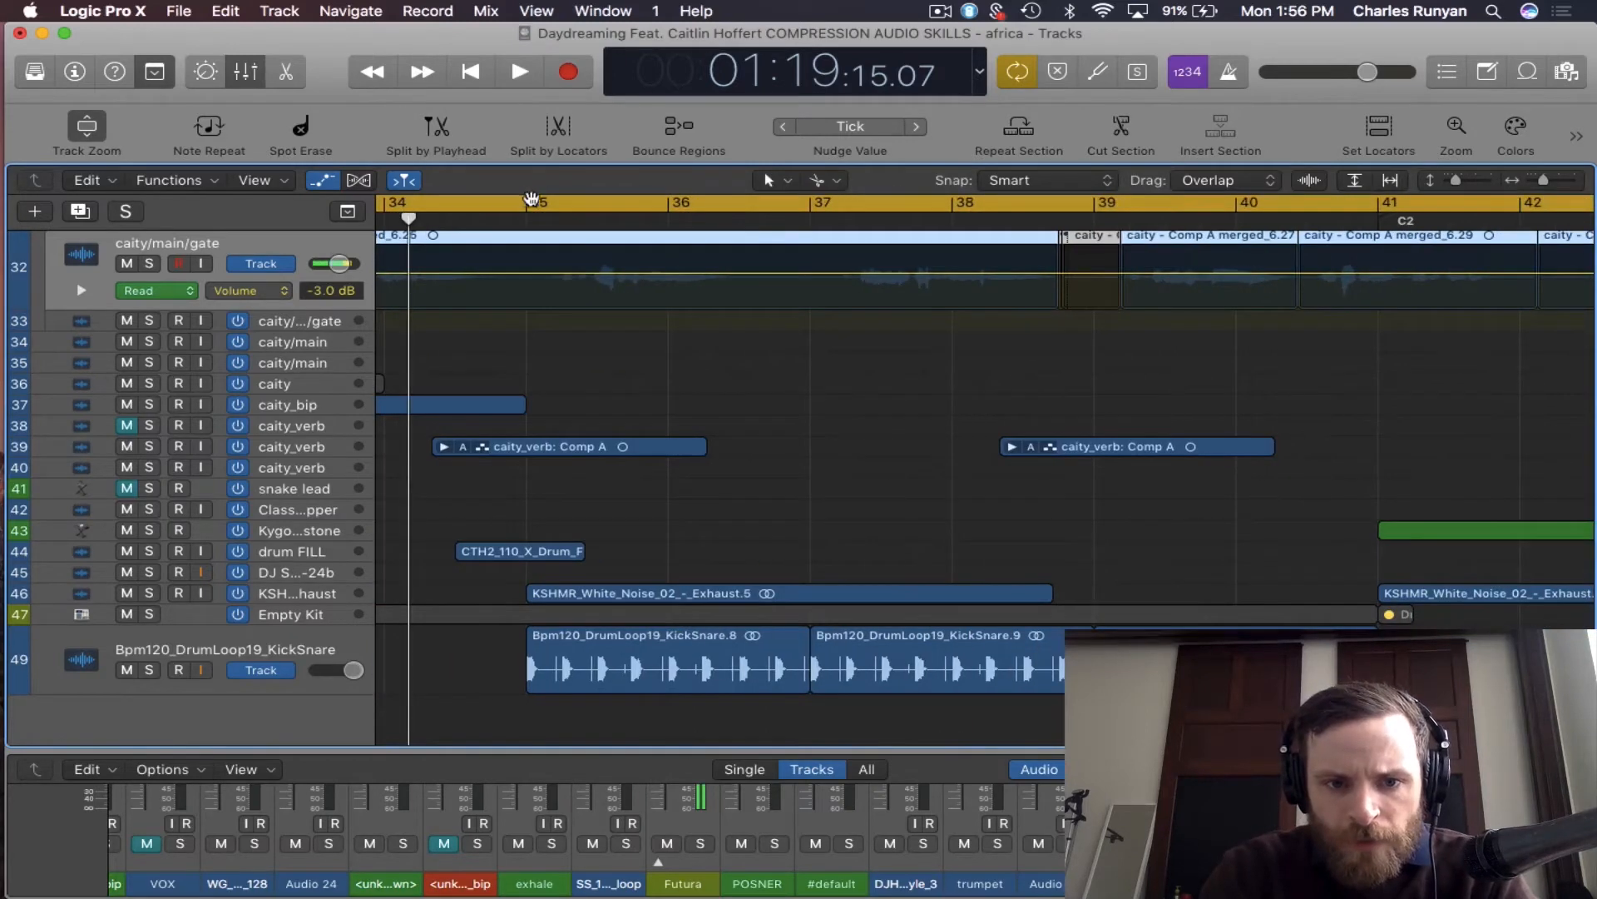
Set the cycle range to bars 35 to 37 and listen to the KickSnare drum loop soloed.
{"action": "left_click_drag", "start_coordinate": [531, 199], "coordinate": [798, 285]}
{"action": "key", "text": "space"}
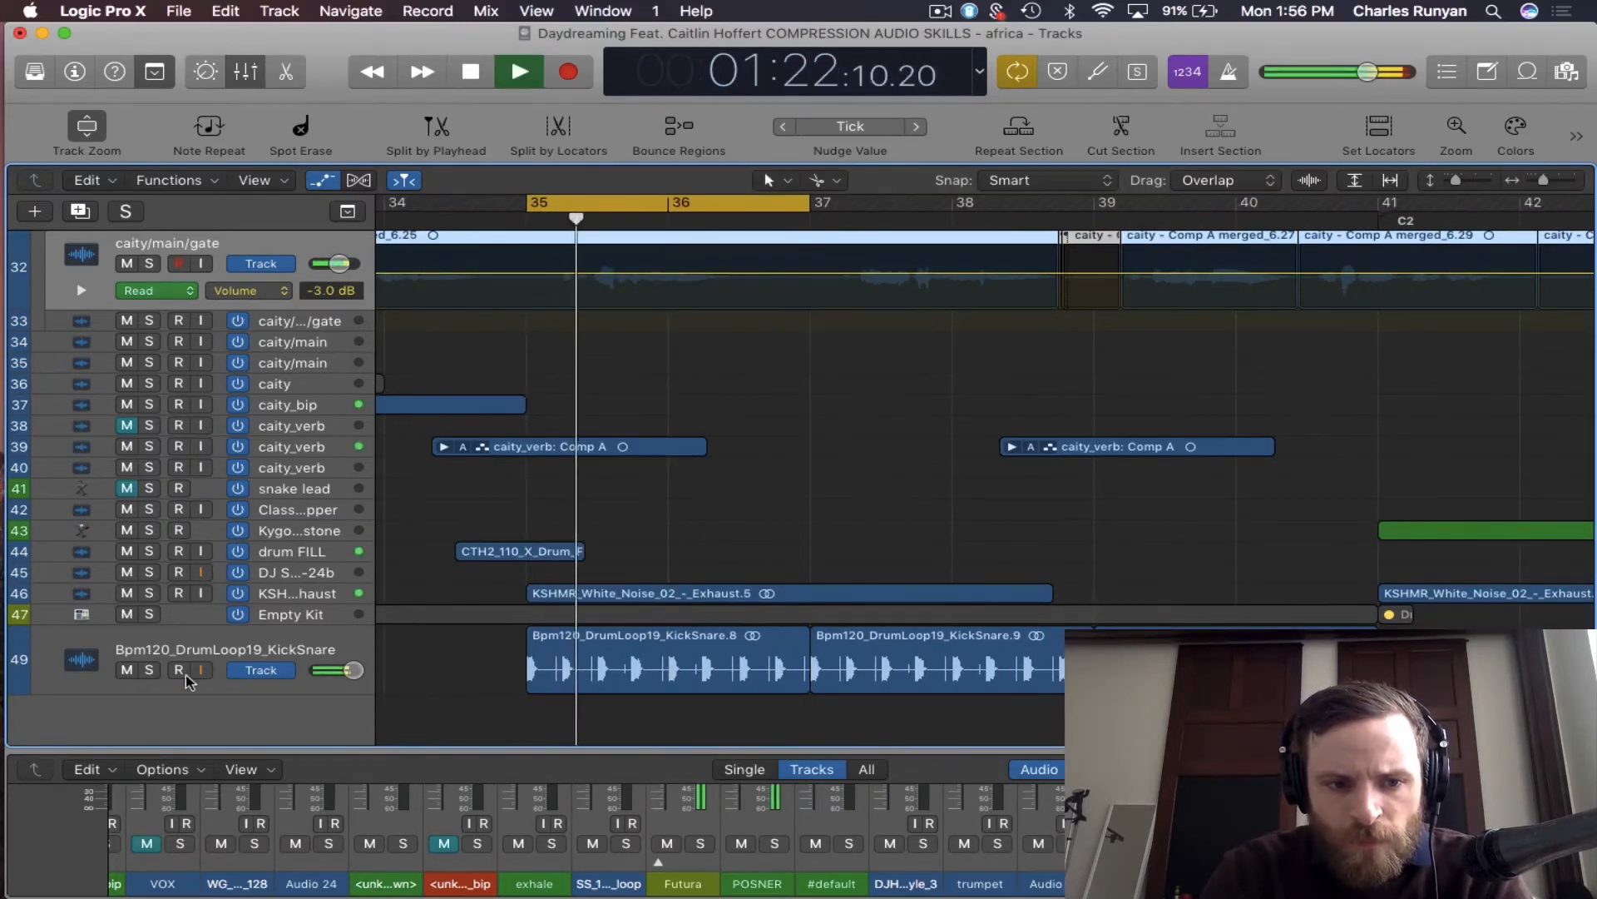
{"action": "left_click", "coordinate": [149, 671]}
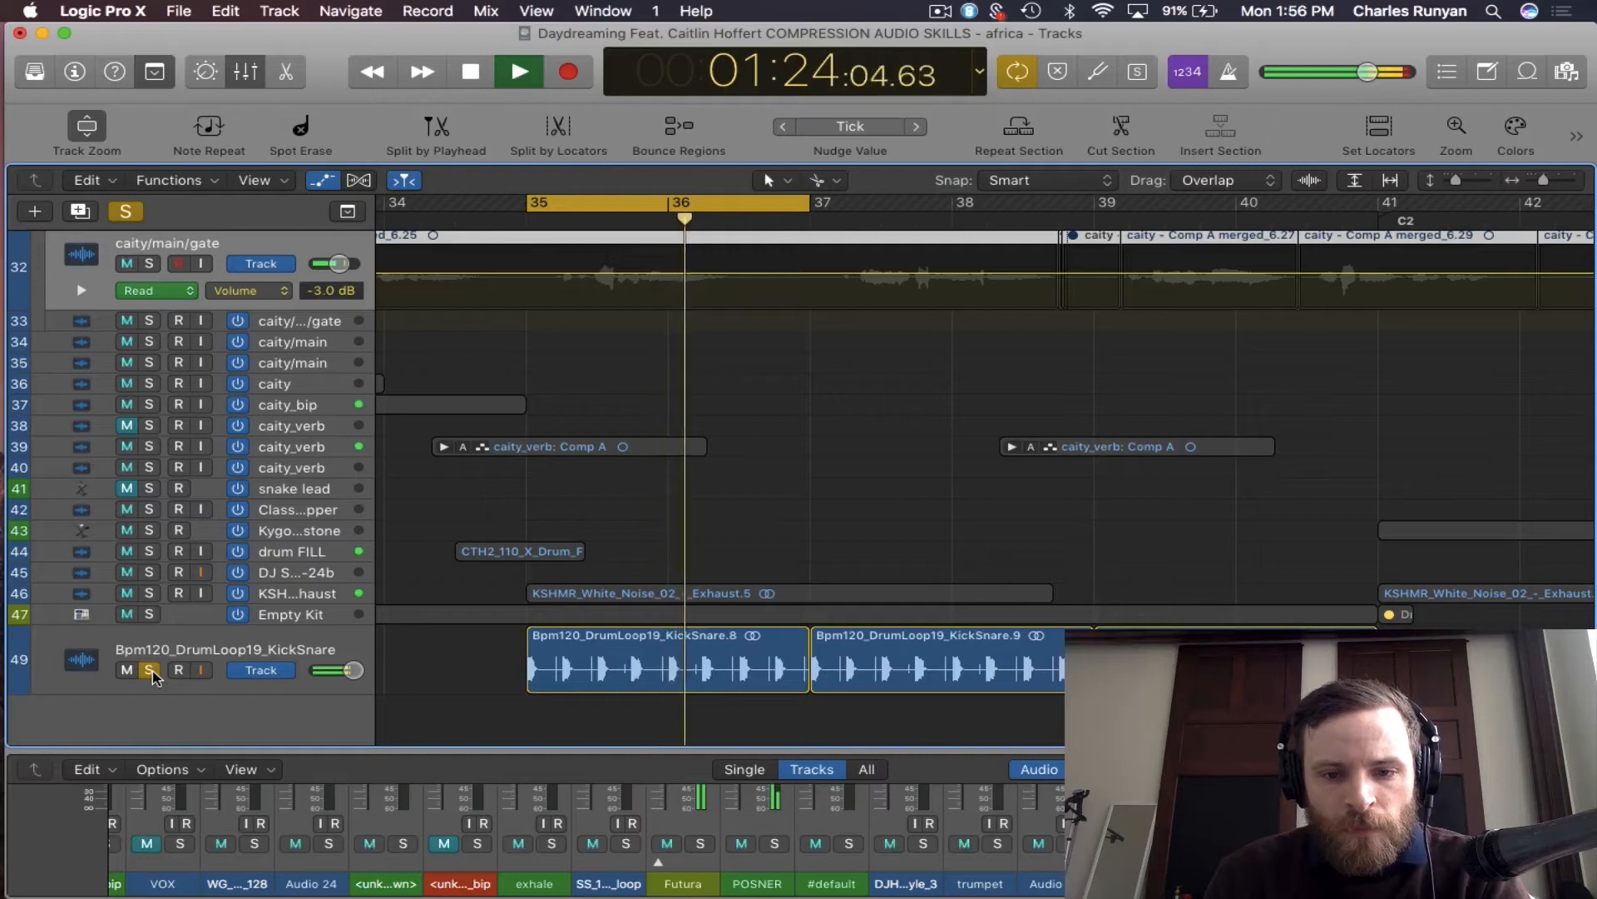
{"action": "key", "text": "space"}
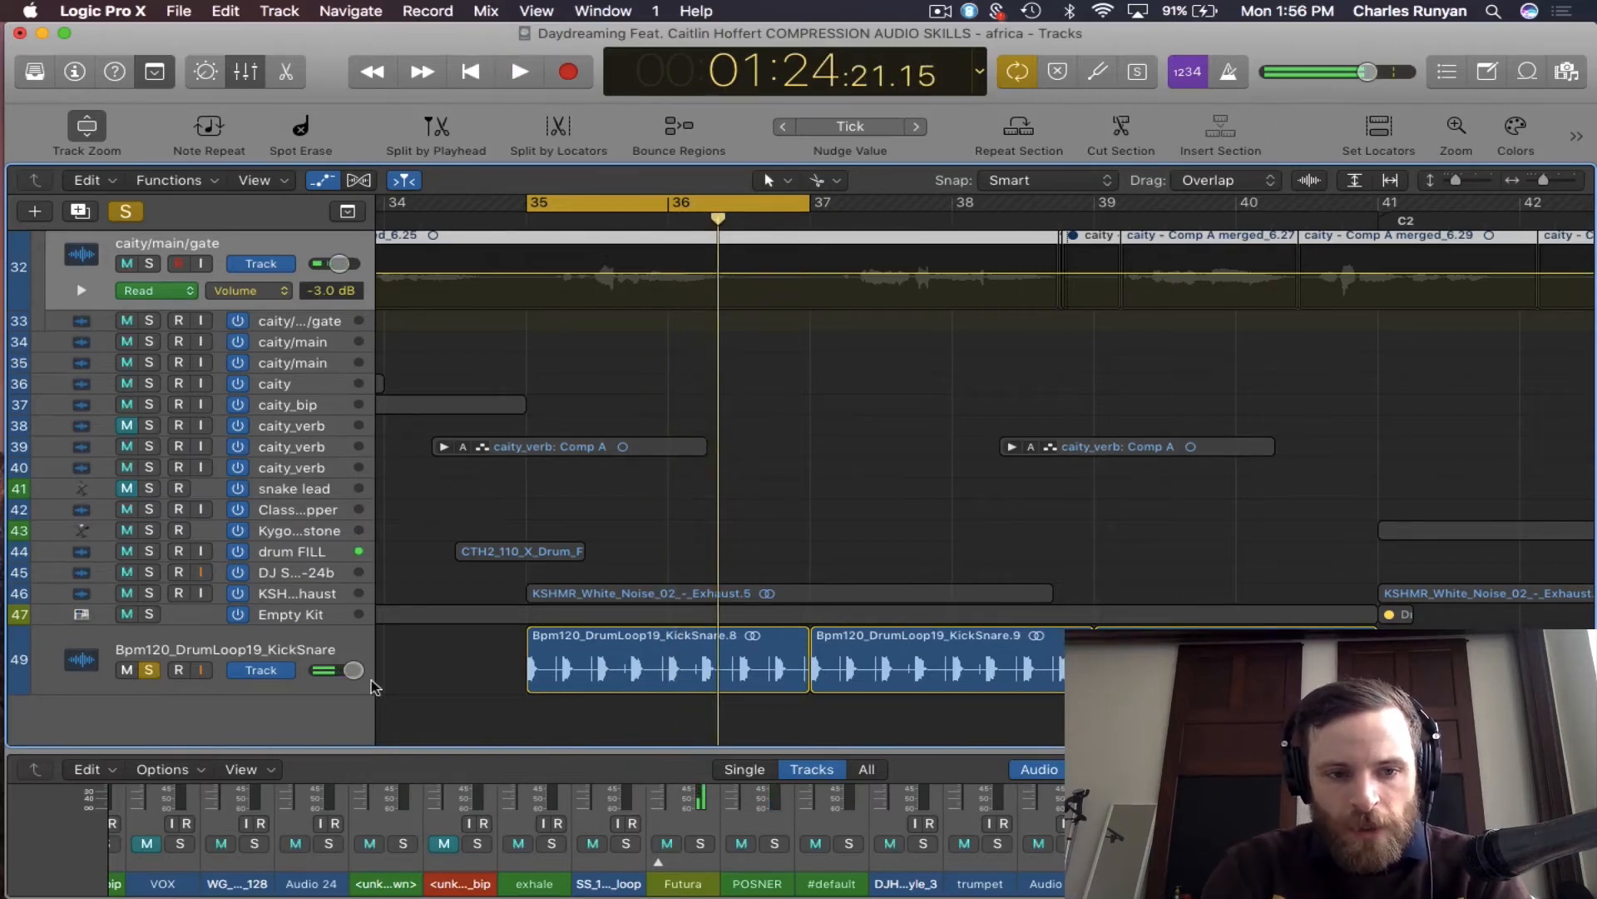
Select the KickSnare drum loop track, enlarge the mixer and open that channel's Channel EQ.
{"action": "left_click", "coordinate": [296, 644]}
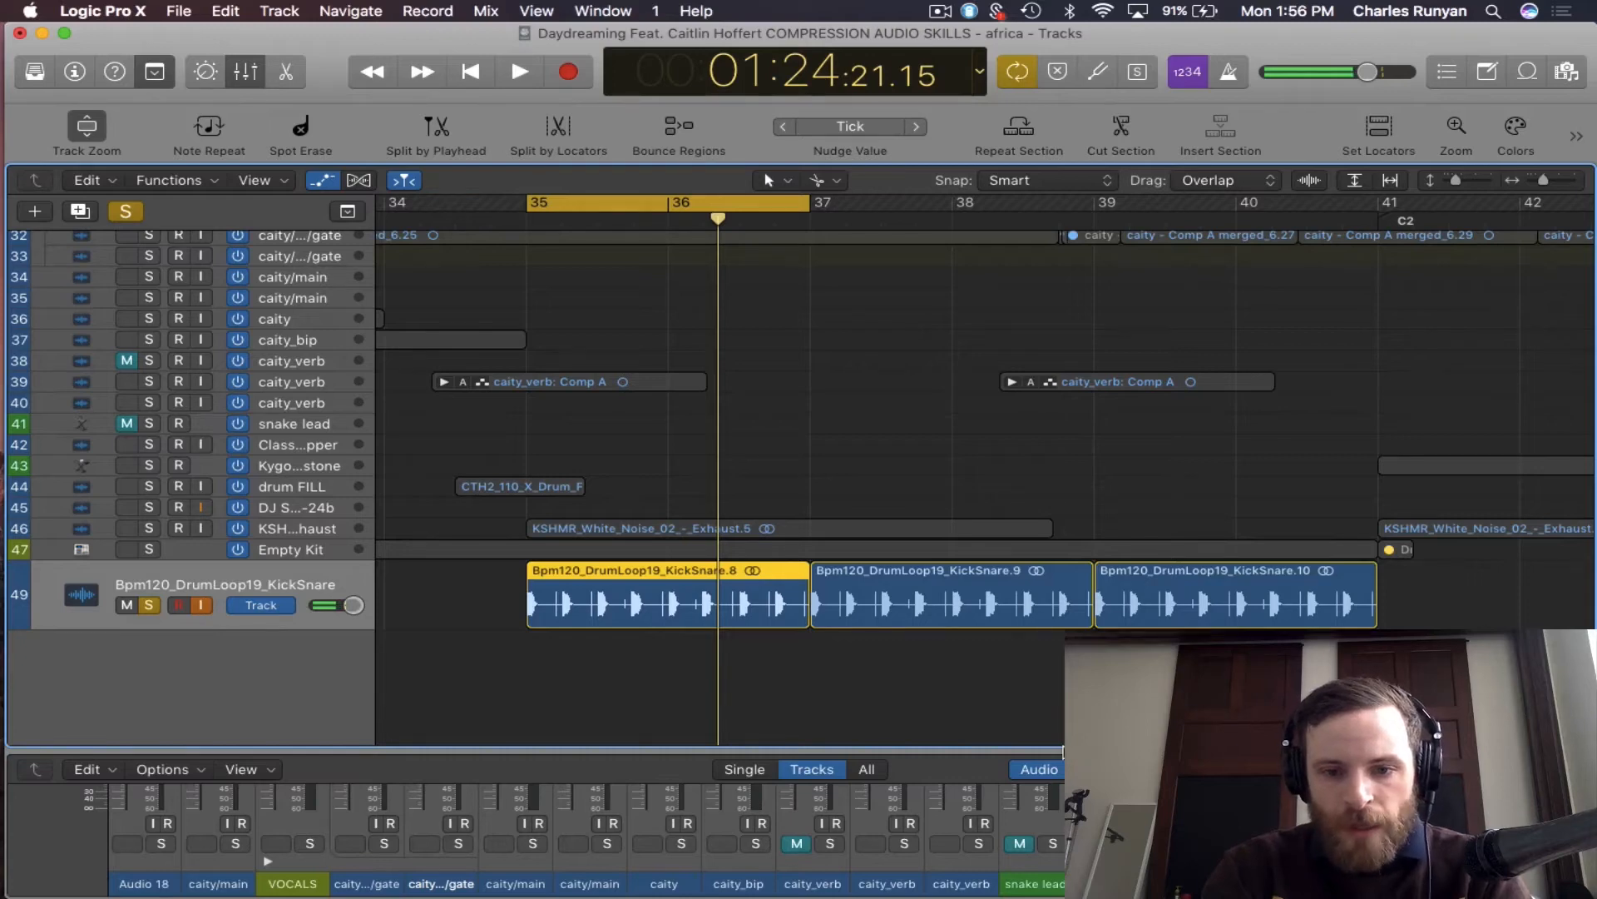
{"action": "left_click_drag", "start_coordinate": [1082, 350], "coordinate": [1082, 252]}
{"action": "scroll", "coordinate": [1414, 482], "scroll_direction": "right", "scroll_amount": 5}
{"action": "scroll", "coordinate": [1375, 464], "scroll_direction": "up", "scroll_amount": 1}
{"action": "scroll", "coordinate": [1375, 464], "scroll_direction": "up", "scroll_amount": 1}
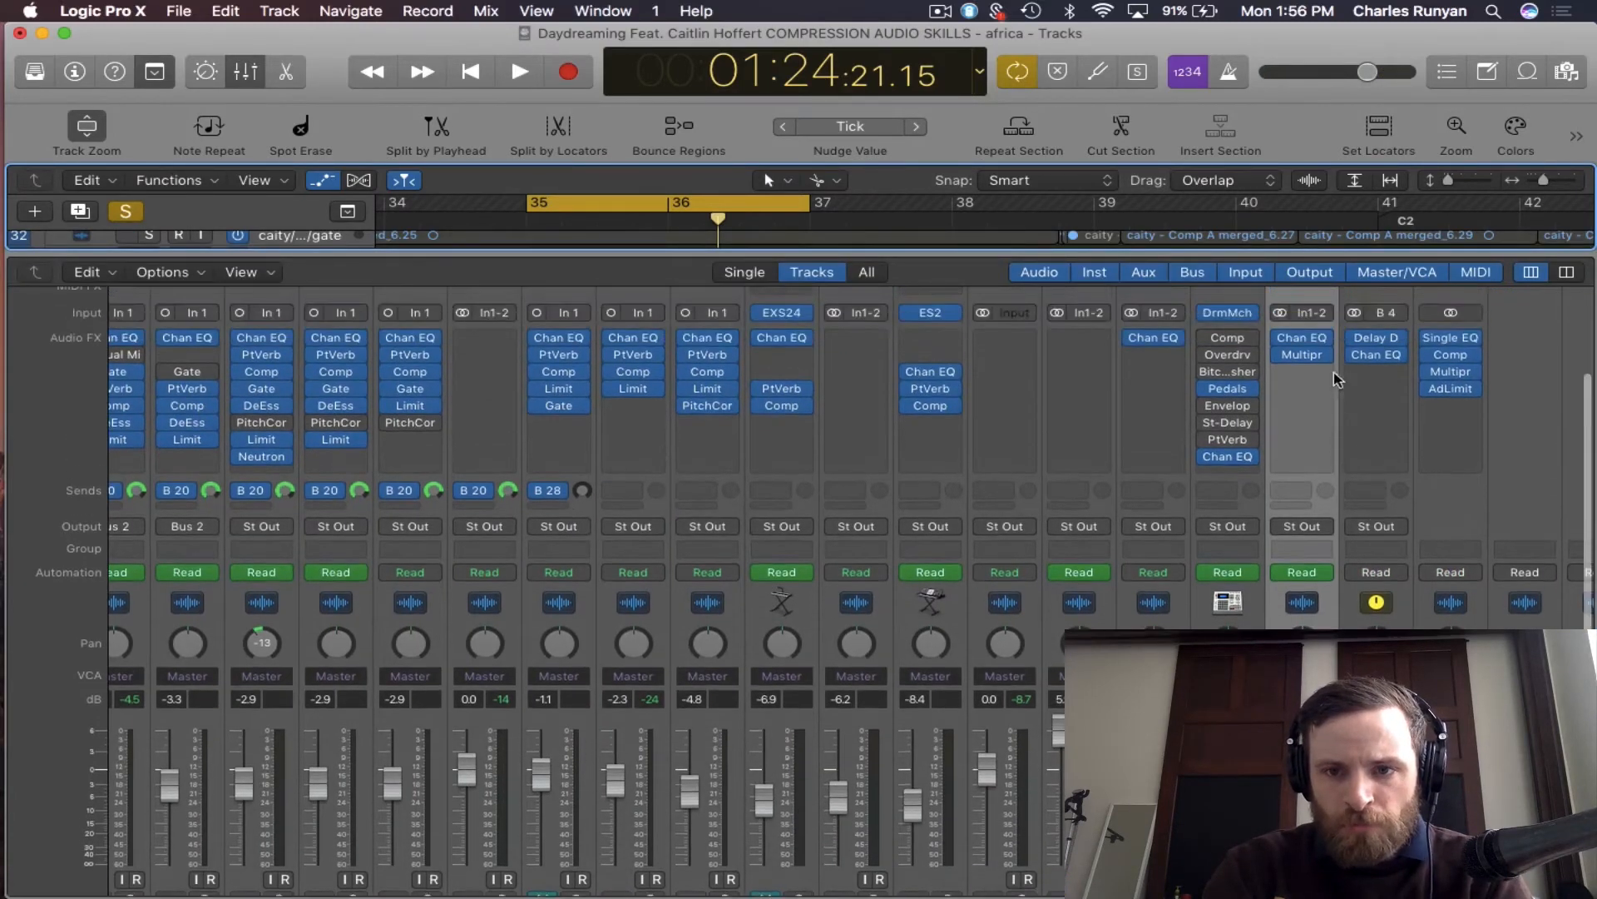
{"action": "left_click", "coordinate": [1305, 352]}
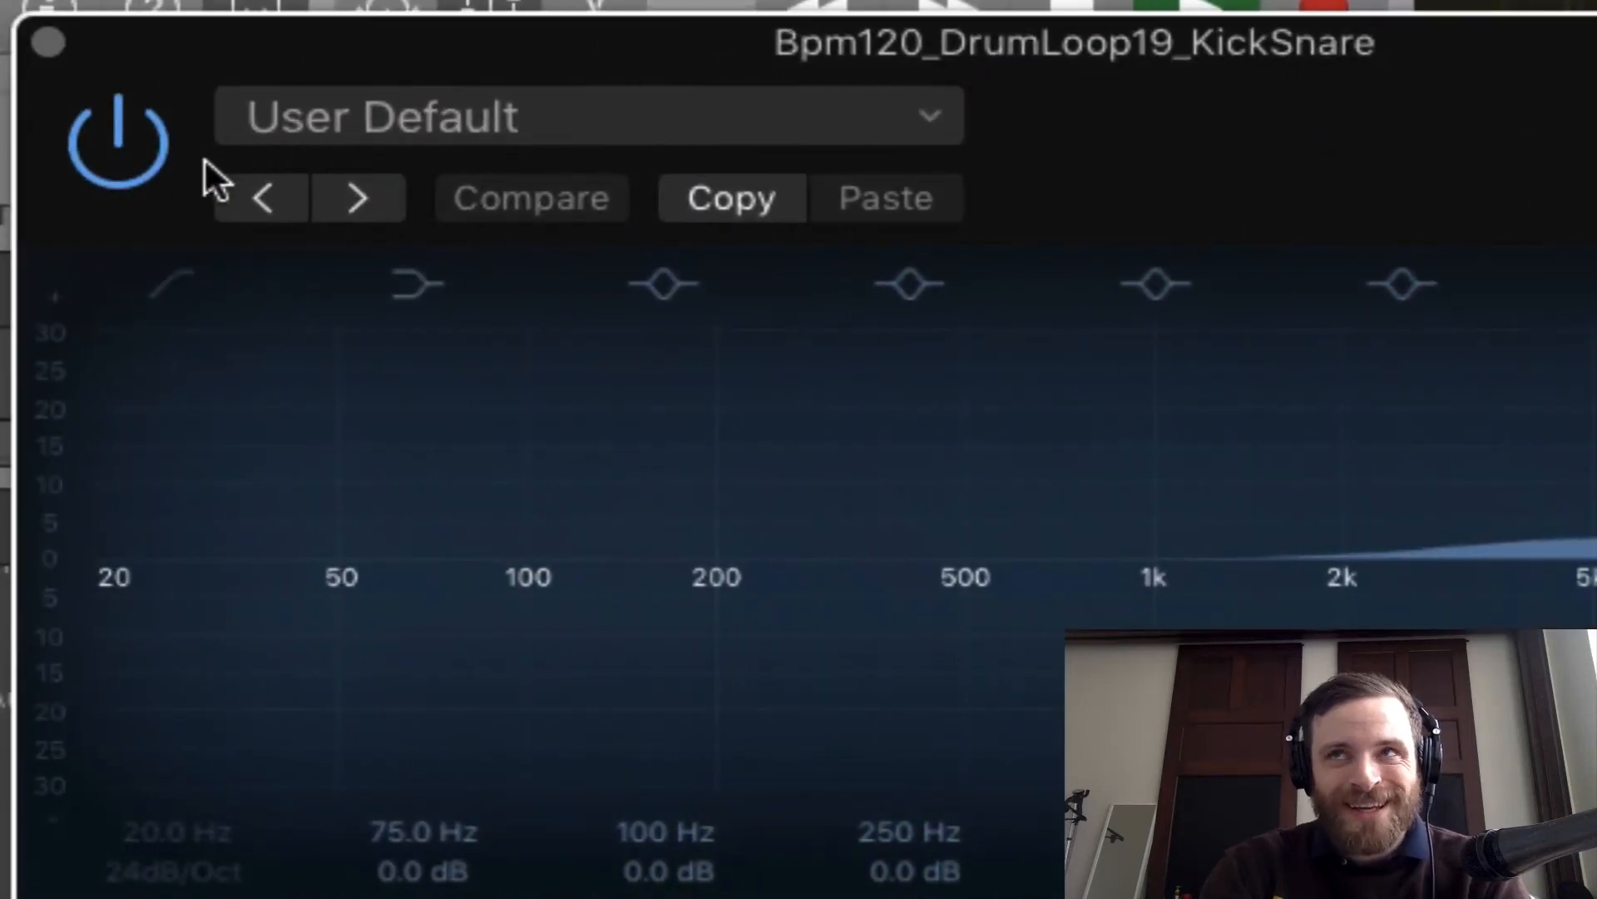
Compare the drum loop with the EQ bypassed and active, and sweep a low shelf boost, ending at 156 Hz and 0.5 dB.
{"action": "left_click", "coordinate": [151, 151]}
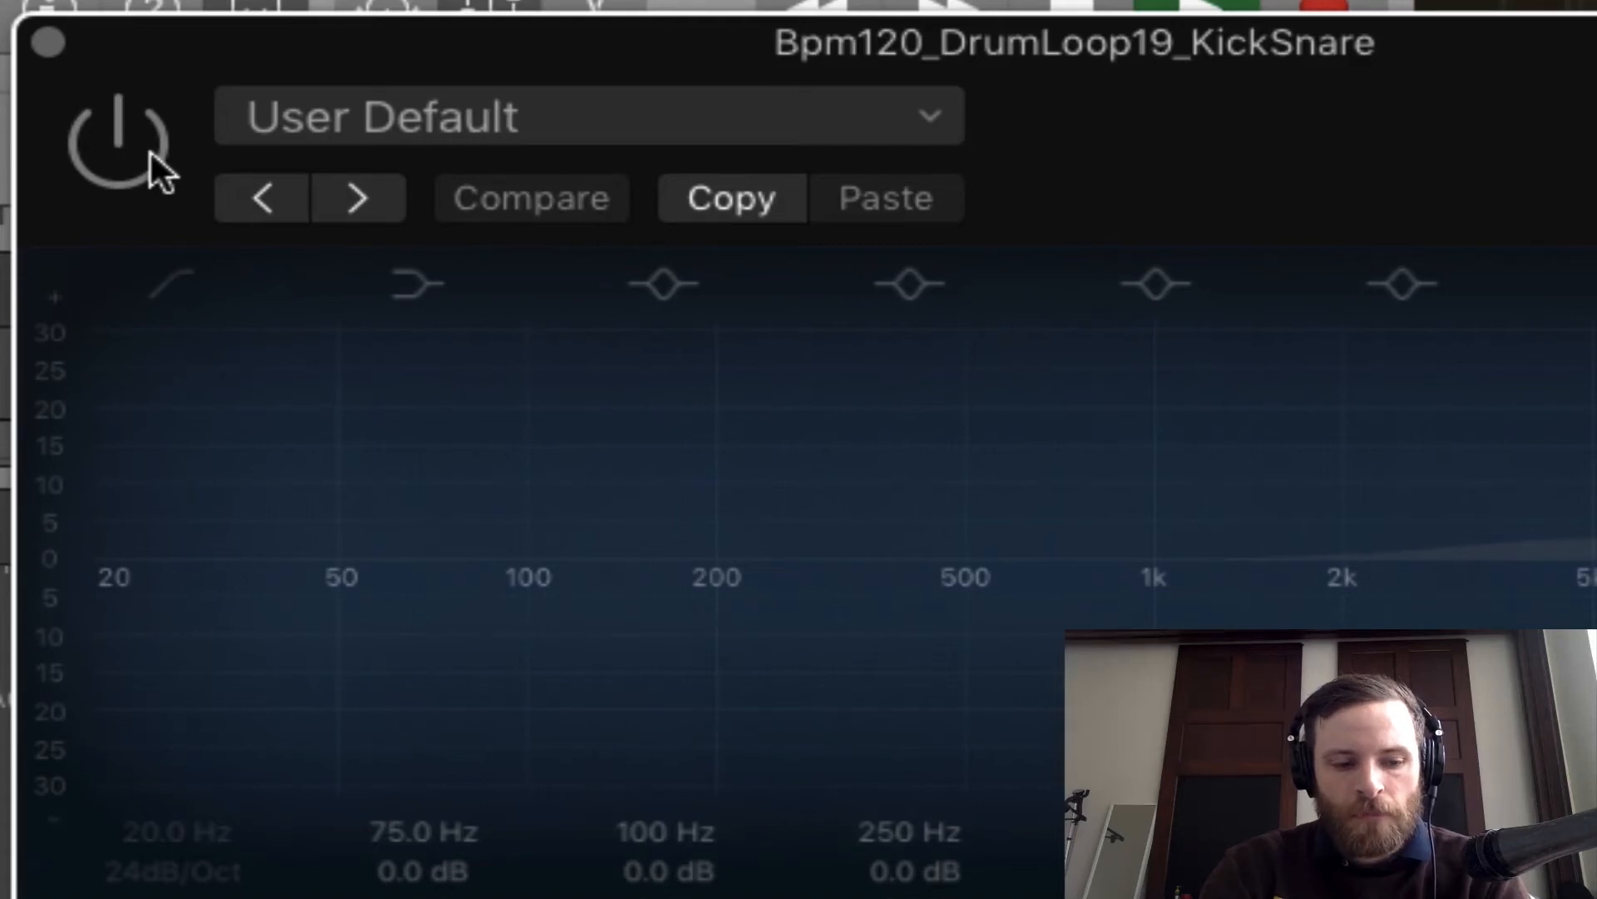
{"action": "left_click", "coordinate": [151, 153]}
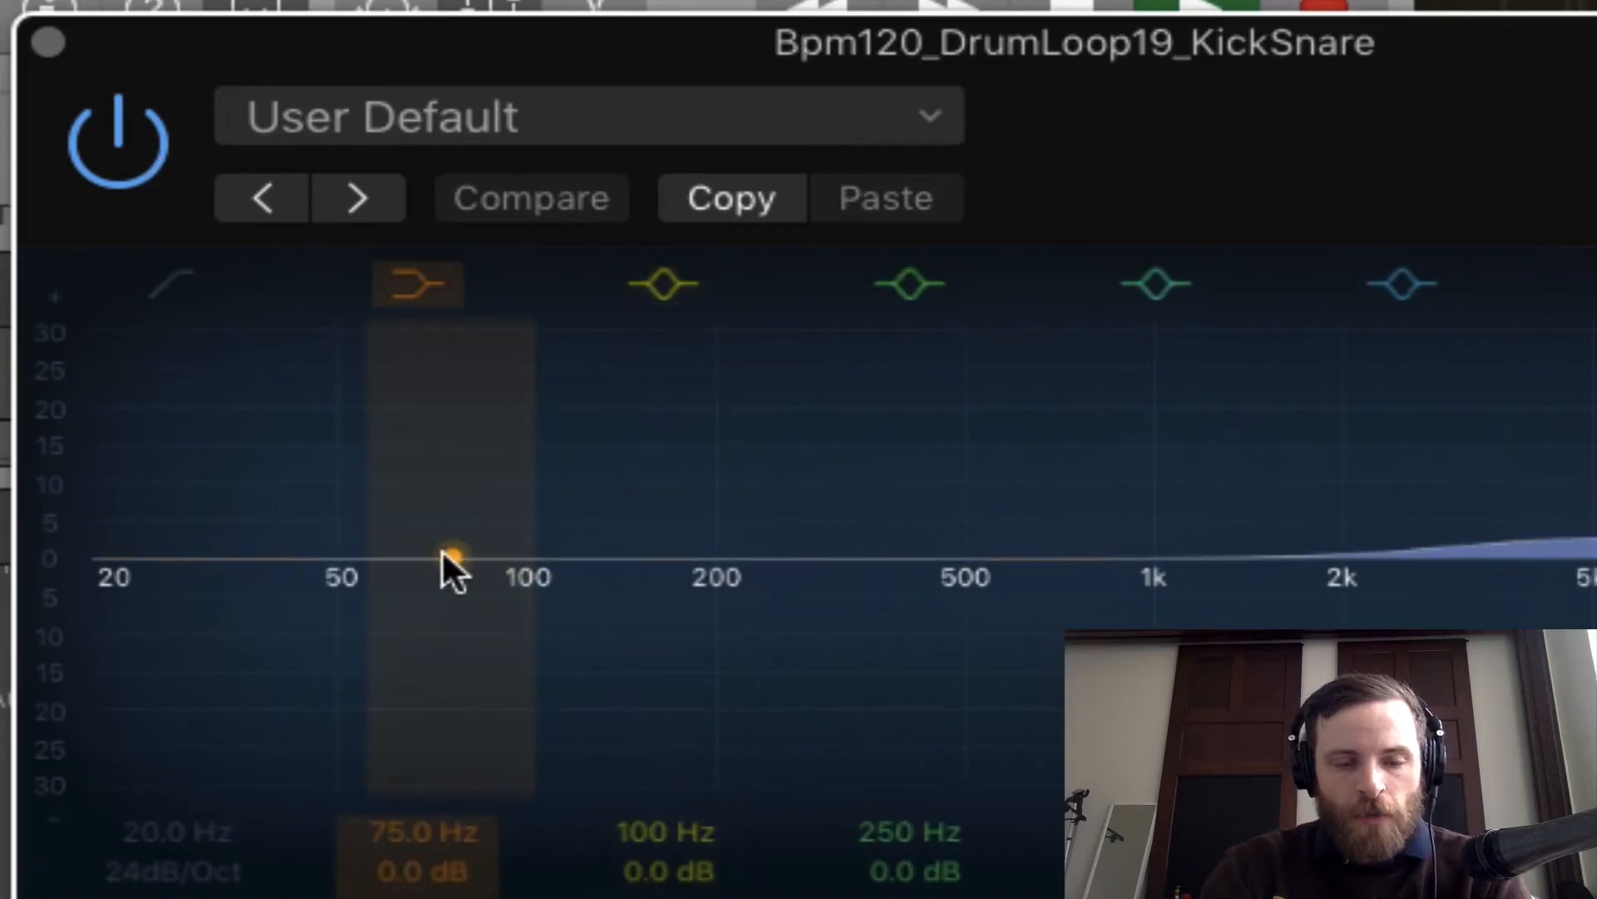
{"action": "left_click_drag", "start_coordinate": [442, 549], "coordinate": [717, 408]}
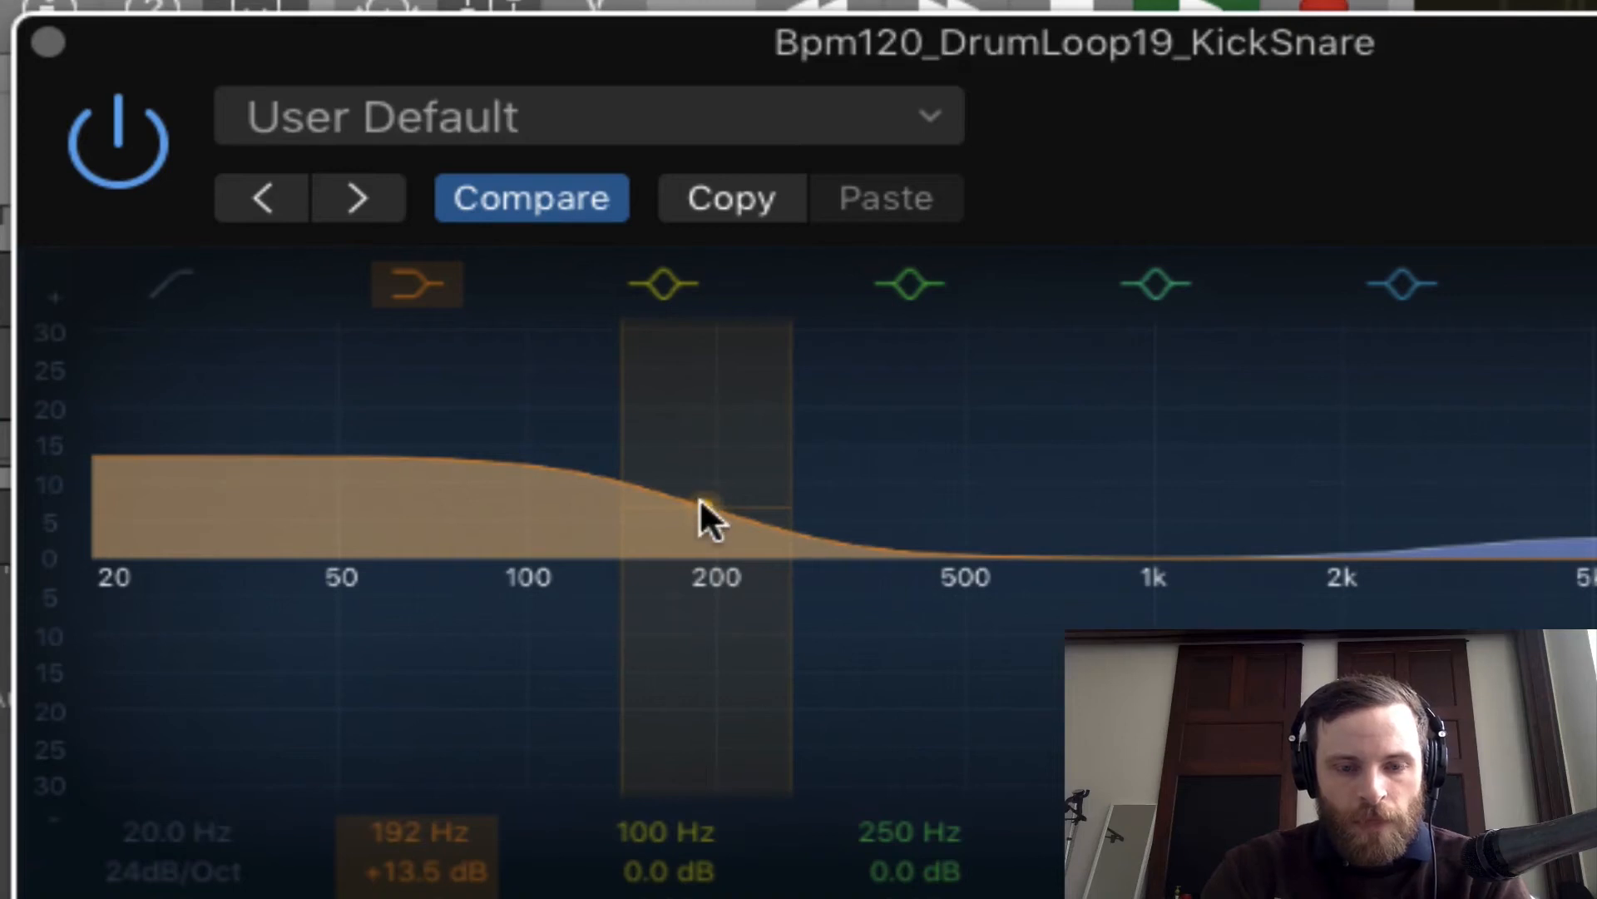
{"action": "left_click_drag", "start_coordinate": [700, 500], "coordinate": [636, 631]}
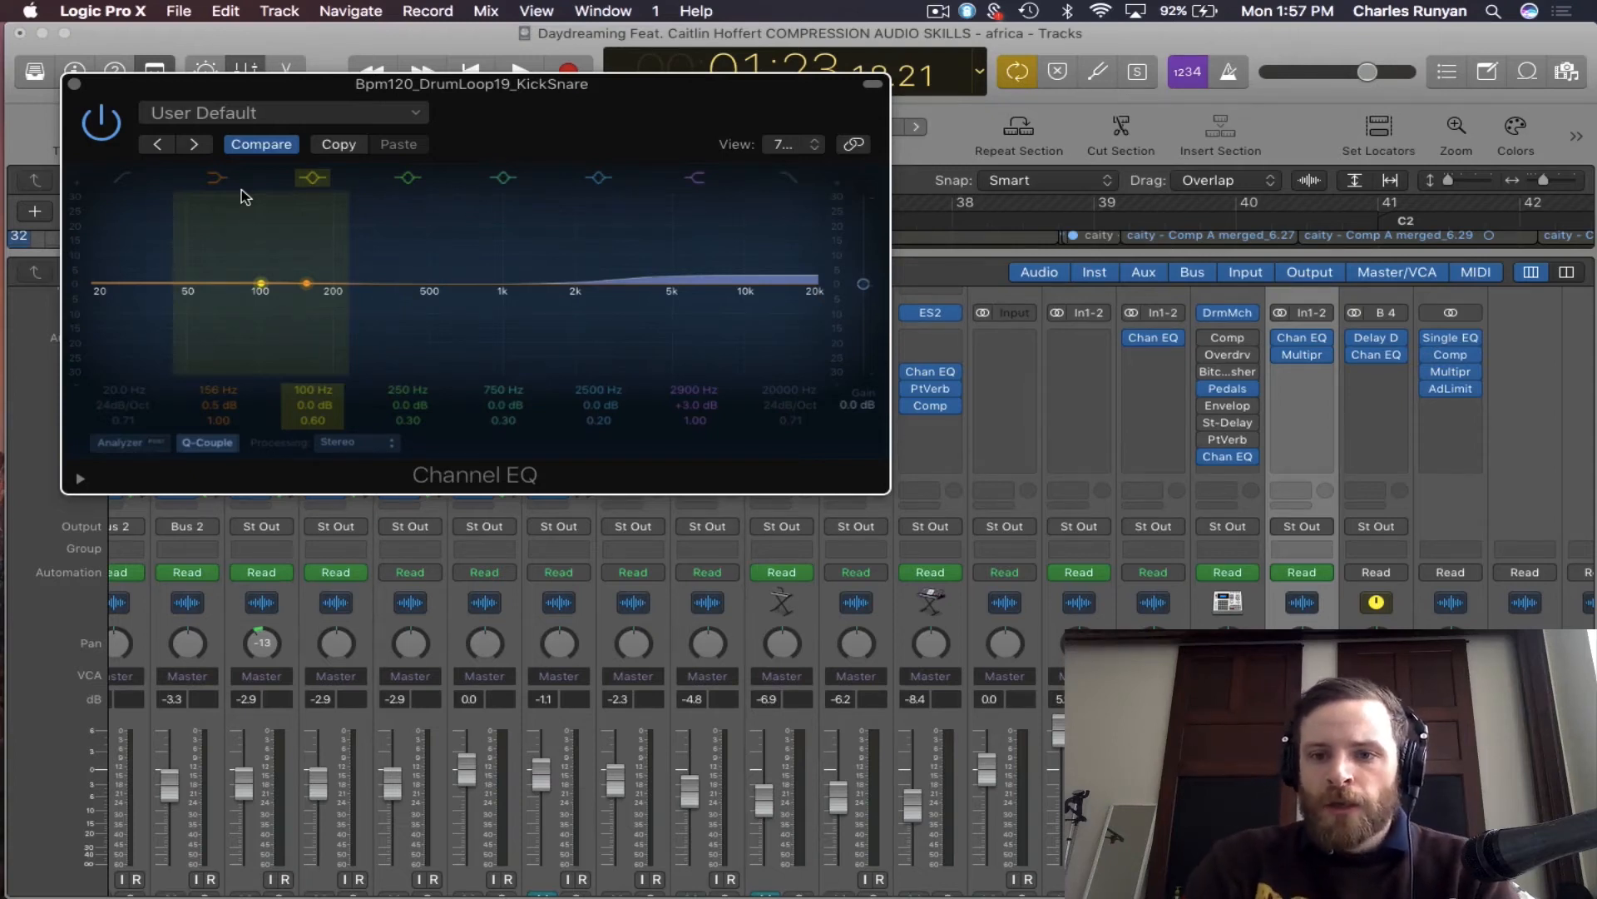
Insert a stereo Channel EQ before the Adaptive Limiter on Output 1-2 and play the loop with its analyzer turned on.
{"action": "scroll", "coordinate": [1478, 329], "scroll_direction": "right", "scroll_amount": 2}
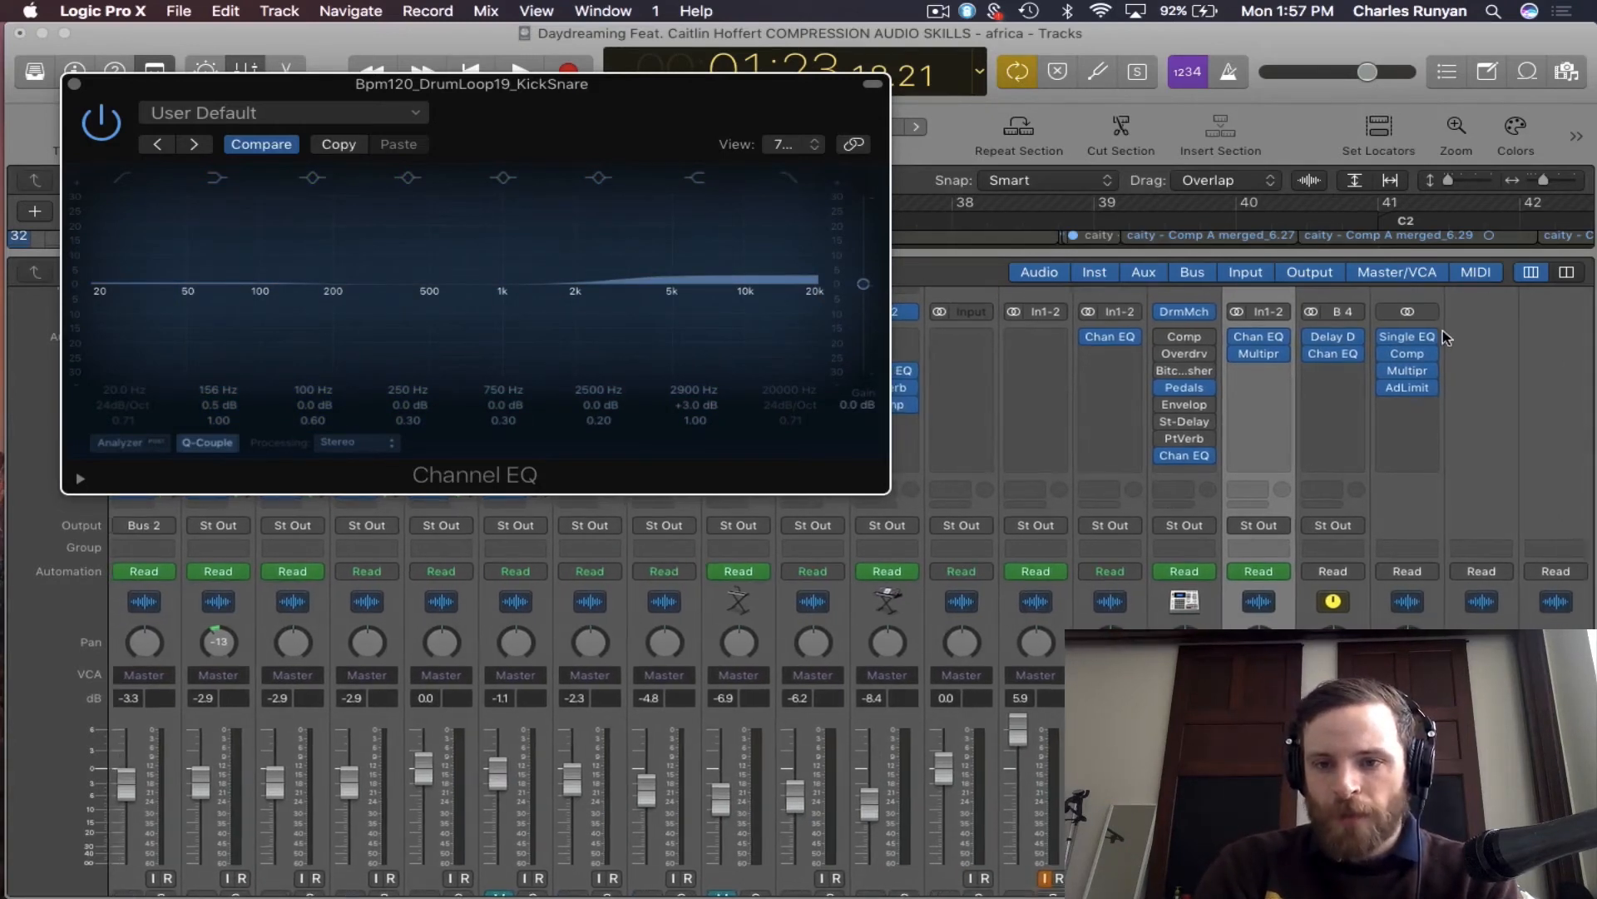
{"action": "scroll", "coordinate": [1477, 416], "scroll_direction": "up", "scroll_amount": 3}
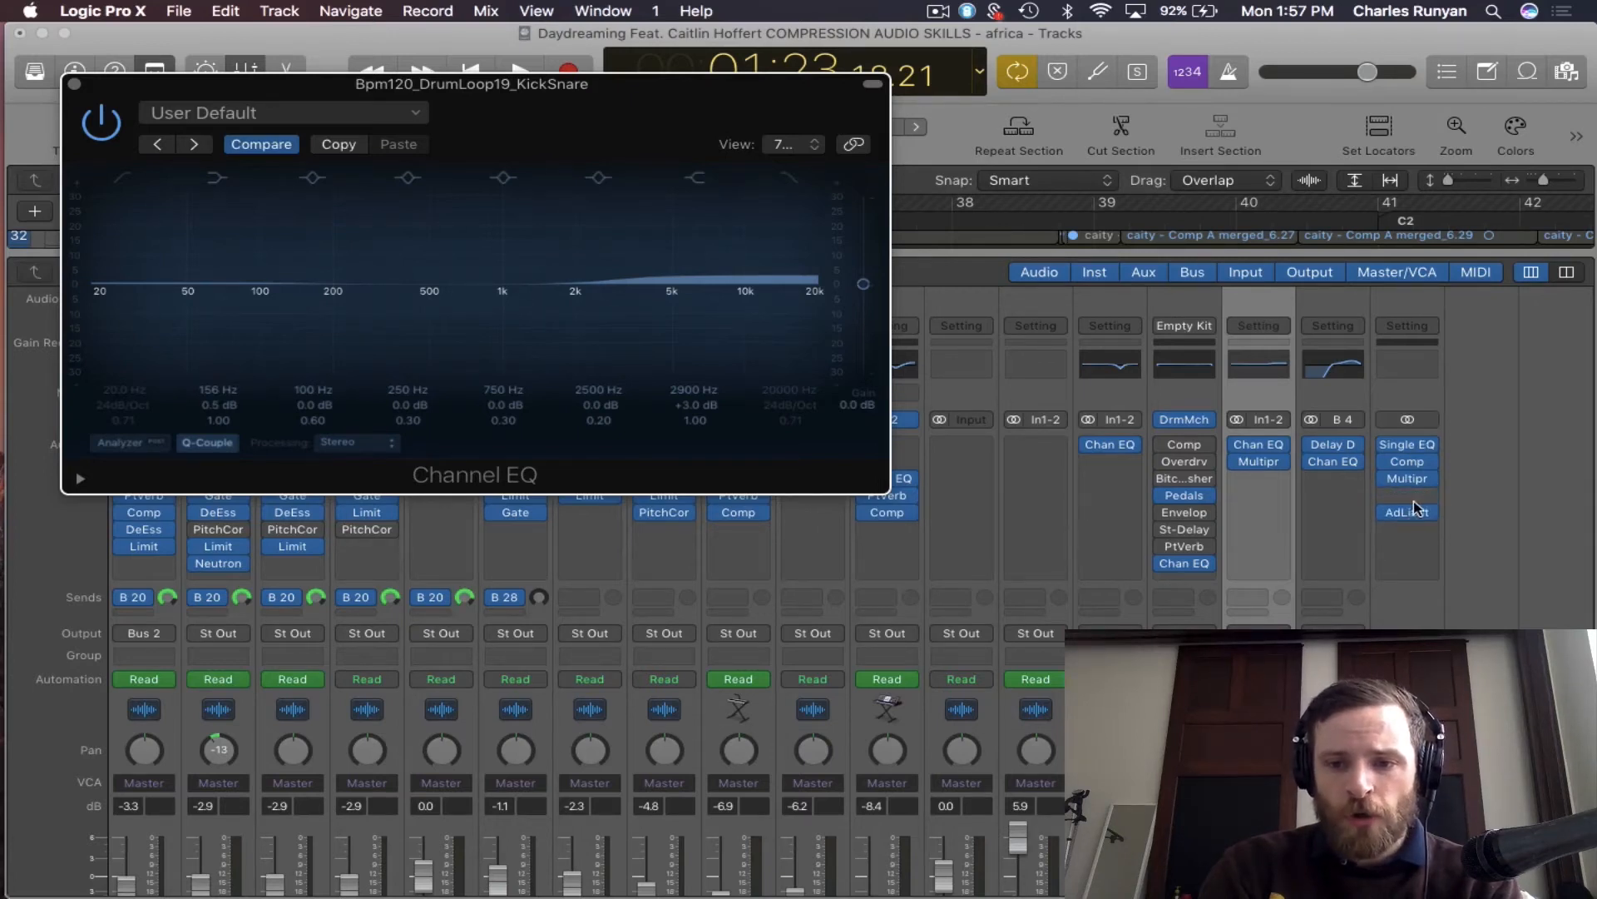
{"action": "left_click", "coordinate": [1418, 504]}
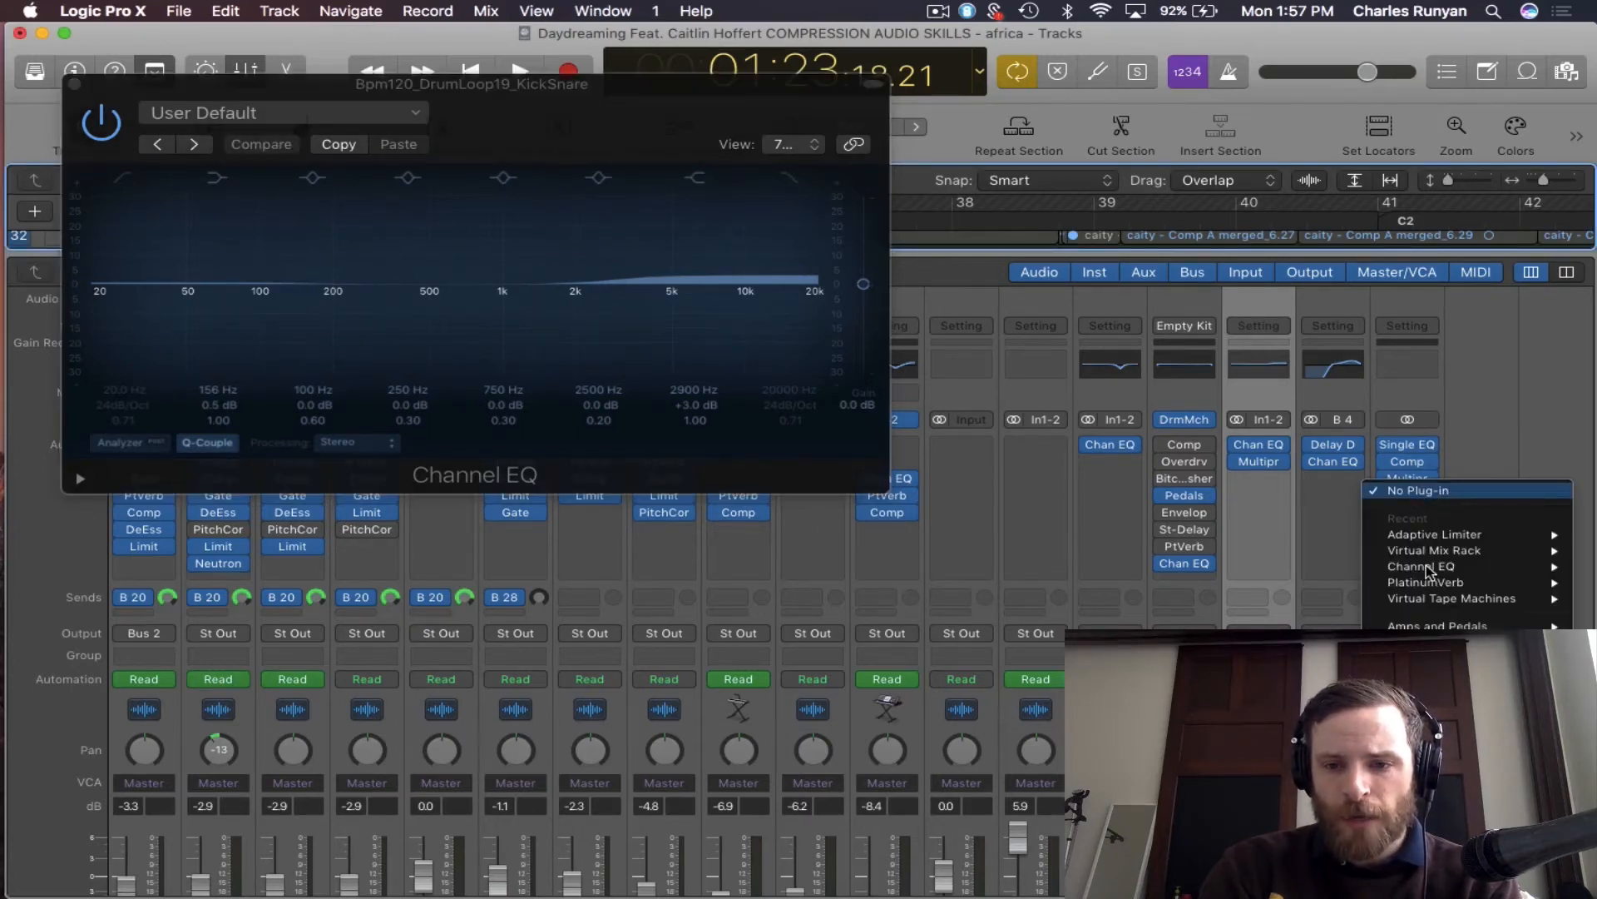
{"action": "mouse_move", "coordinate": [1426, 570]}
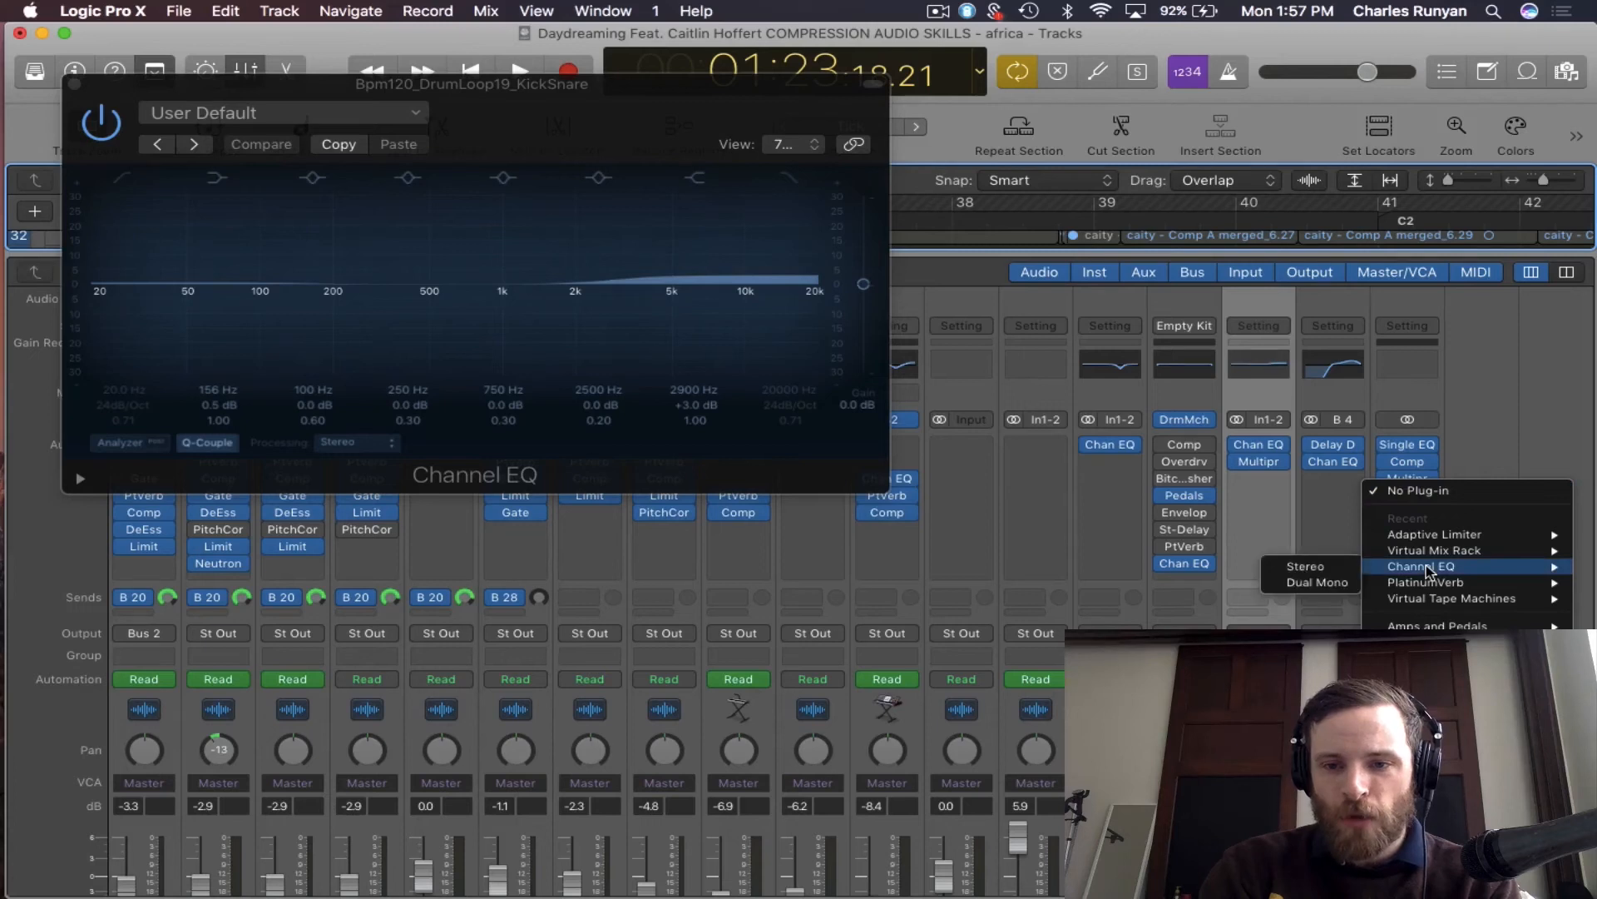
{"action": "left_click", "coordinate": [1341, 569]}
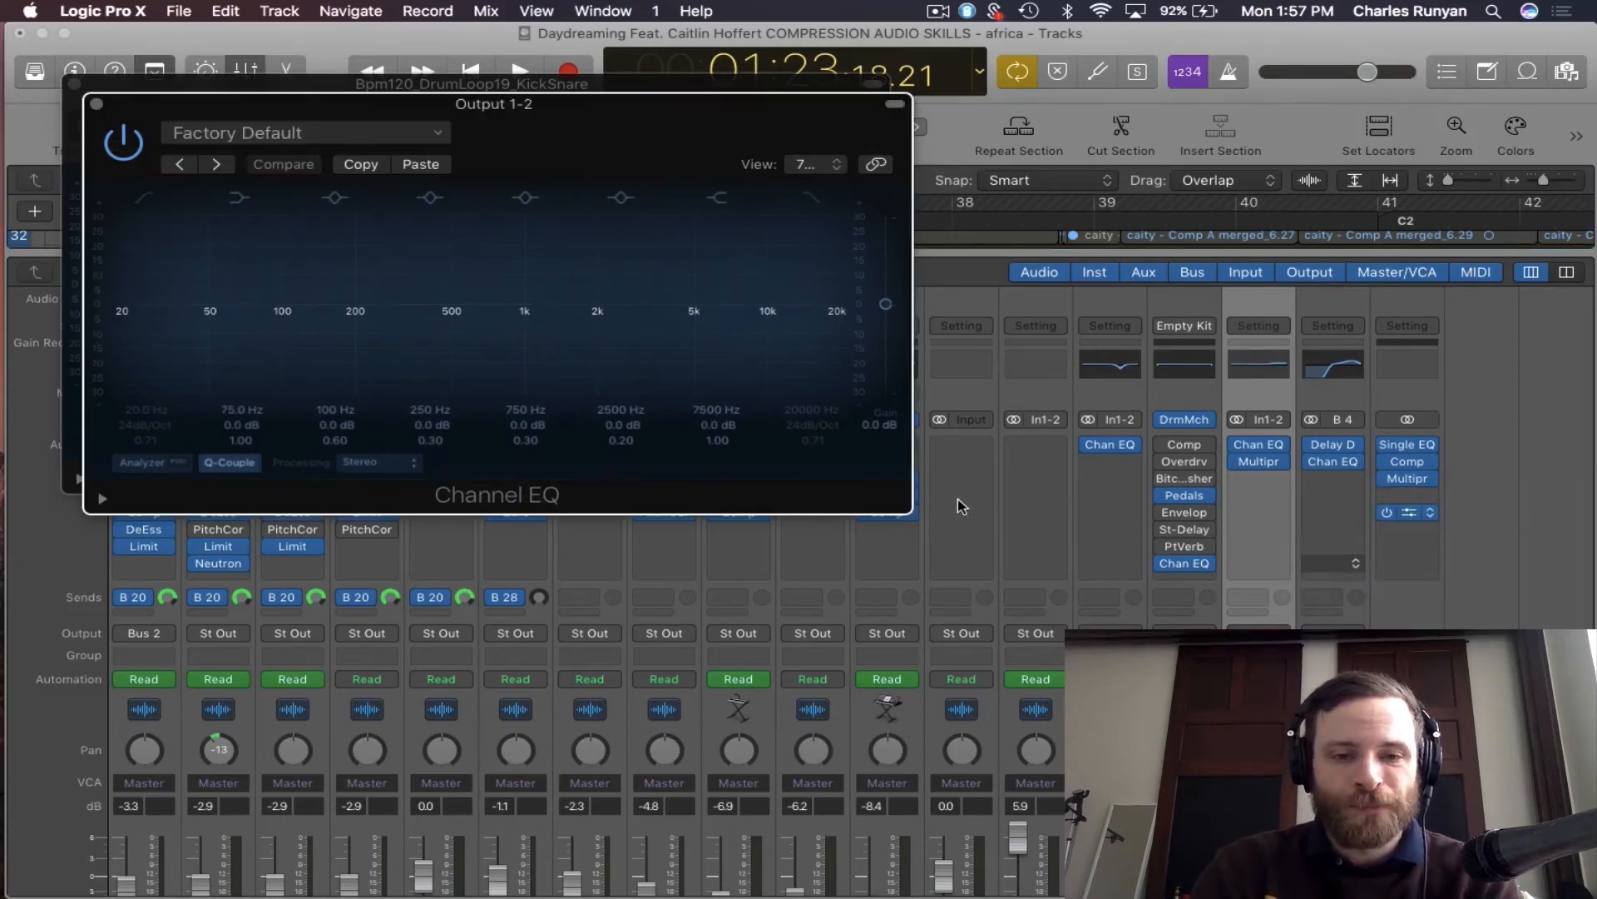
{"action": "left_click", "coordinate": [151, 460]}
{"action": "key", "text": "space"}
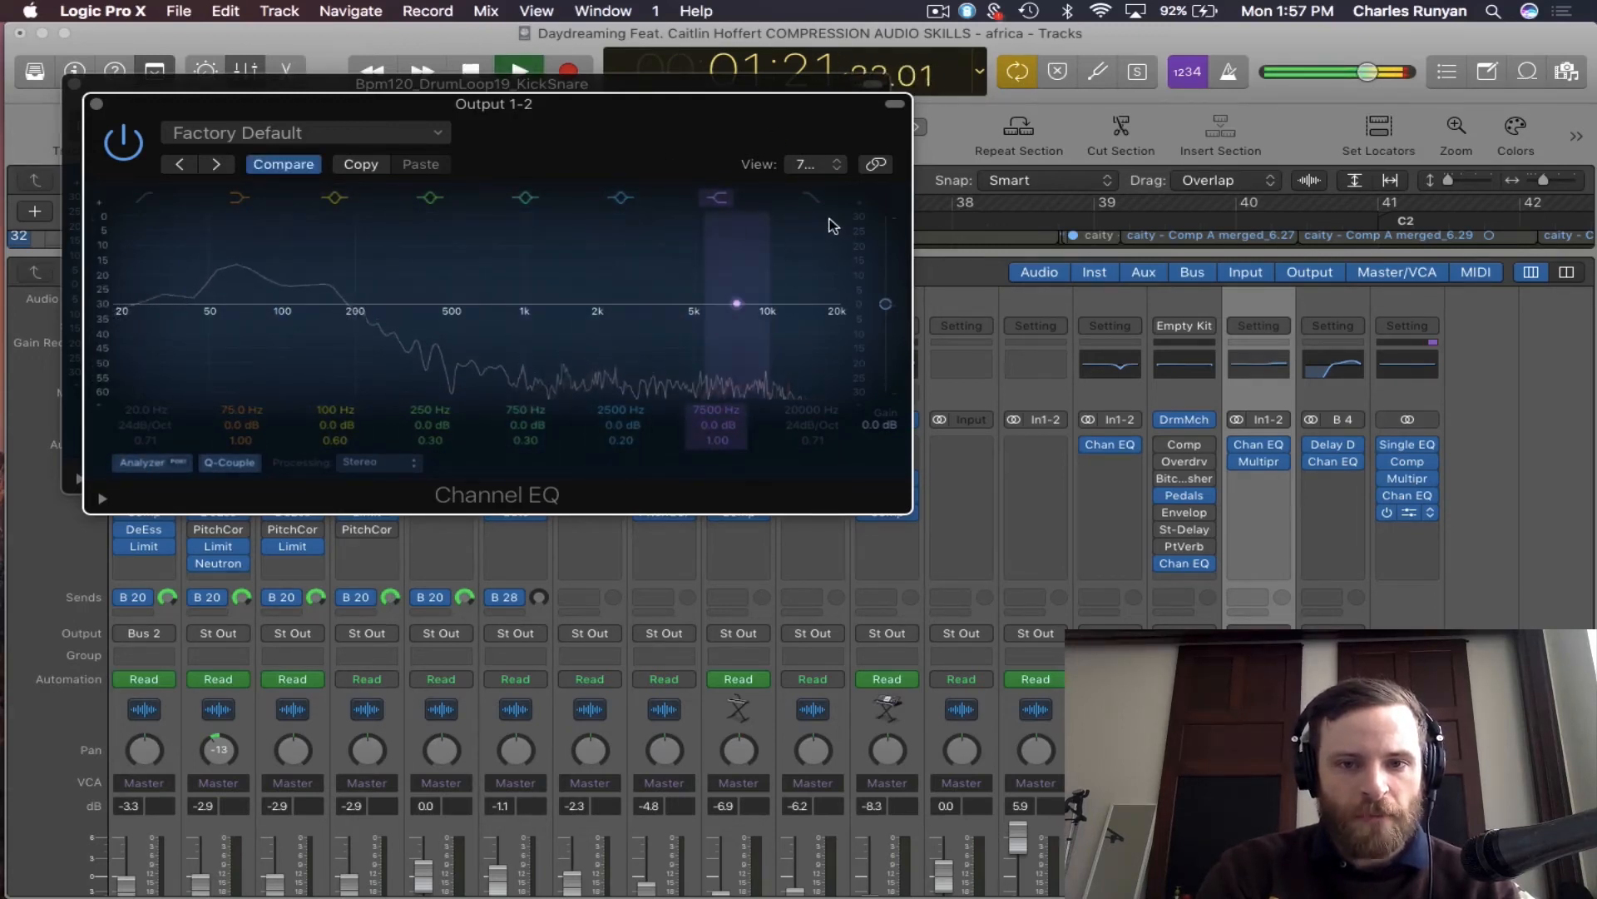
Turn off the drum loop's solo and boost the output EQ's sixth band to +1 dB at 7300 Hz during playback.
{"action": "left_click_drag", "start_coordinate": [624, 303], "coordinate": [732, 302]}
{"action": "scroll", "coordinate": [1407, 513], "scroll_direction": "down", "scroll_amount": 5}
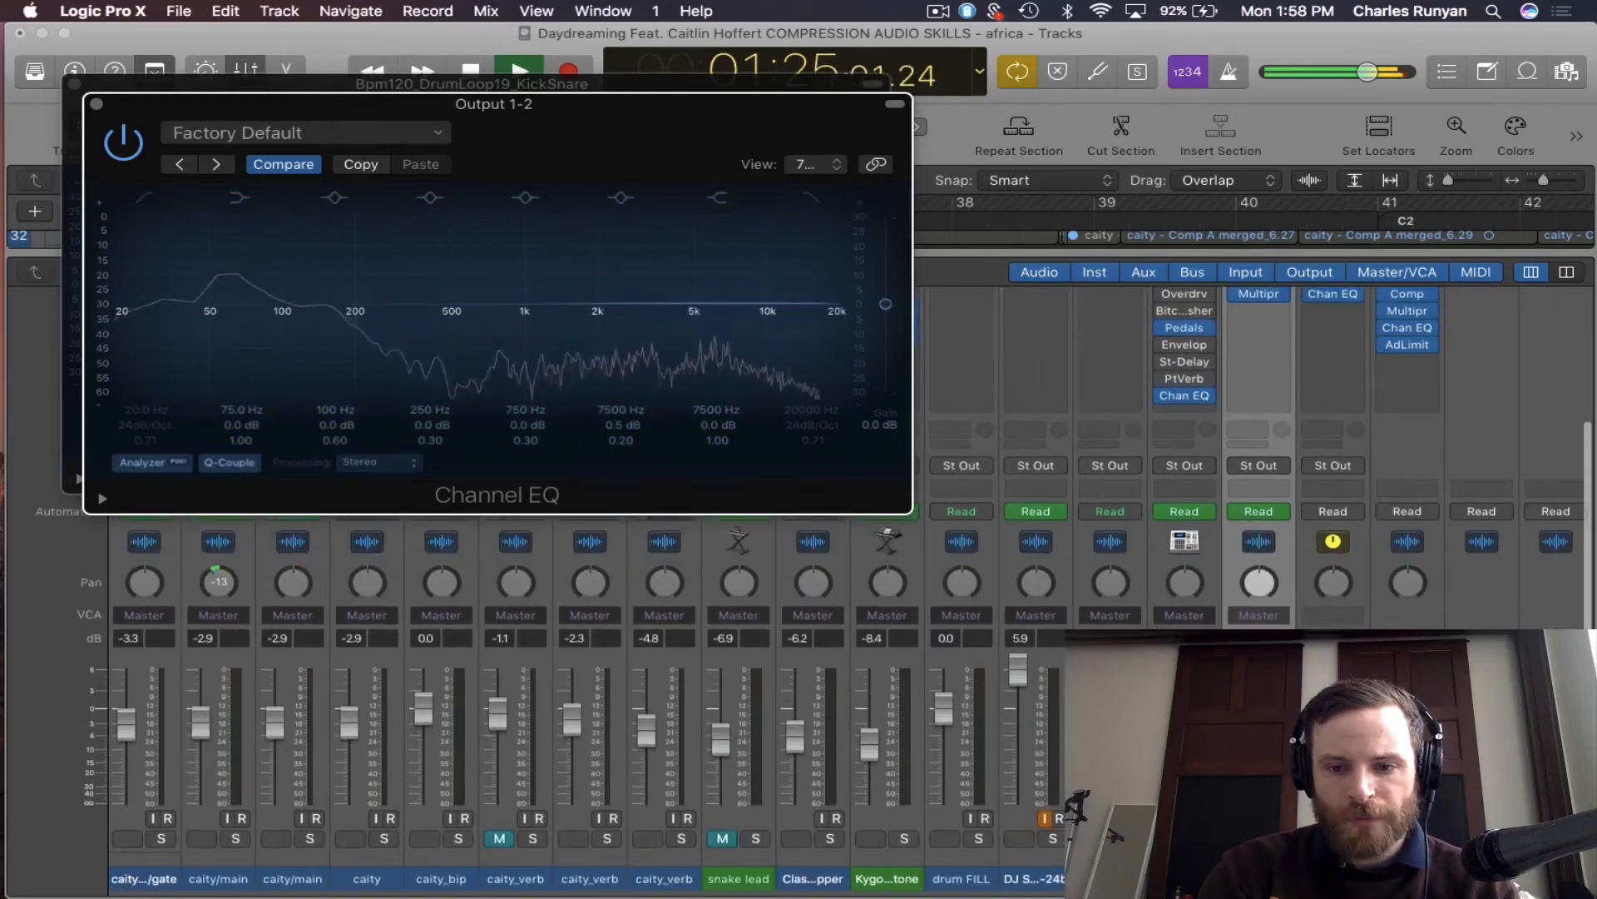
{"action": "left_click", "coordinate": [961, 273]}
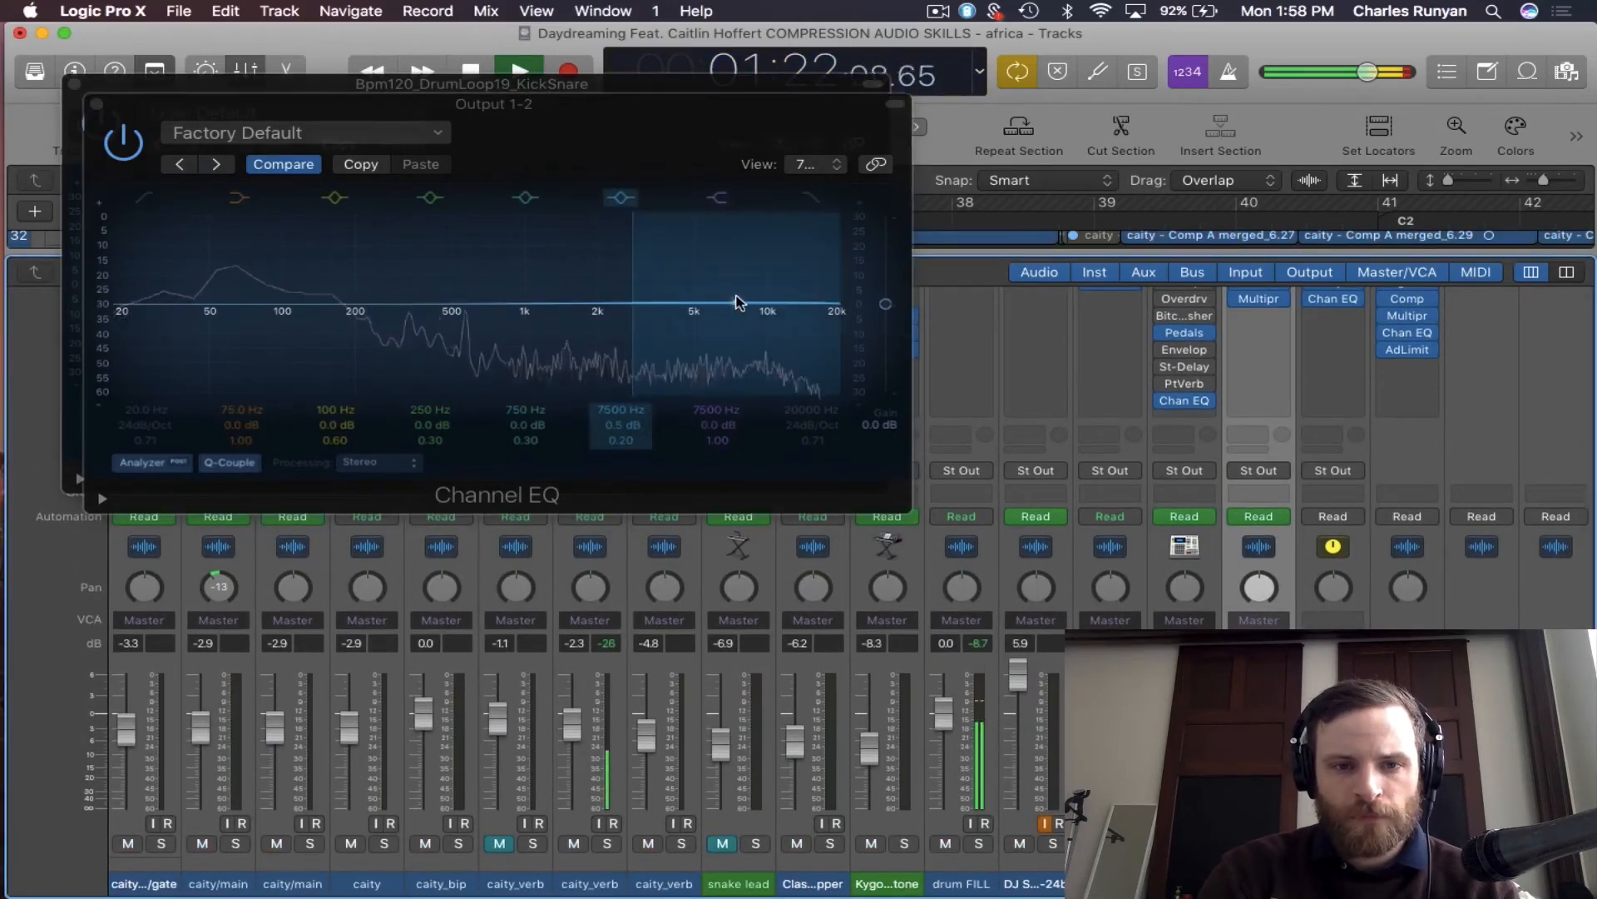
{"action": "left_click_drag", "start_coordinate": [656, 296], "coordinate": [734, 297]}
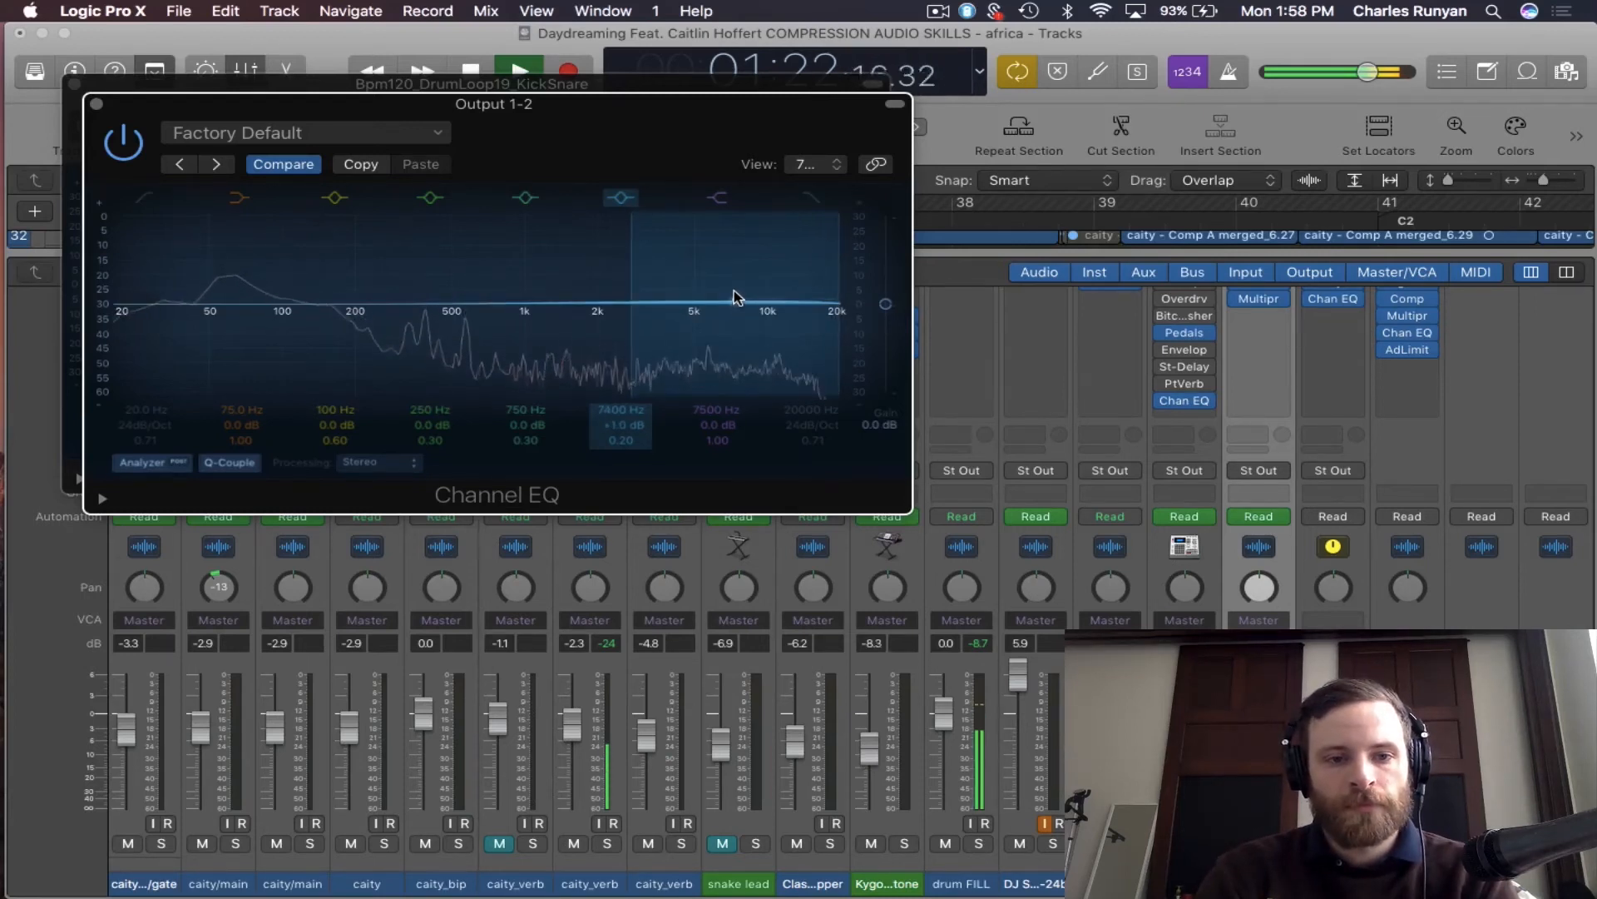
{"action": "left_click_drag", "start_coordinate": [734, 298], "coordinate": [733, 298]}
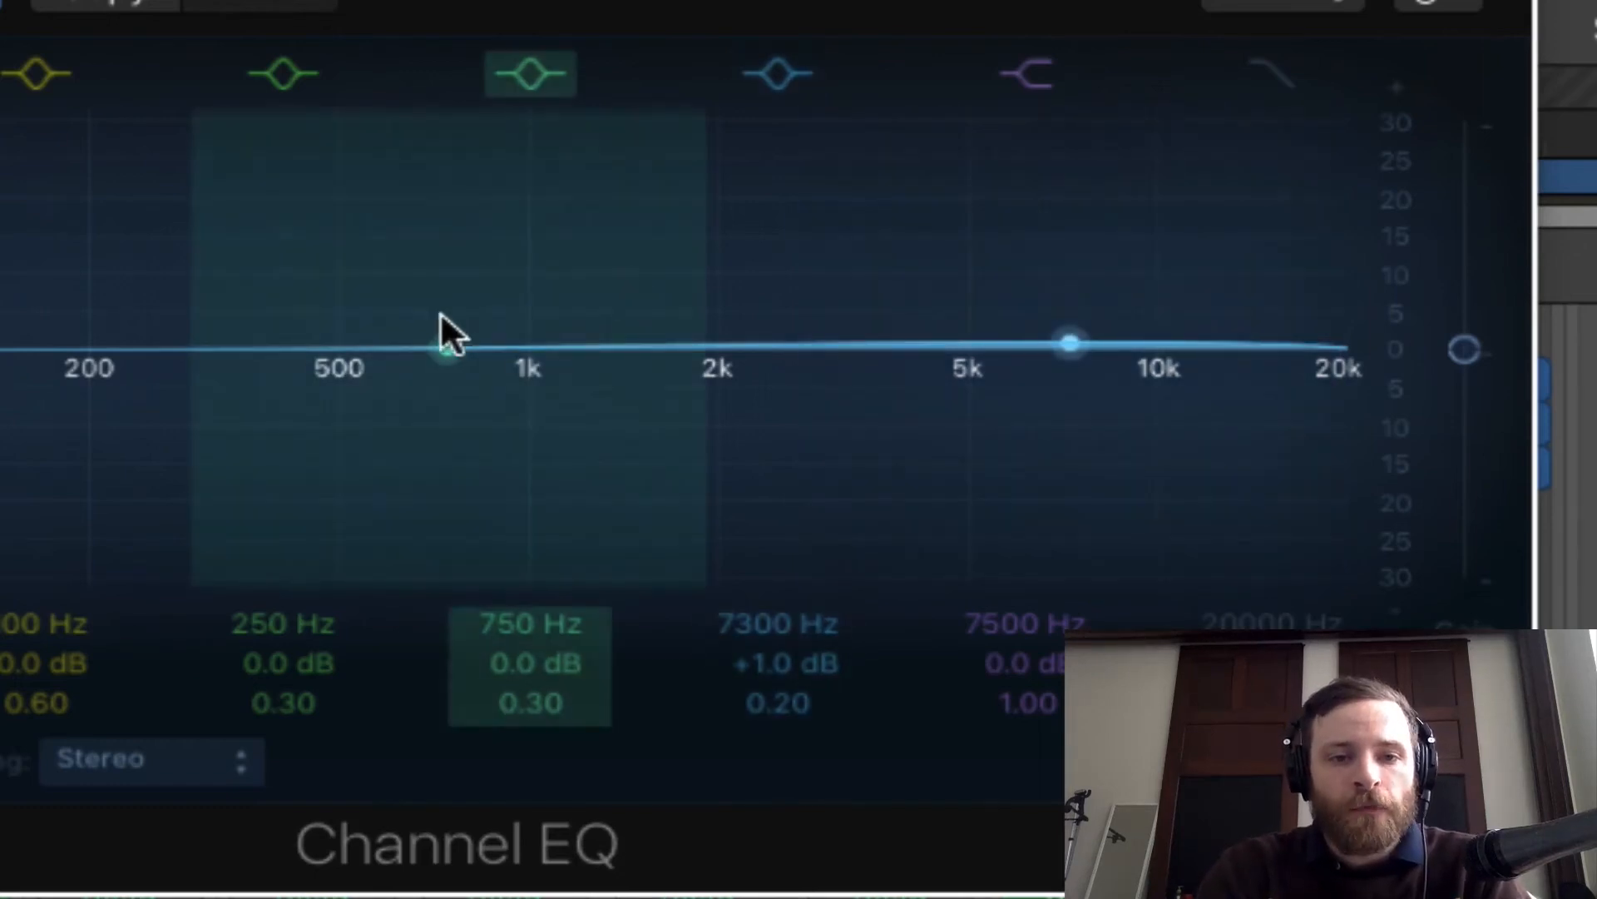
Boost the output EQ's fifth band to +24 dB at 2750 Hz with a Q of 3.10, and play the mix.
{"action": "left_click_drag", "start_coordinate": [441, 311], "coordinate": [564, 287]}
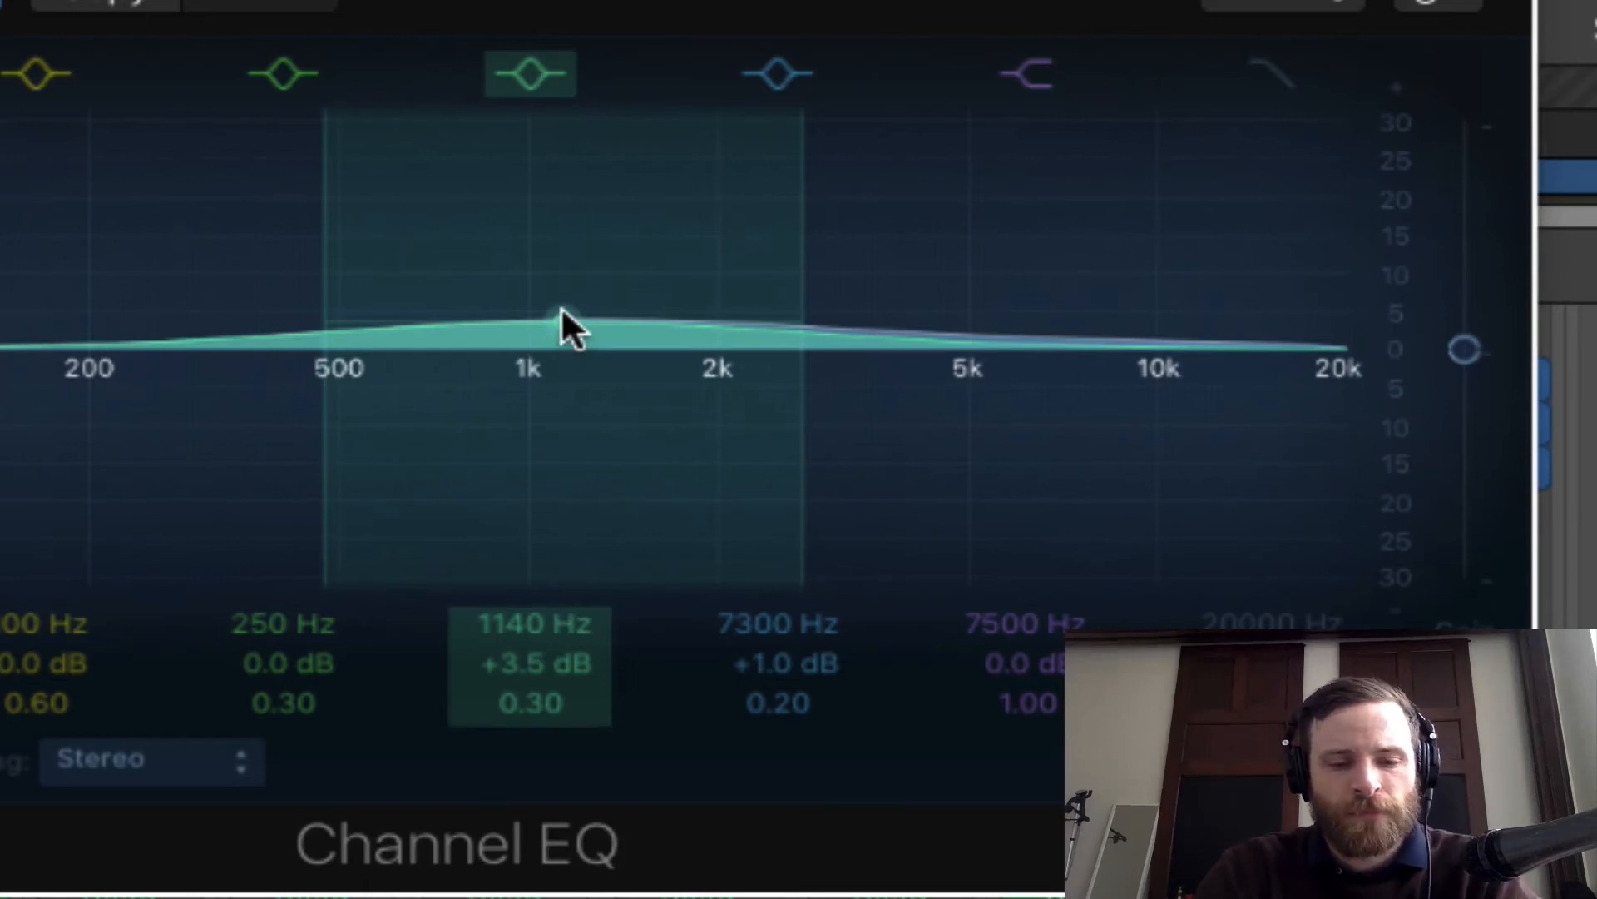
{"action": "key", "text": "space"}
{"action": "left_click_drag", "start_coordinate": [560, 306], "coordinate": [820, 121]}
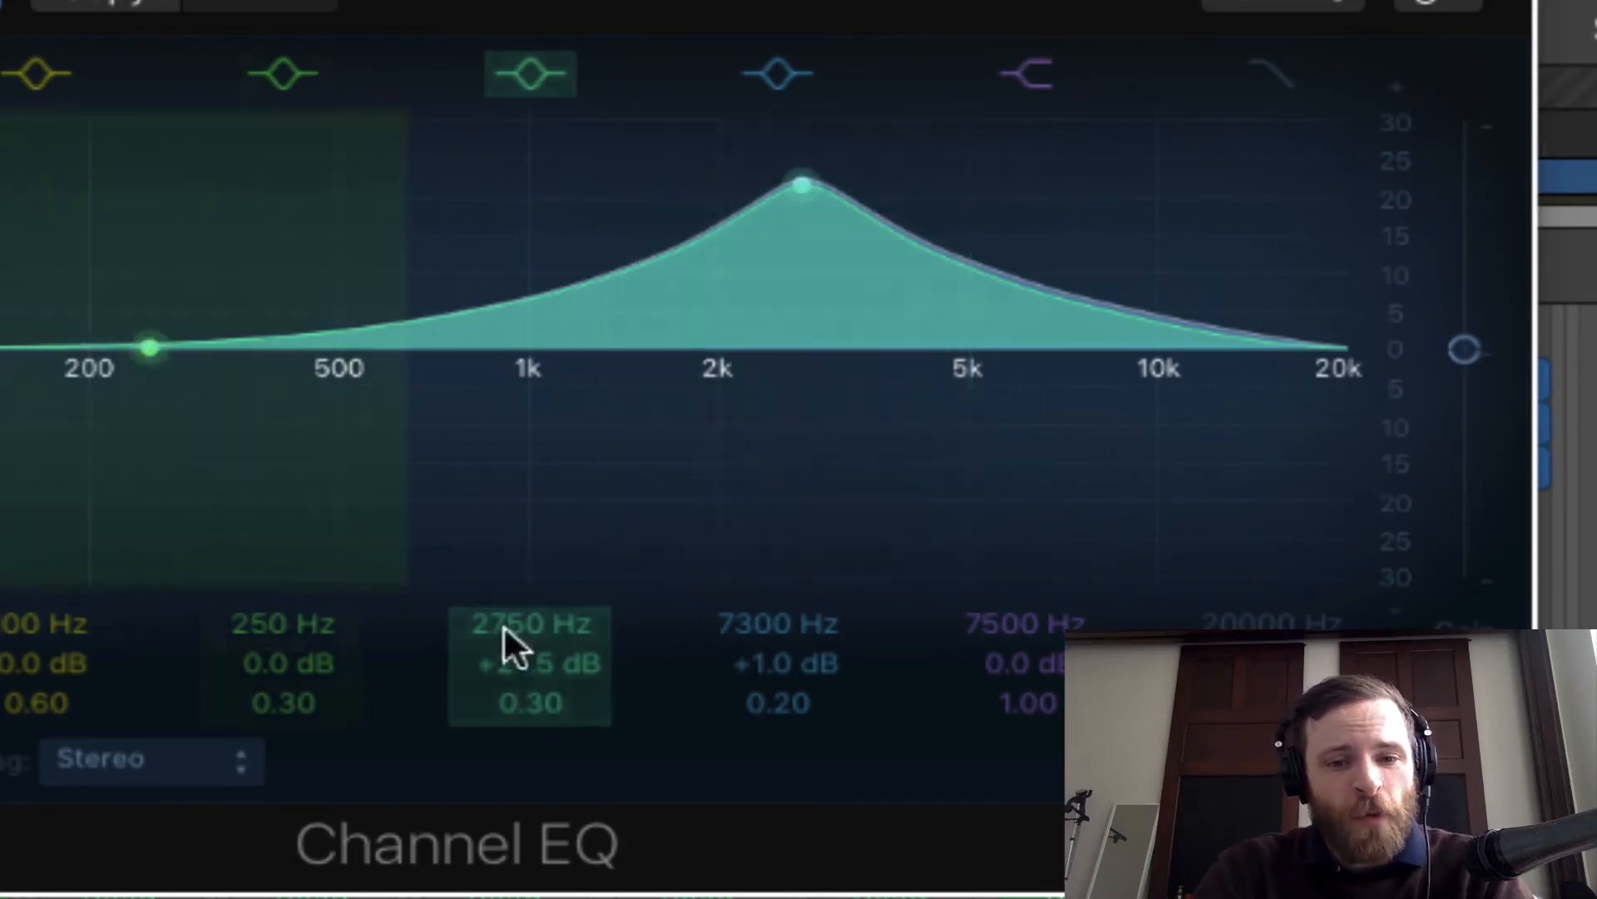
{"action": "left_click_drag", "start_coordinate": [518, 663], "coordinate": [522, 603]}
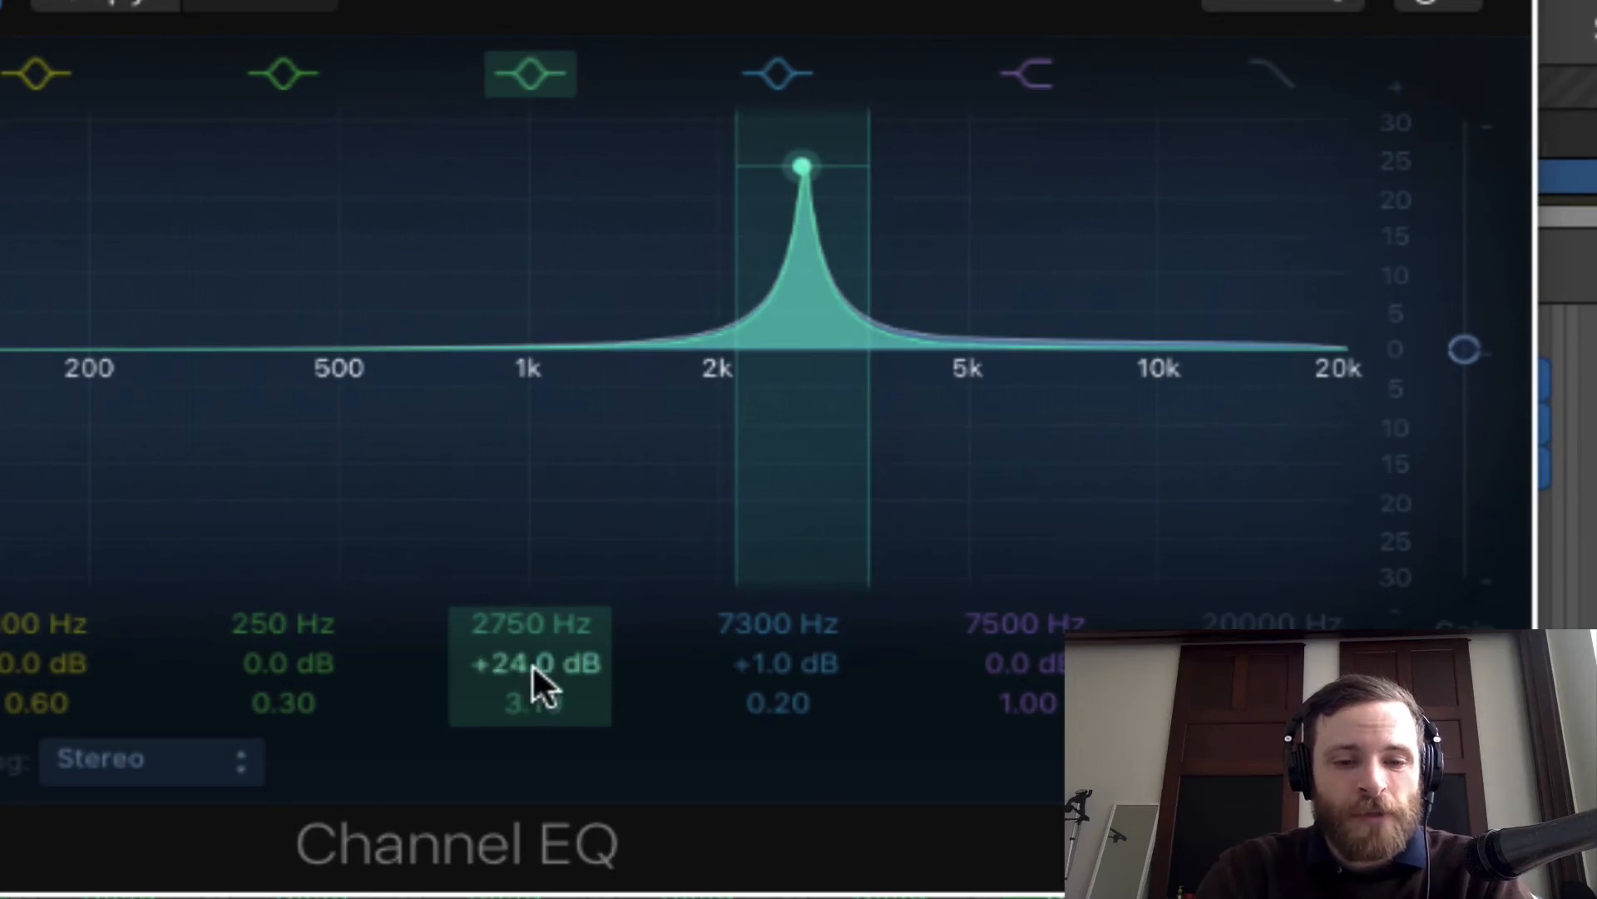
{"action": "key", "text": "space"}
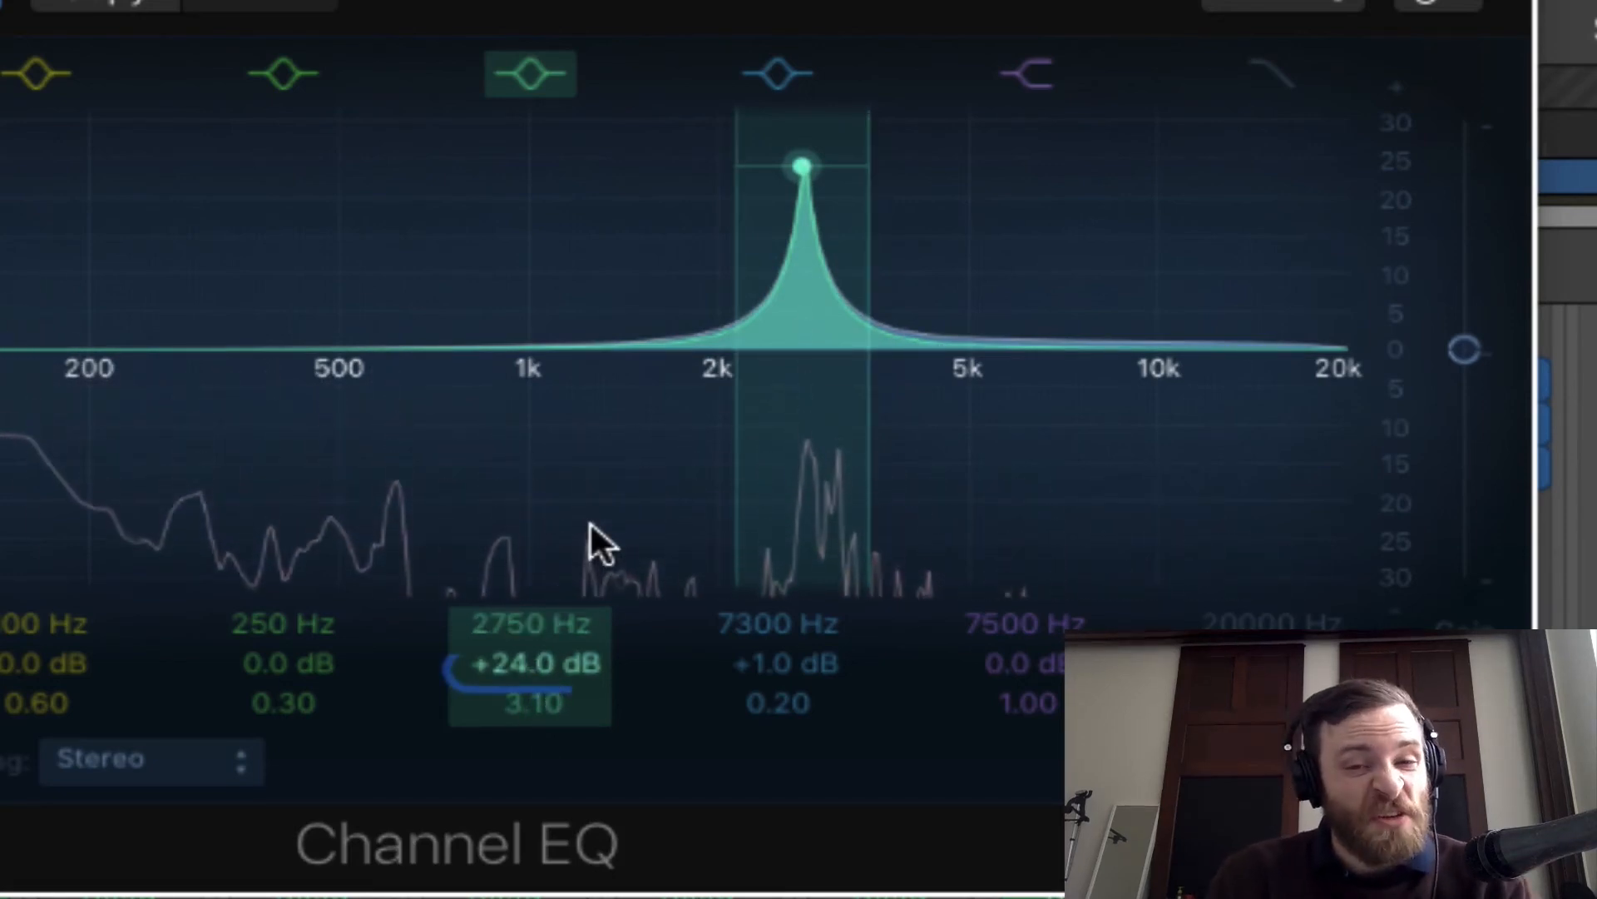
Set the output EQ's fifth band to -15 dB with a Q of 4.00 at 2750 Hz, and raise the sixth band to +2.5 dB.
{"action": "mouse_move", "coordinate": [531, 701]}
{"action": "left_mouse_down"}
{"action": "mouse_move", "coordinate": [531, 687]}
{"action": "mouse_move", "coordinate": [531, 701]}
{"action": "left_mouse_up"}
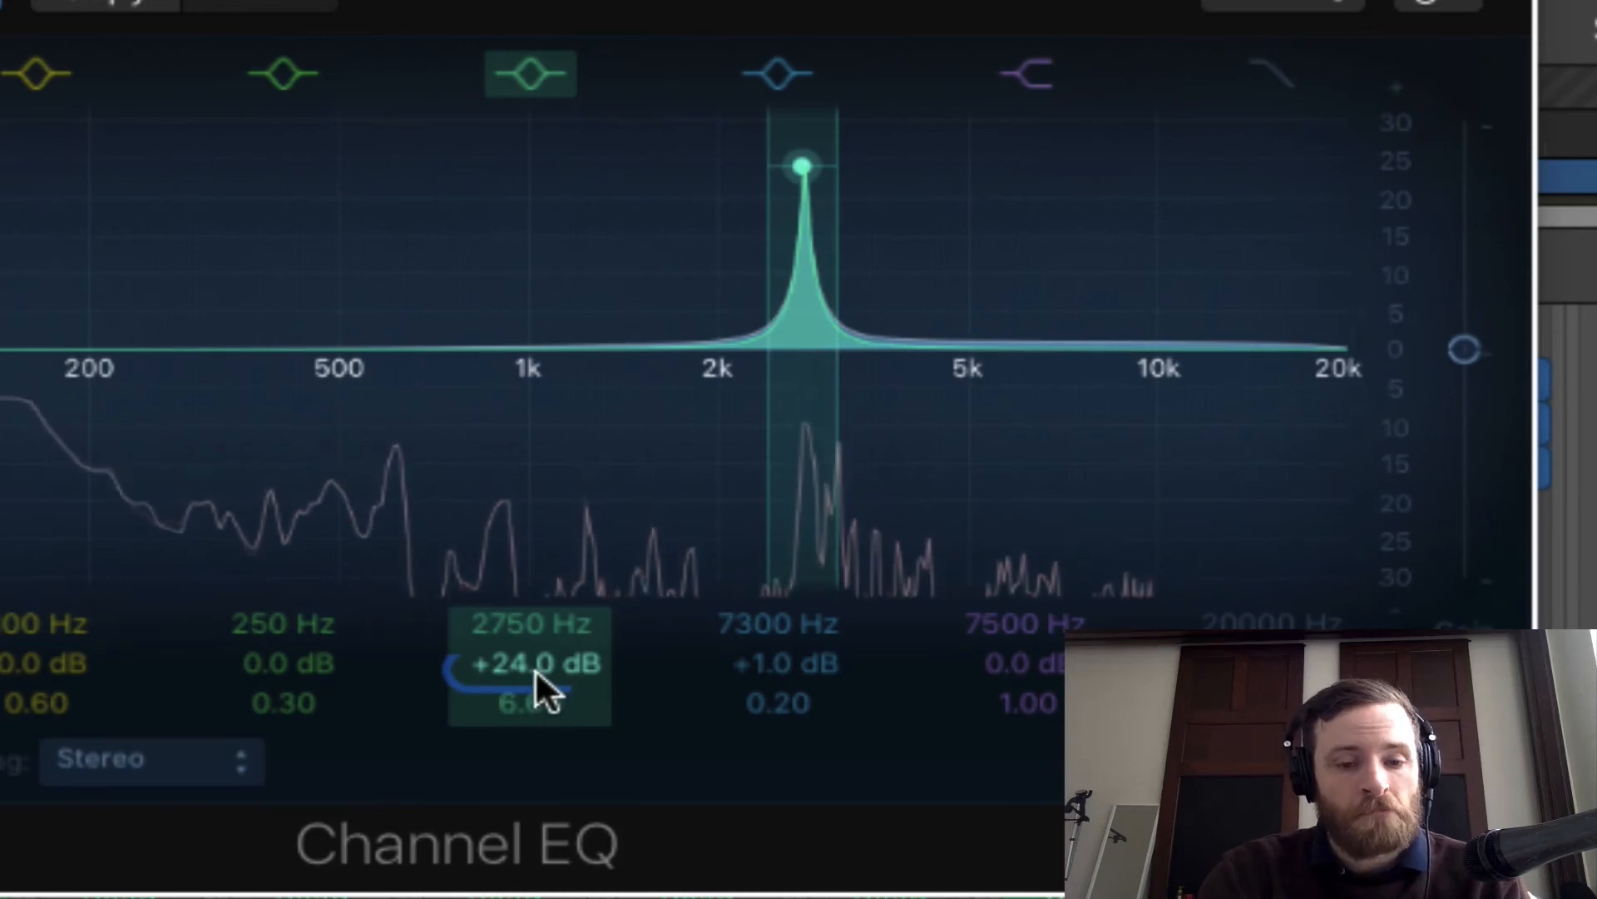
{"action": "left_click_drag", "start_coordinate": [529, 663], "coordinate": [529, 739]}
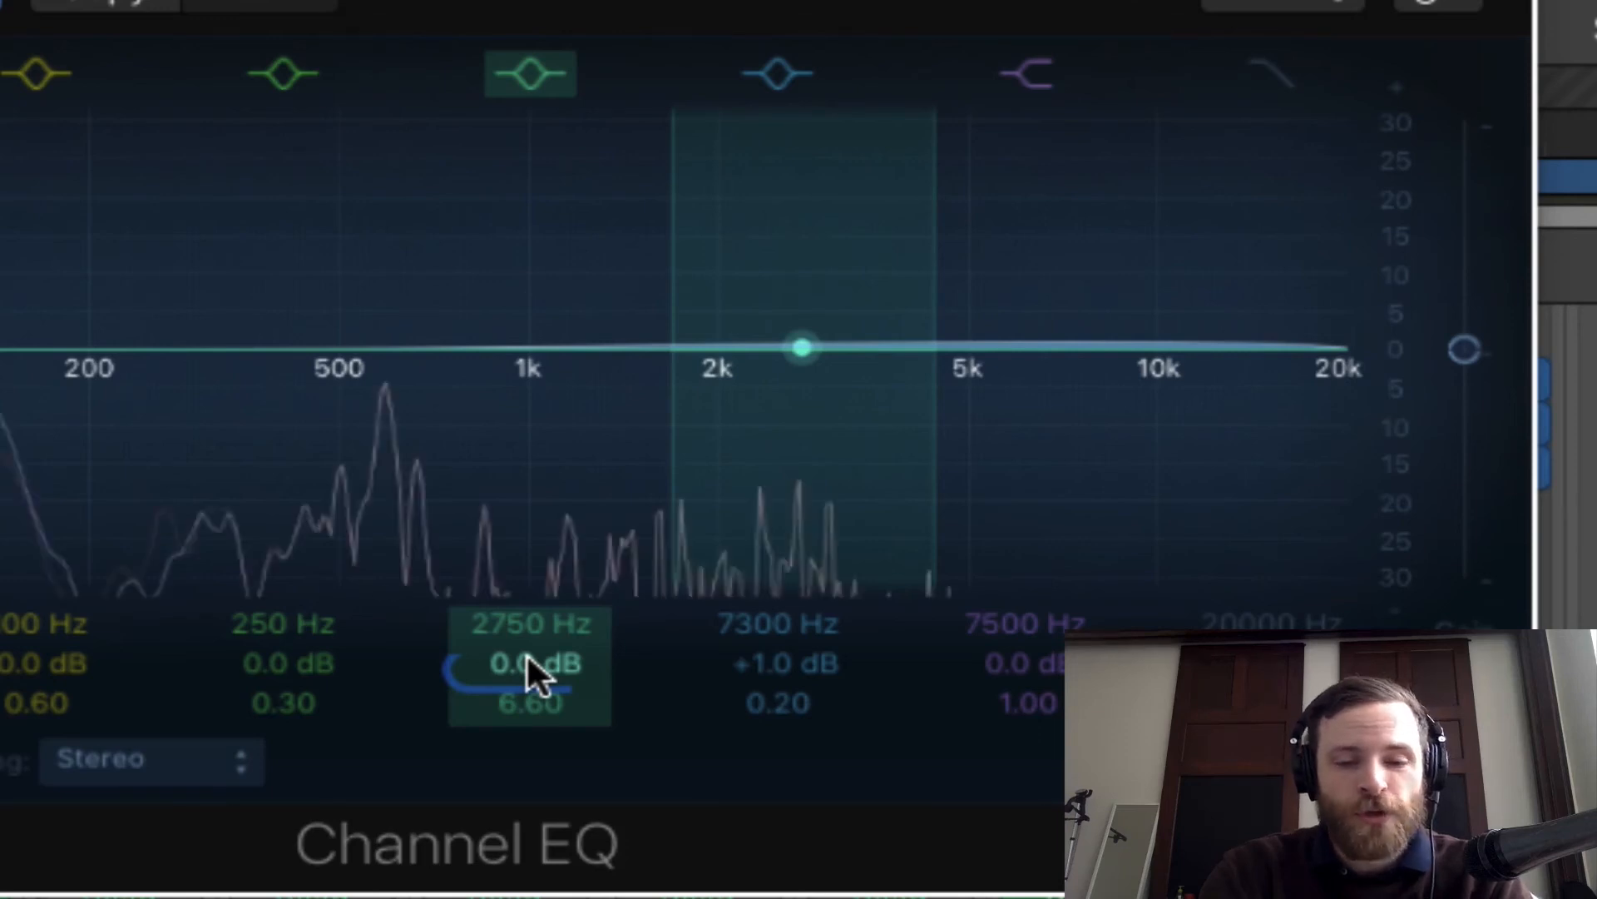
{"action": "left_click_drag", "start_coordinate": [527, 658], "coordinate": [516, 723]}
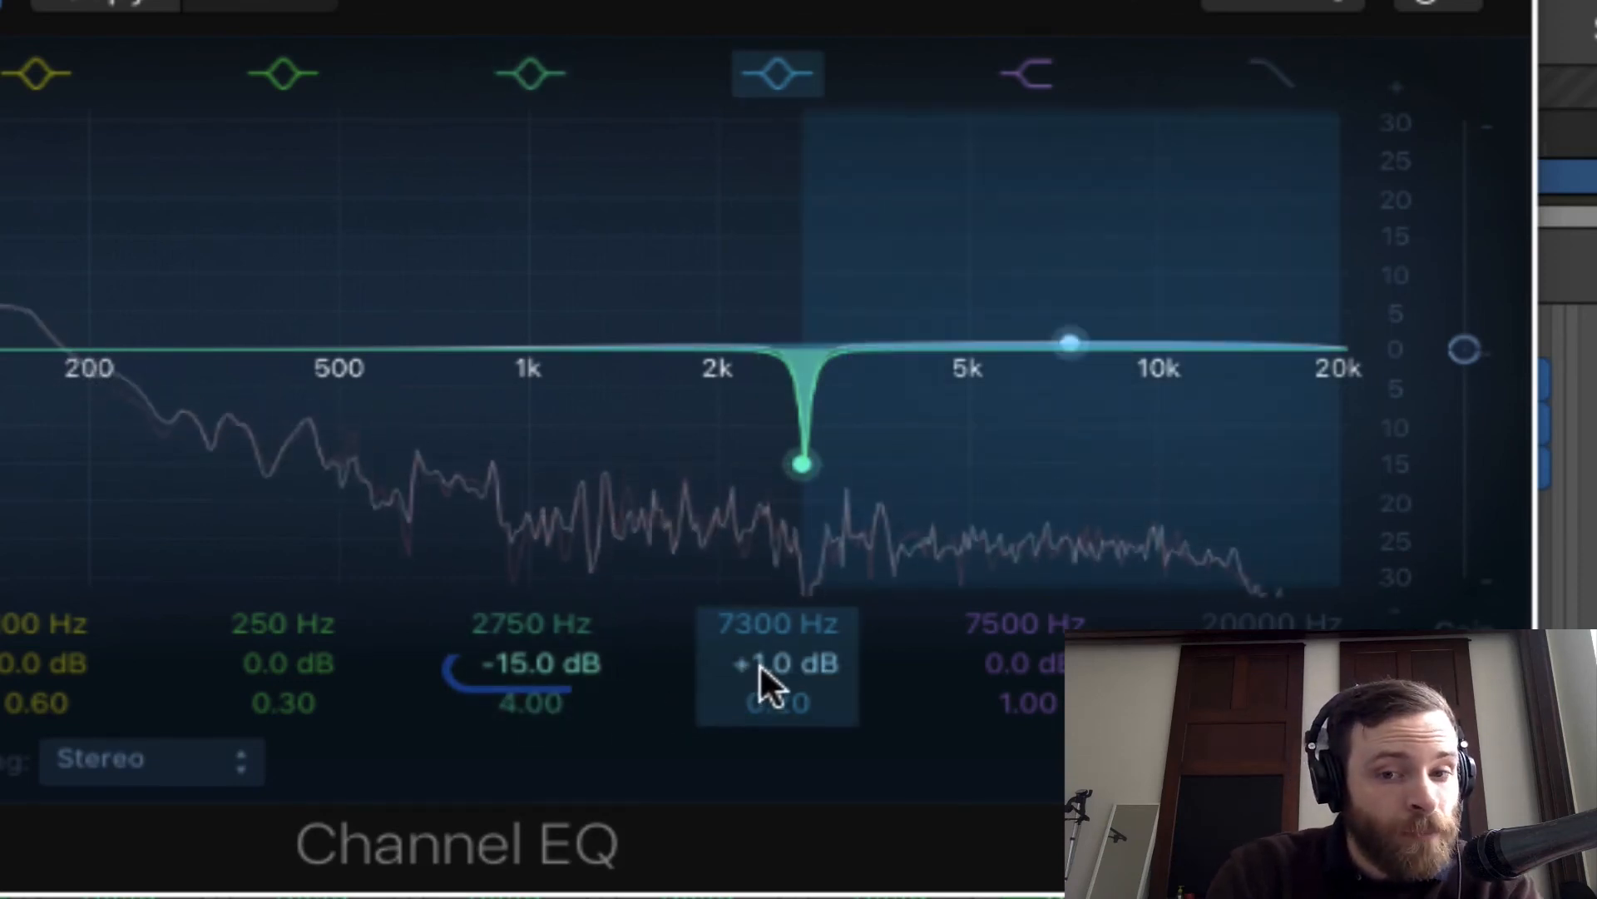
{"action": "left_click_drag", "start_coordinate": [761, 665], "coordinate": [762, 661]}
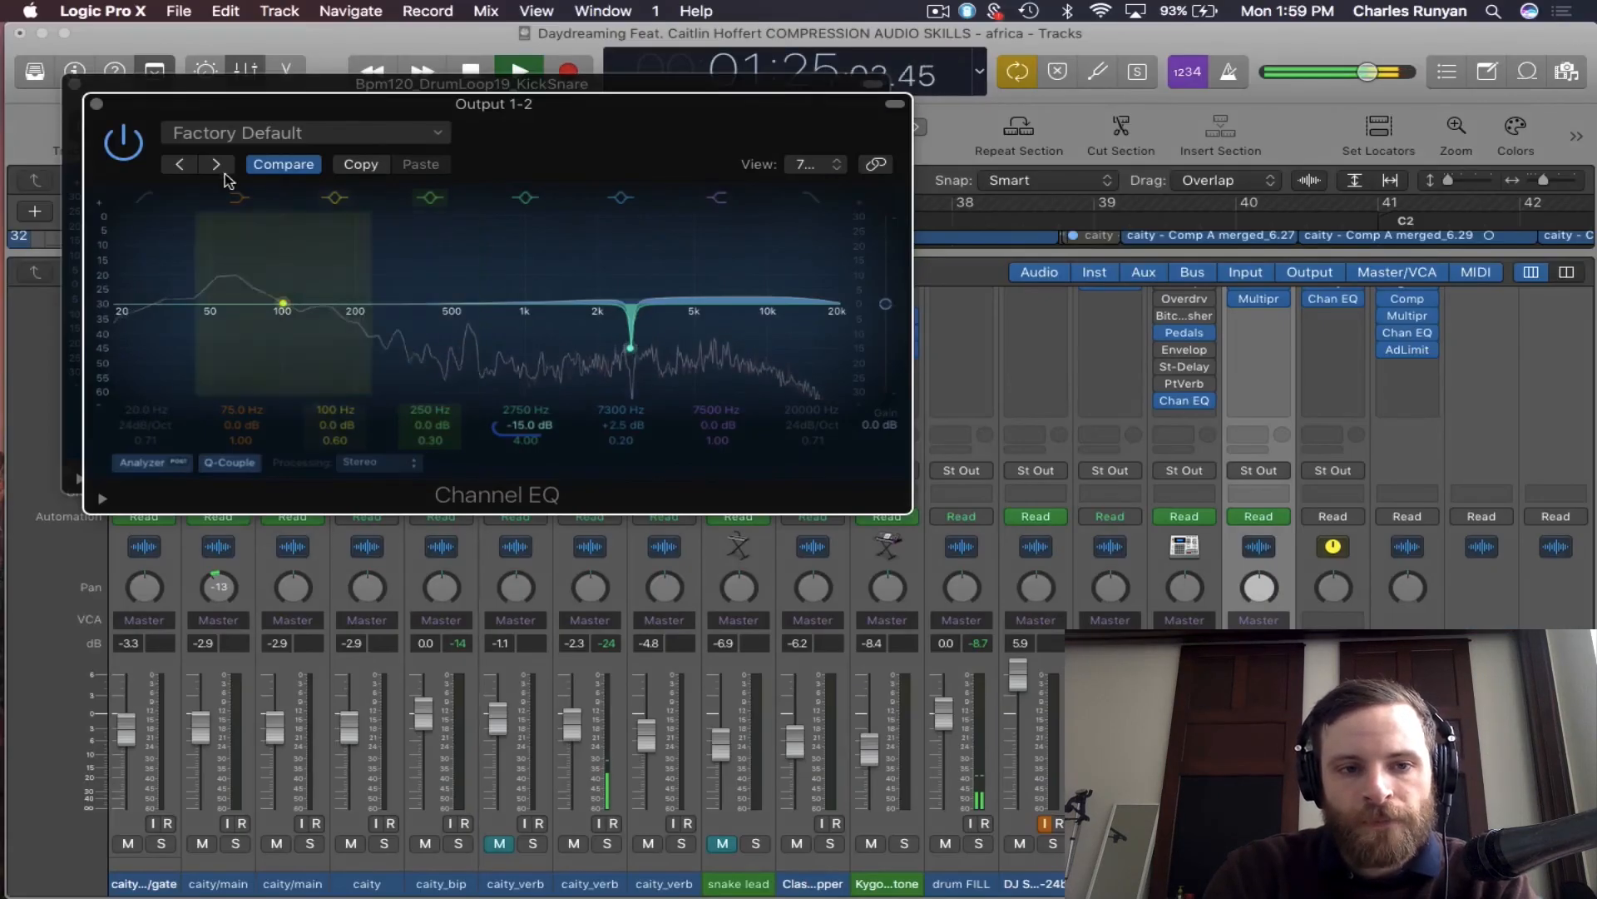
Compare the full mix with the output's Channel EQ bypassed and active during playback.
{"action": "key", "text": "space"}
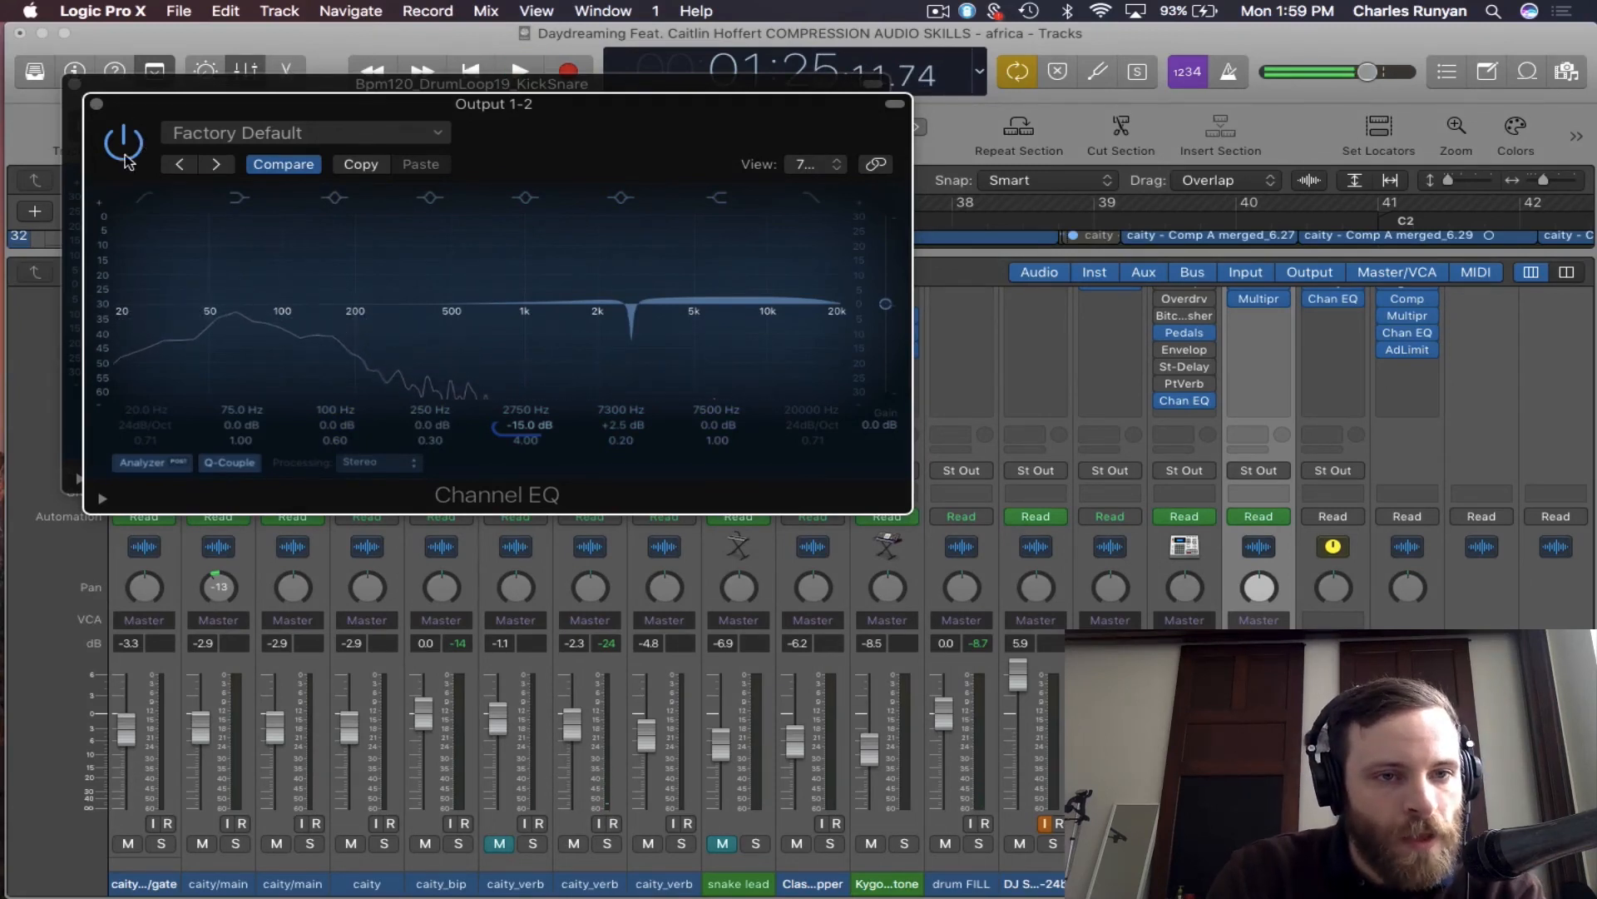
{"action": "left_click", "coordinate": [123, 148]}
{"action": "key", "text": "space"}
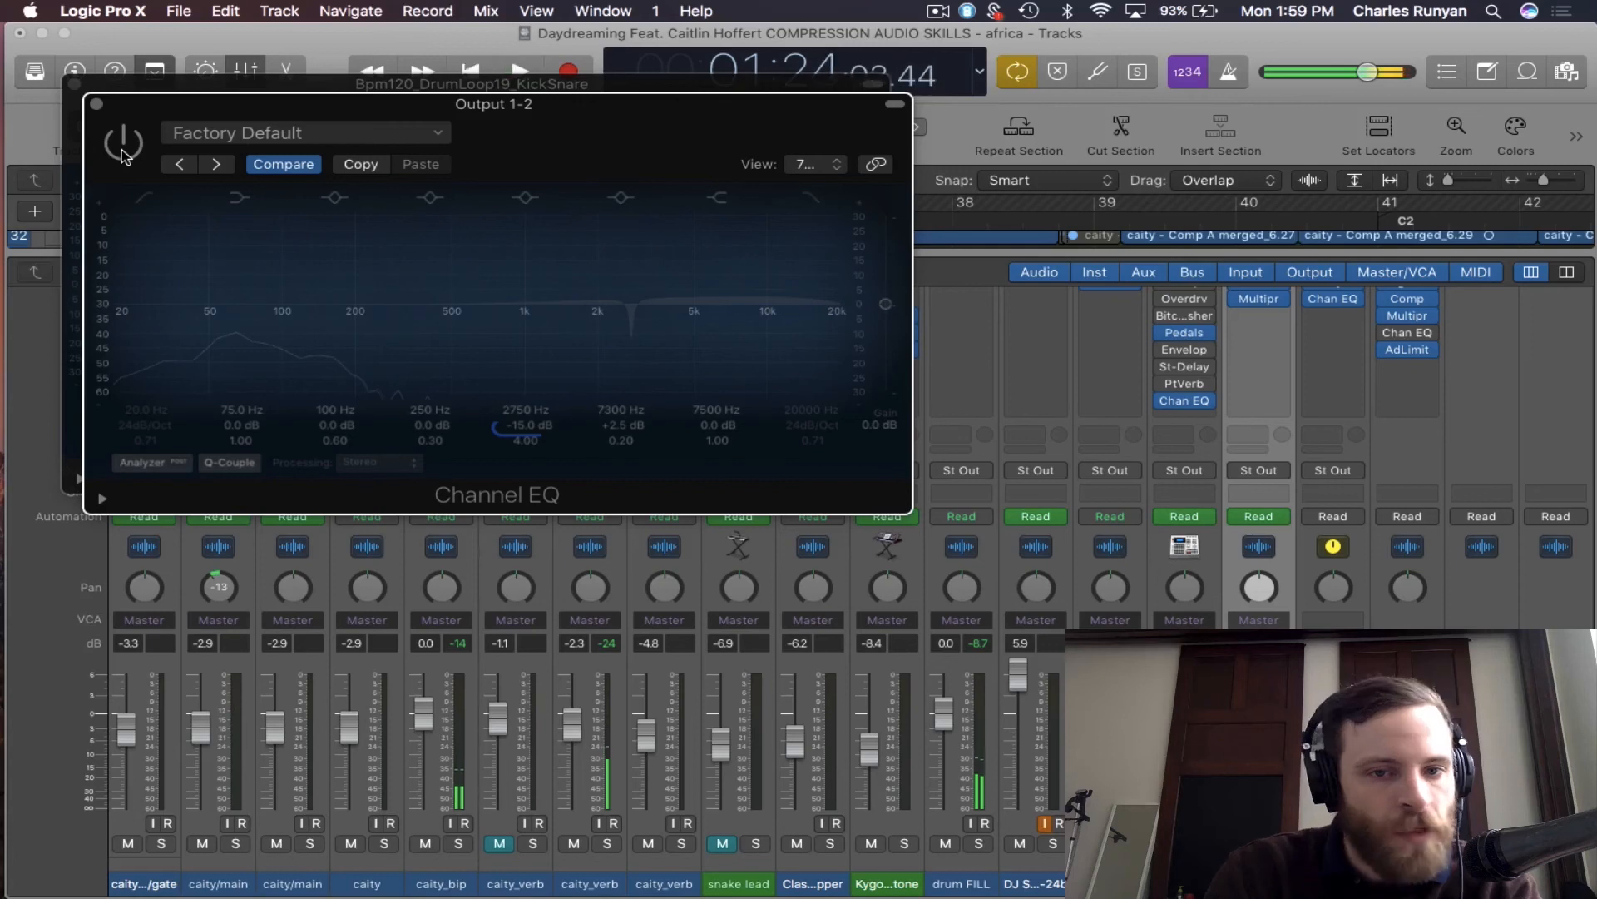
{"action": "left_click", "coordinate": [123, 148]}
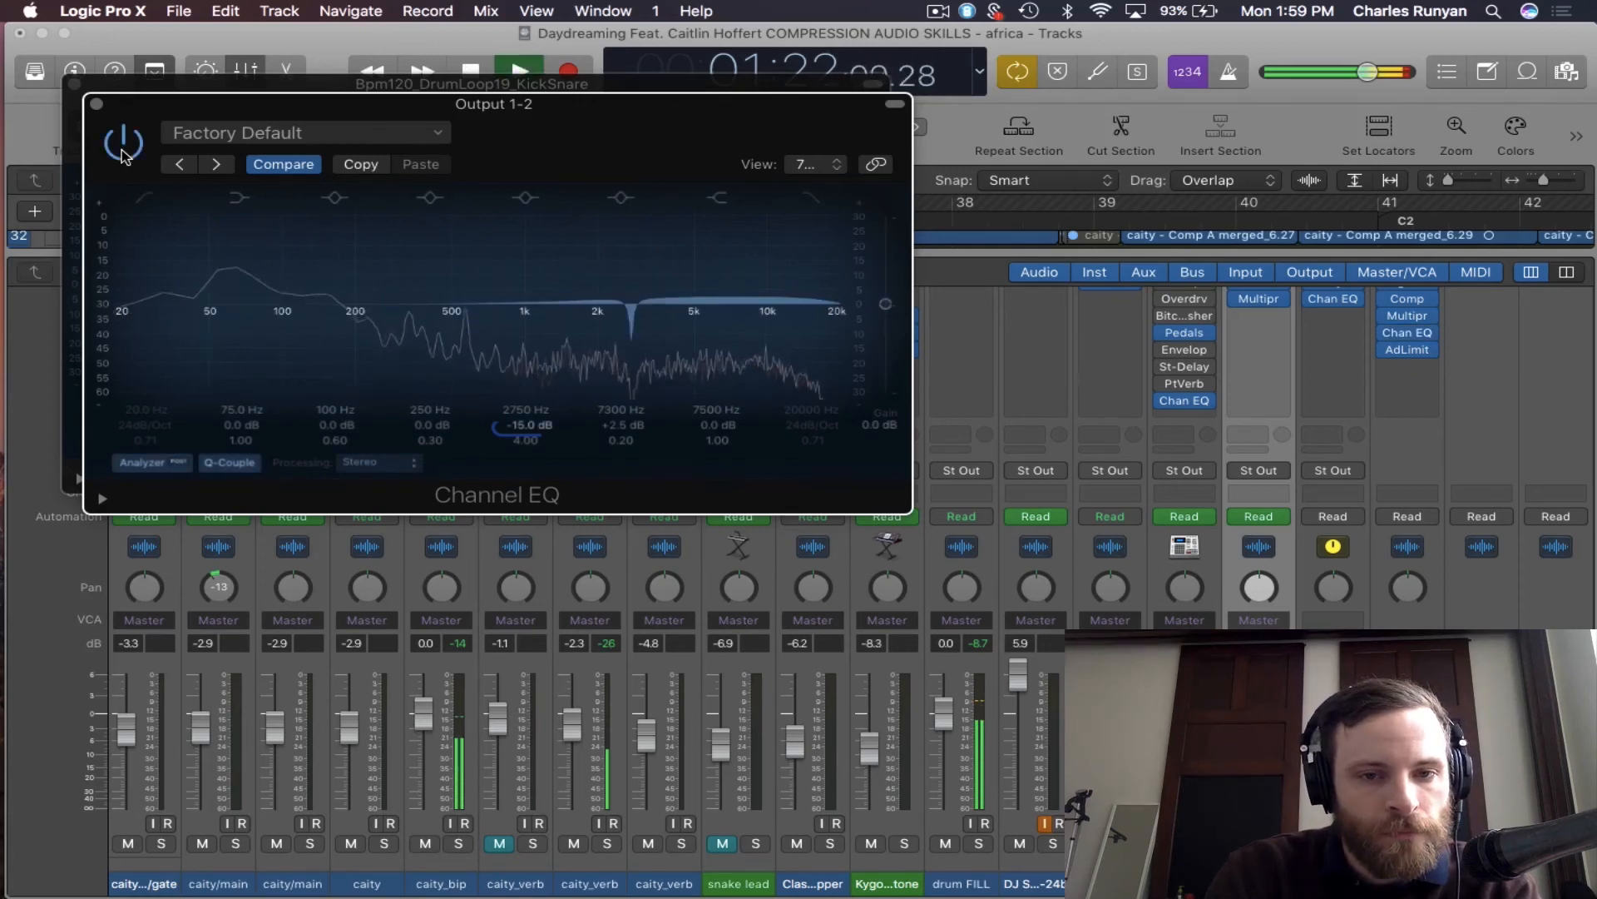